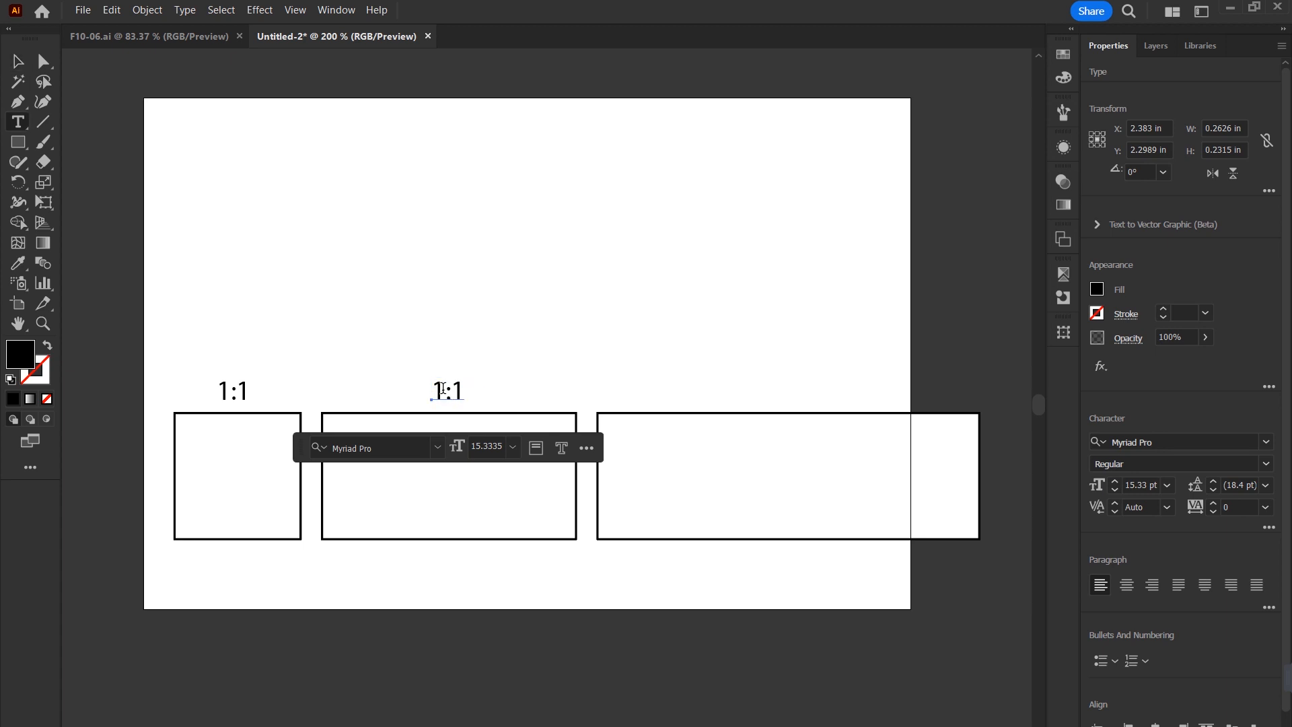
Edit the ratio labels so the middle one reads 2:1 and the right one reads 3:1.
type("2")
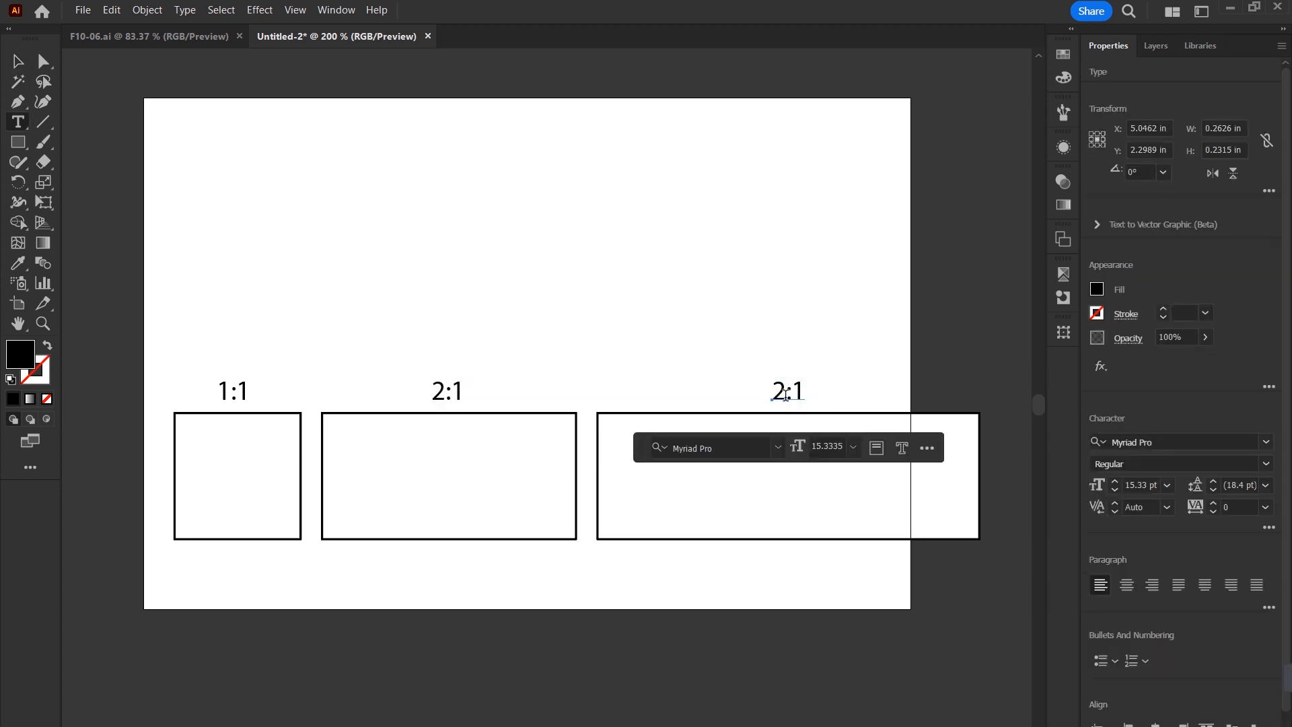
type("3")
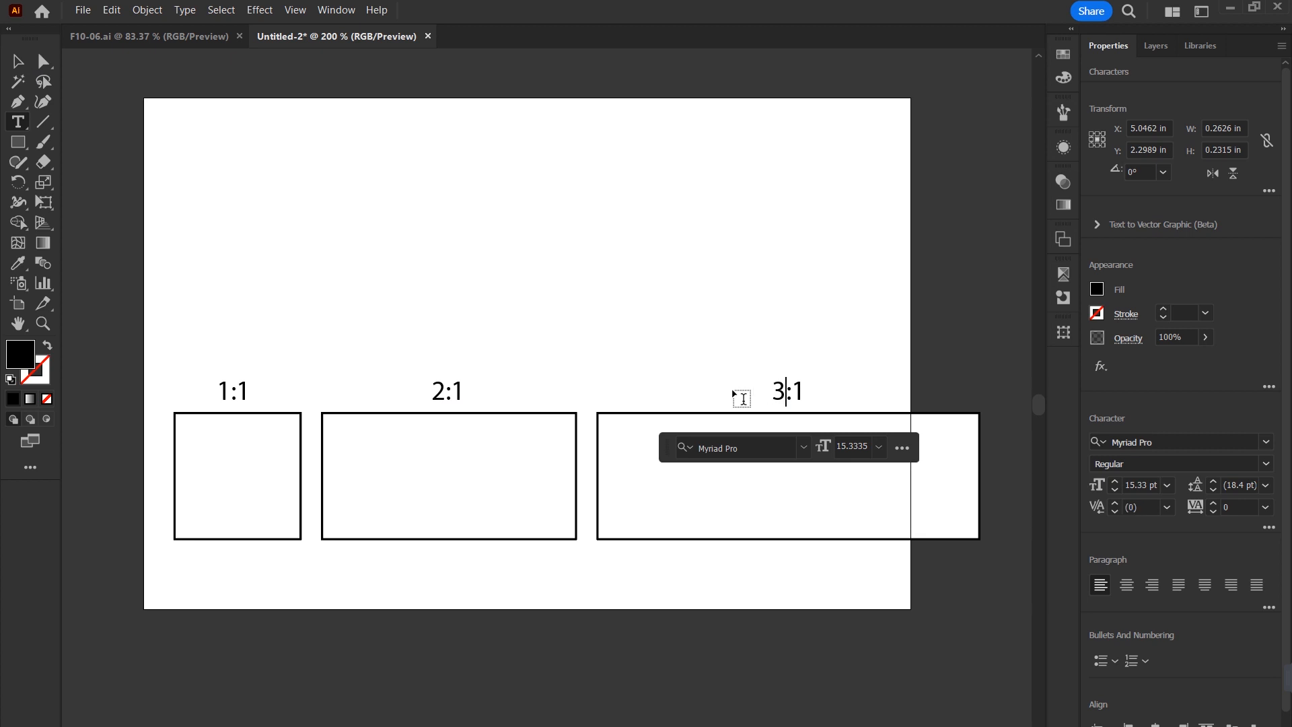
key("Escape")
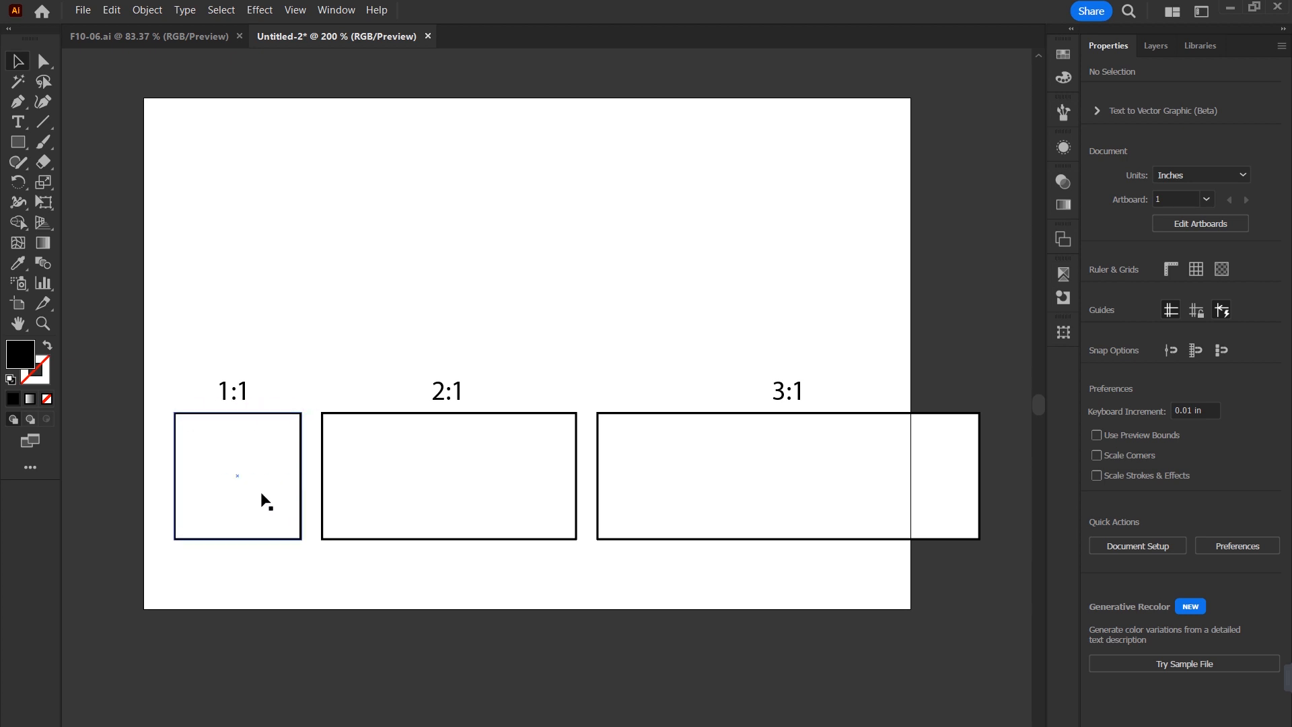
Inspect the width and height of the 2:1 and 3:1 rectangles.
left_click(447, 483)
left_click(1223, 127)
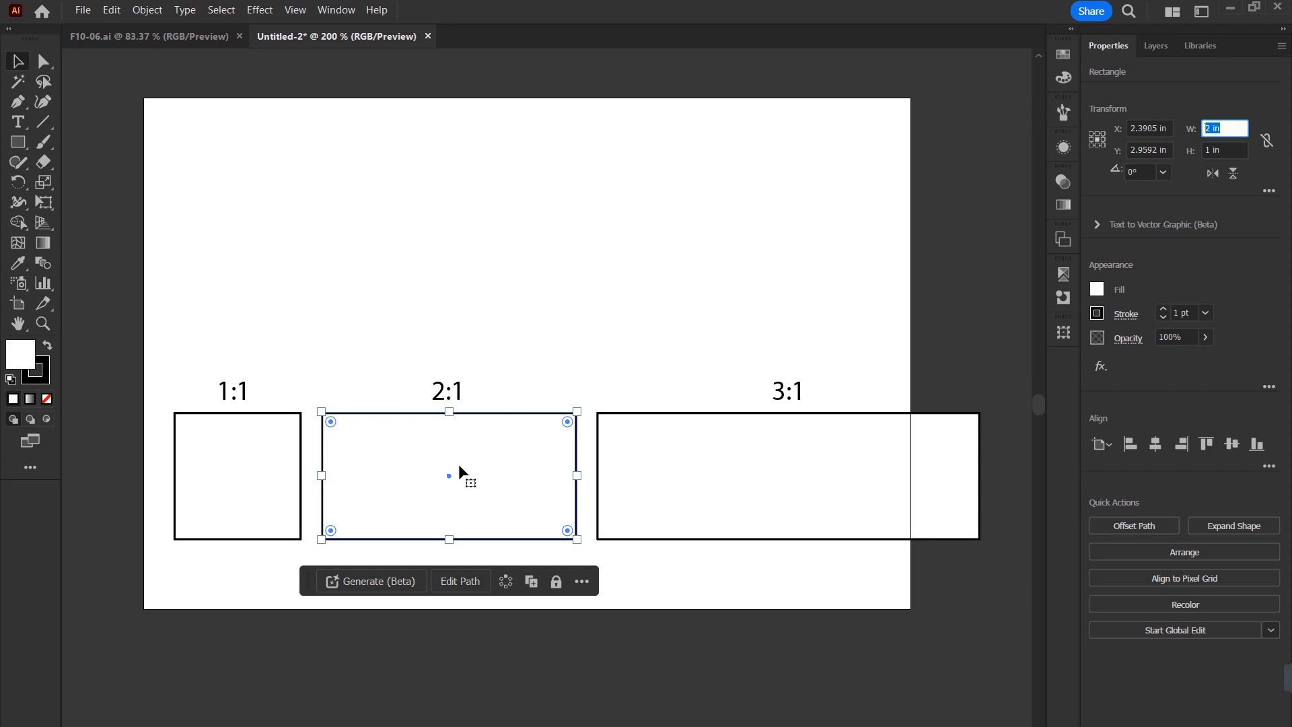
left_click(729, 455)
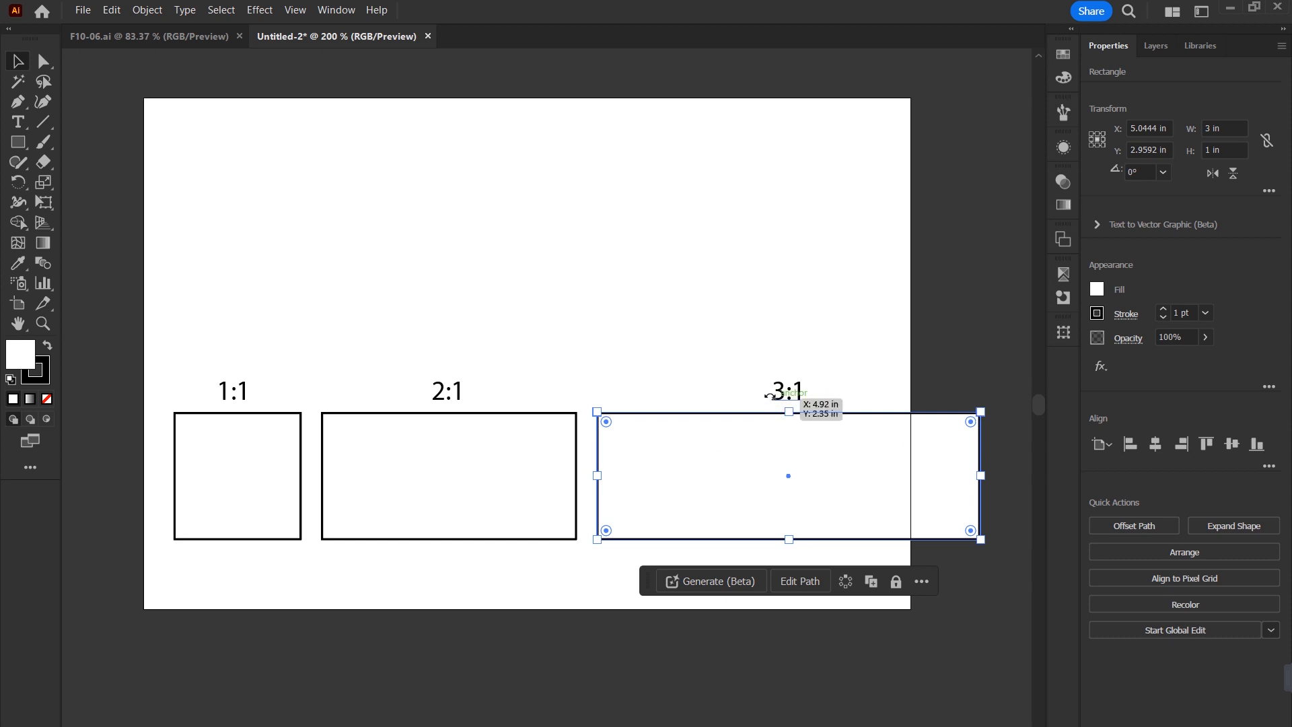
left_click(737, 333)
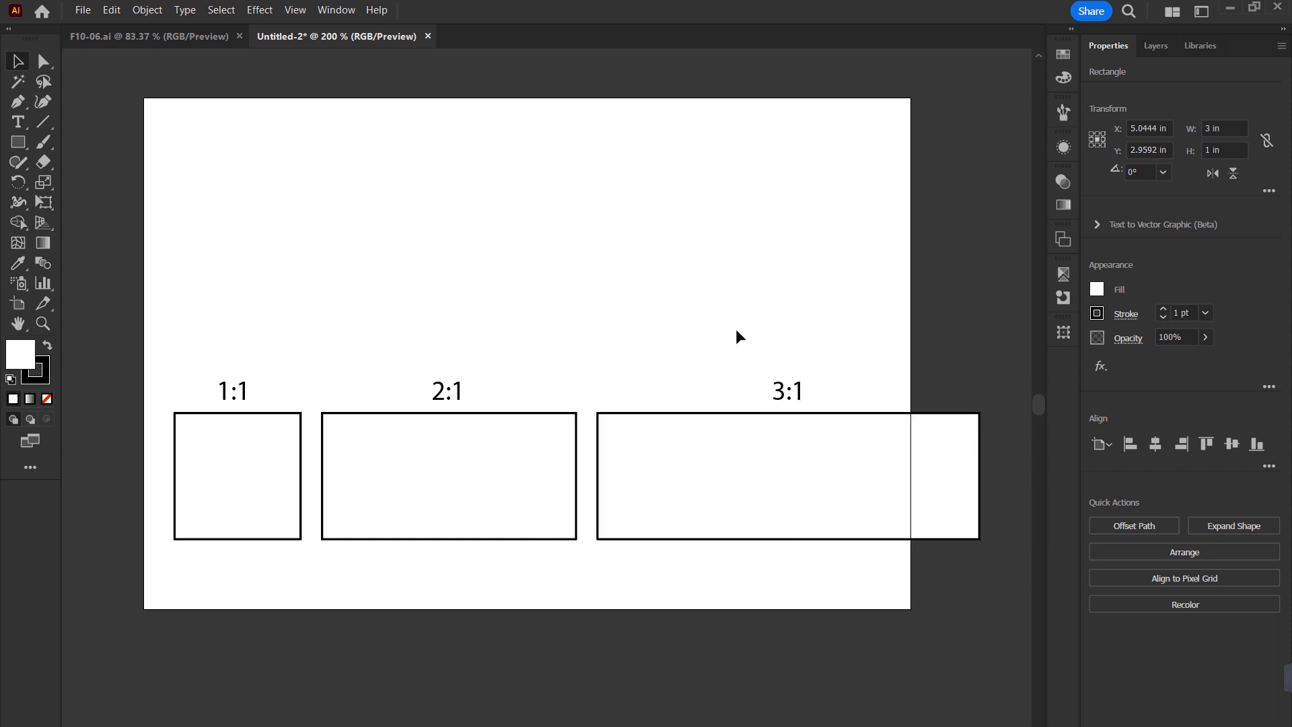
Duplicate the 3:1 rectangle above the row and resize the copy freehand to about 2.12 by 0.41 in.
left_click_drag(764, 476, 626, 279)
left_click_drag(841, 344, 1020, 405)
left_click_drag(890, 366, 739, 296)
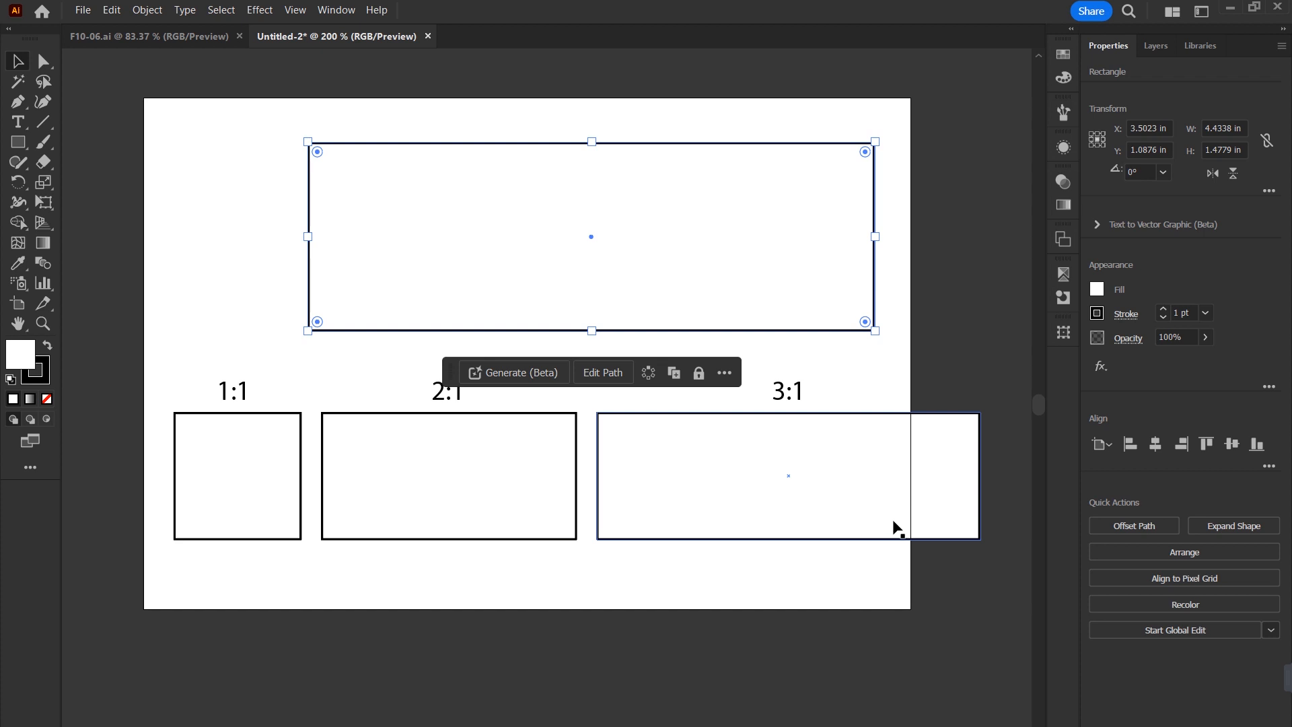
left_click_drag(874, 330, 616, 229)
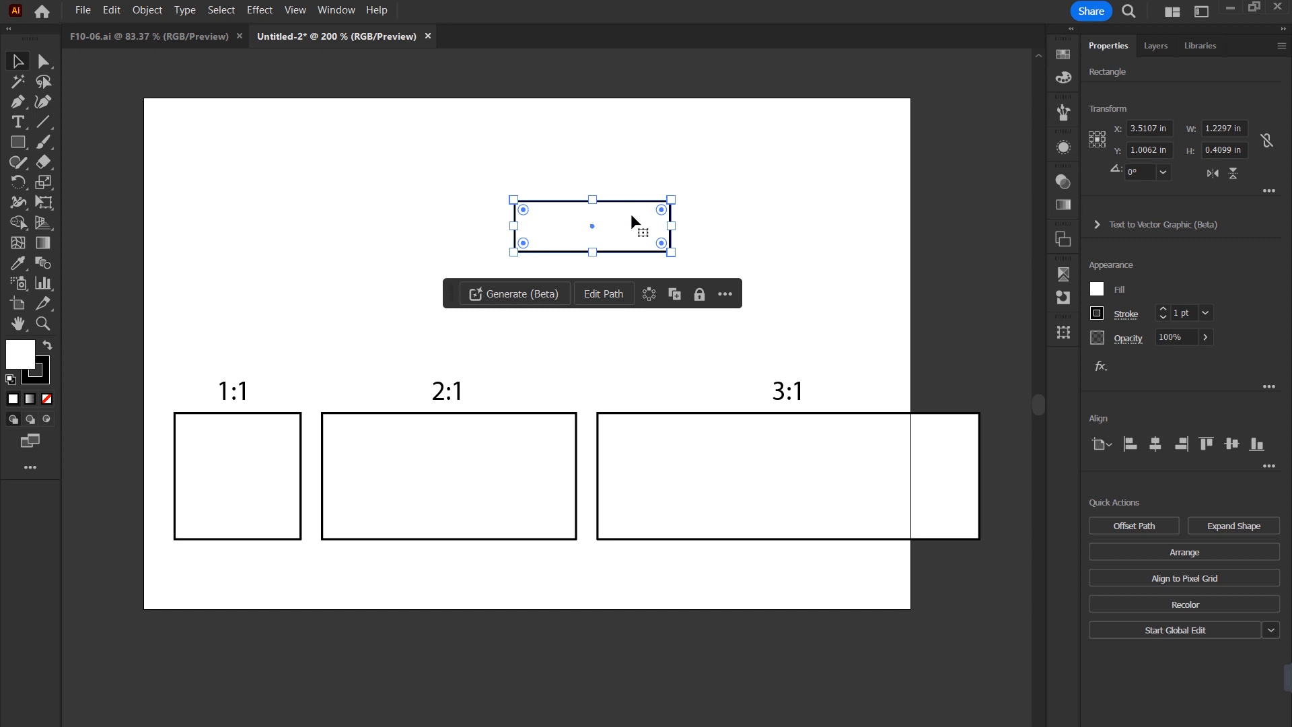
left_click_drag(670, 226, 787, 241)
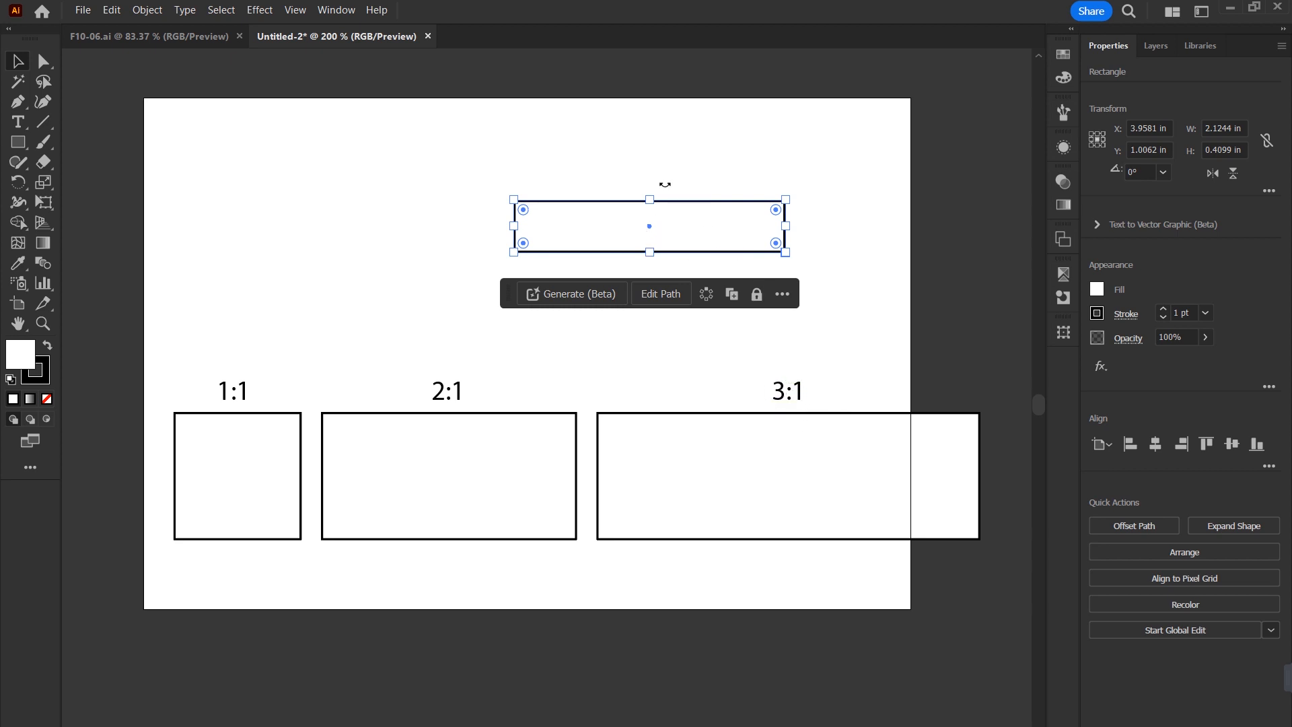
Select all the rectangles and labels on the artboard and delete them.
left_click_drag(205, 219, 912, 567)
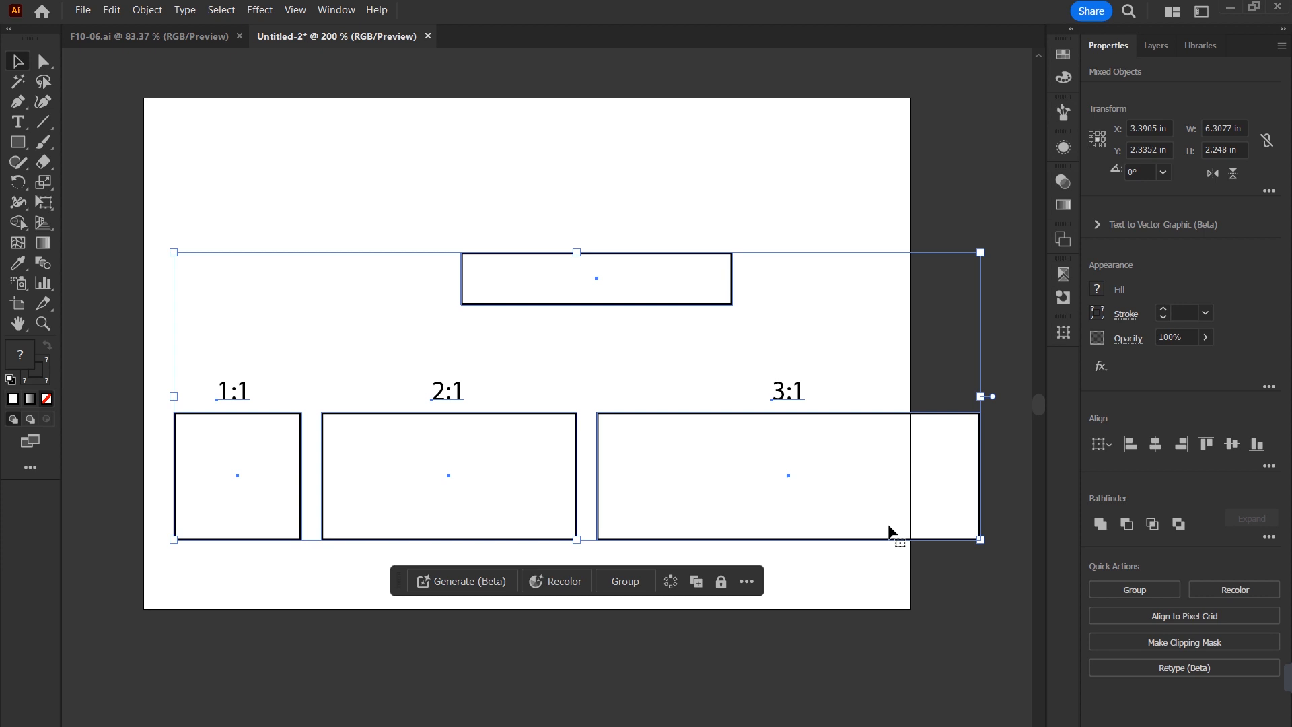
key("Delete")
Switch to File Explorer and drop the photo 8-2021.jpg onto the artboard.
key("alt+Tab")
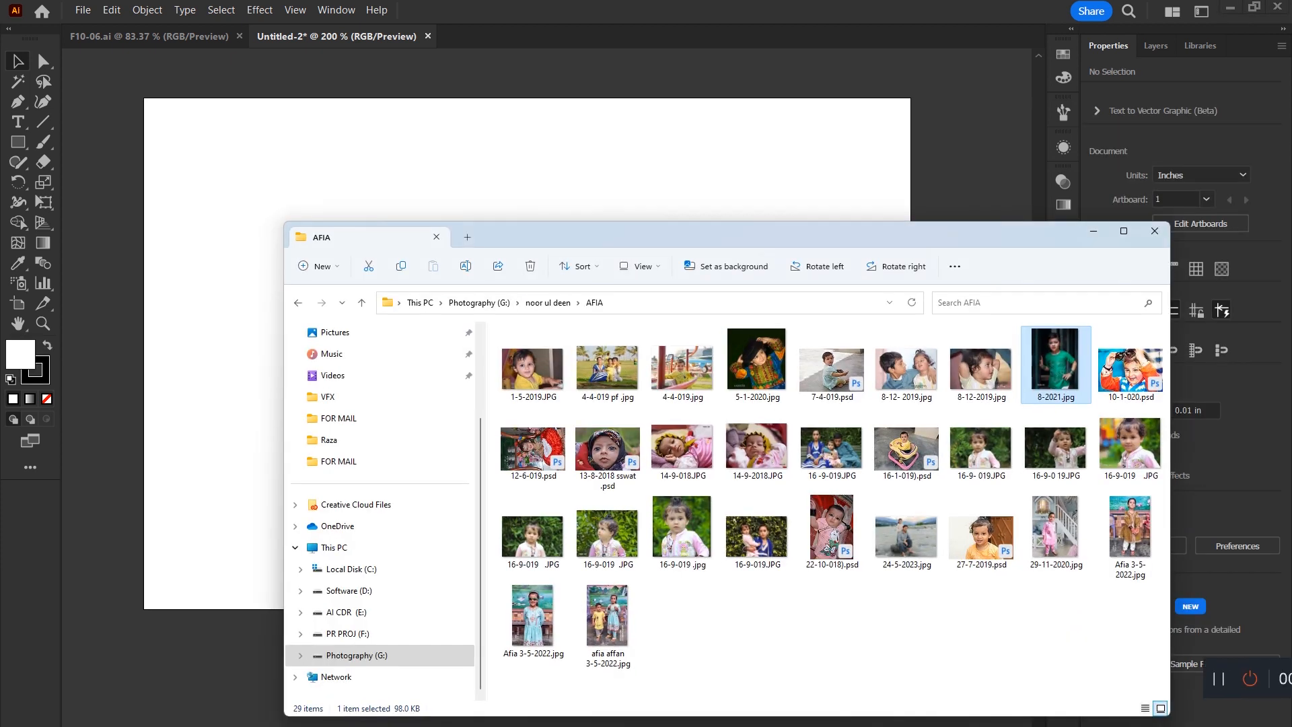
left_click_drag(725, 182, 725, 187)
left_click_drag(837, 256, 716, 484)
left_click_drag(706, 383, 705, 580)
key("ctrl+minus")
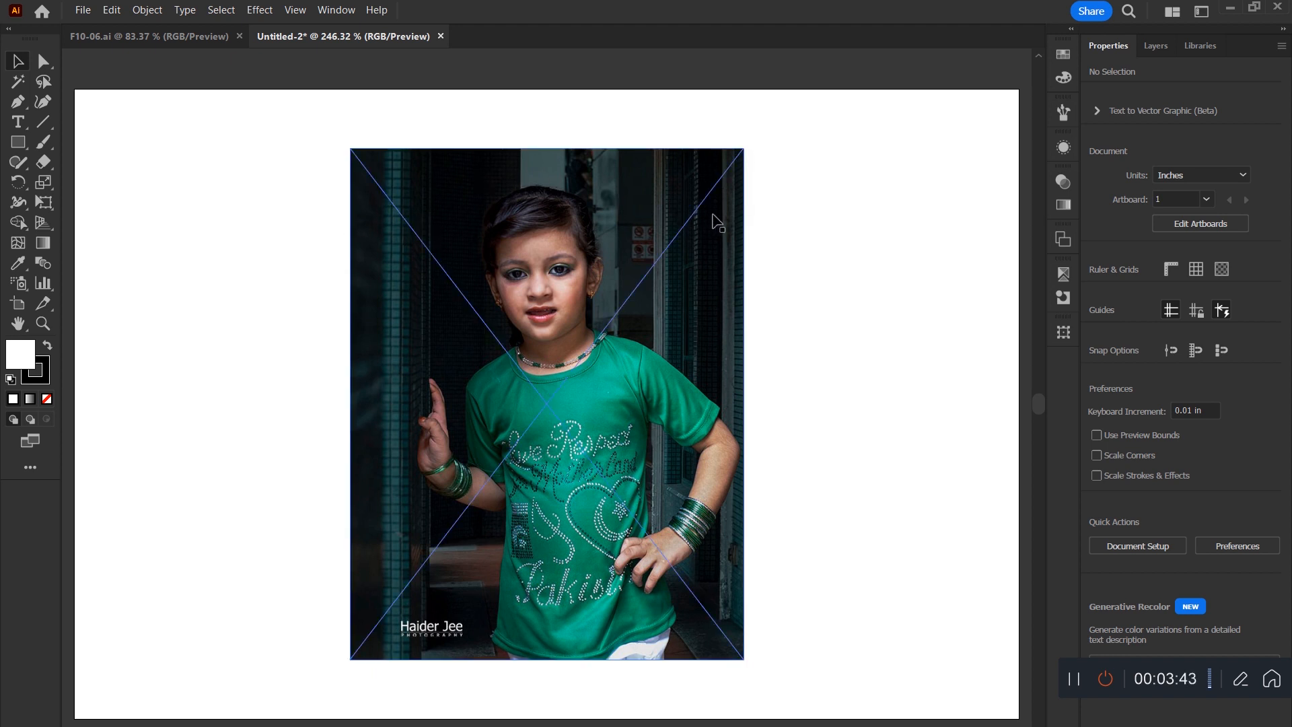
Scale the photo to about 2.14 by 2.78 in, then squash its height to about 0.77 in.
left_click_drag(627, 369, 651, 397)
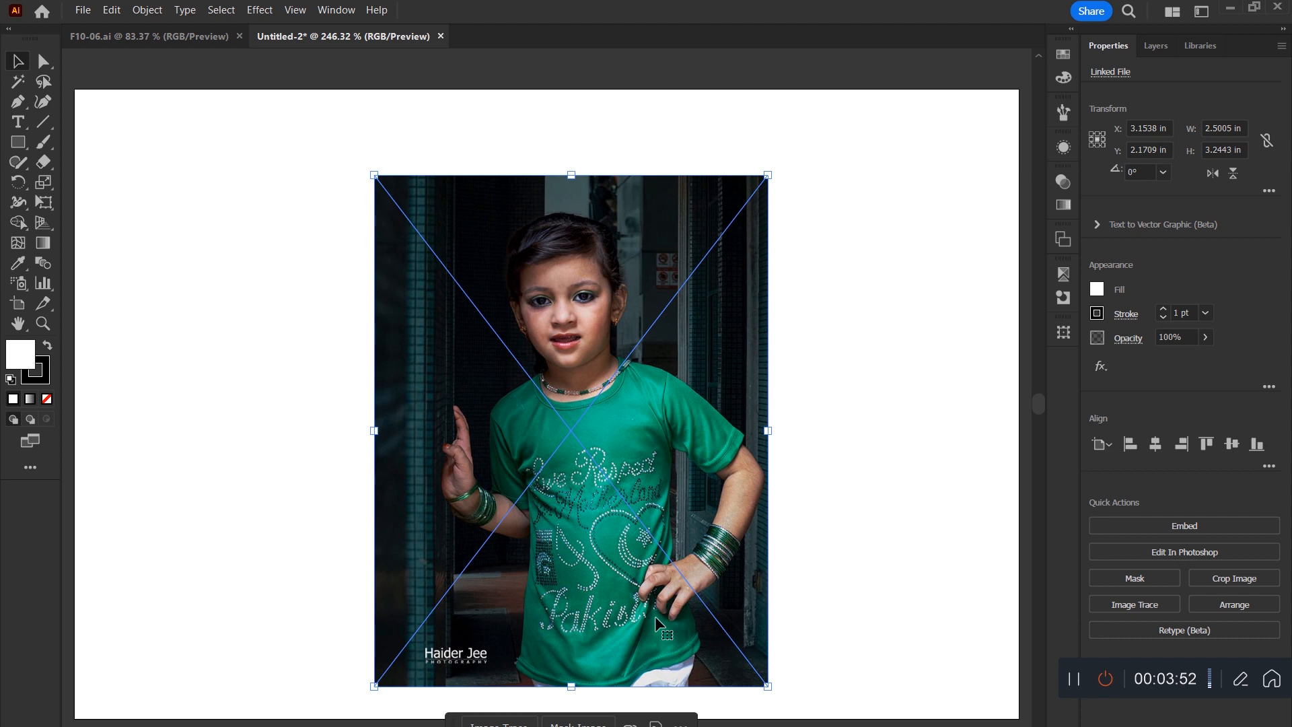
left_click_drag(571, 175, 634, 227)
left_click_drag(615, 447, 636, 372)
left_click_drag(592, 144, 638, 172)
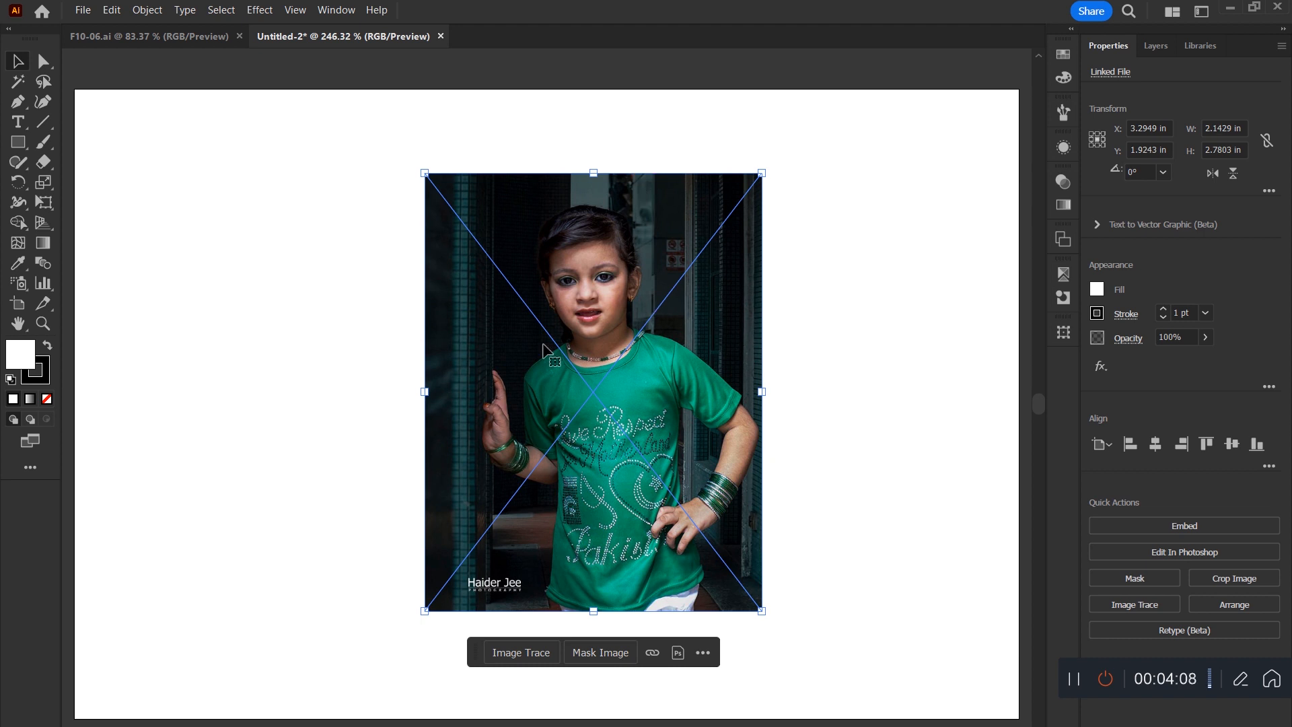
left_click_drag(641, 350, 714, 358)
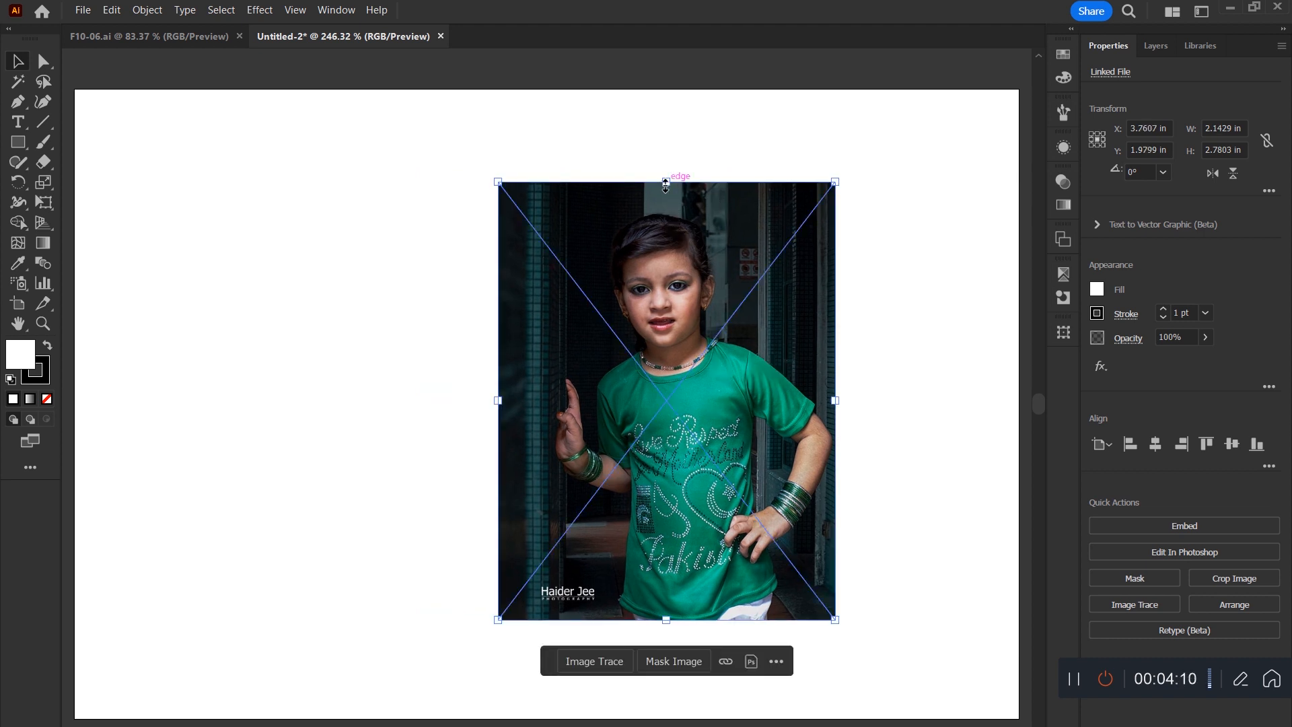
left_click_drag(665, 183, 695, 499)
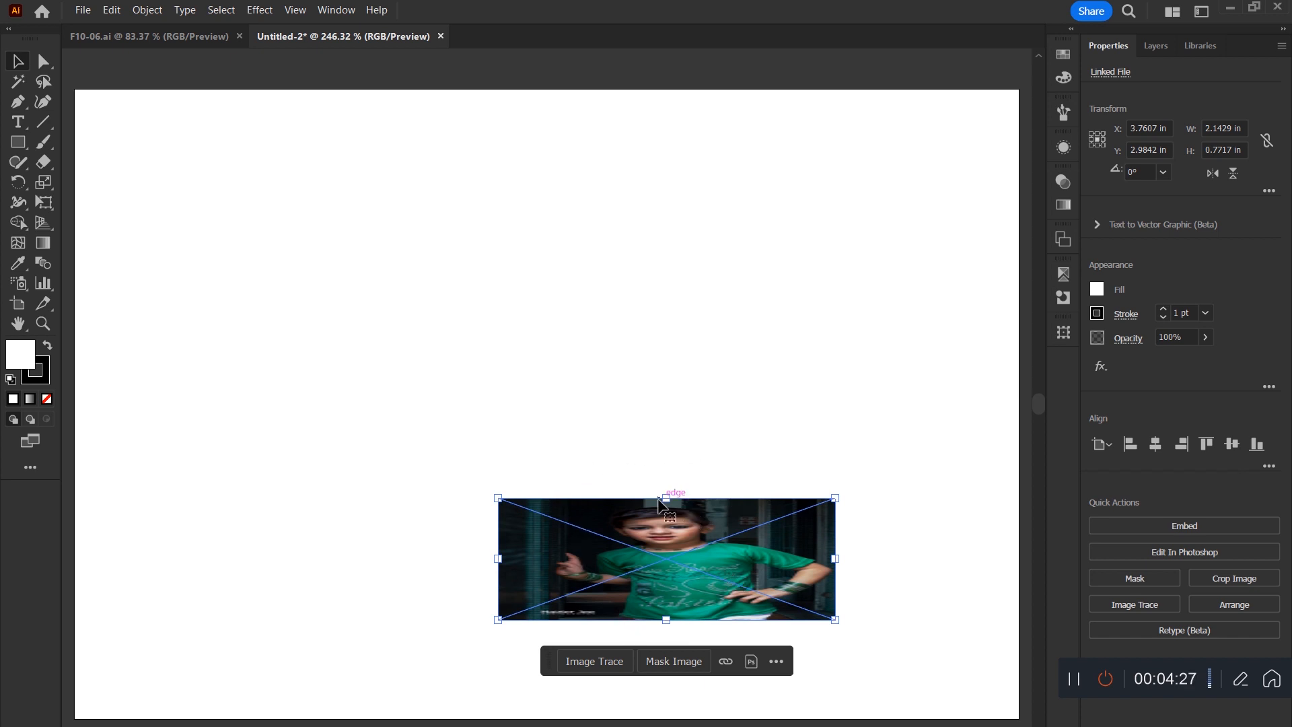
Place a point text with the placeholder Lorem ipsum and scale it up to about 44 pt.
left_click(18, 122)
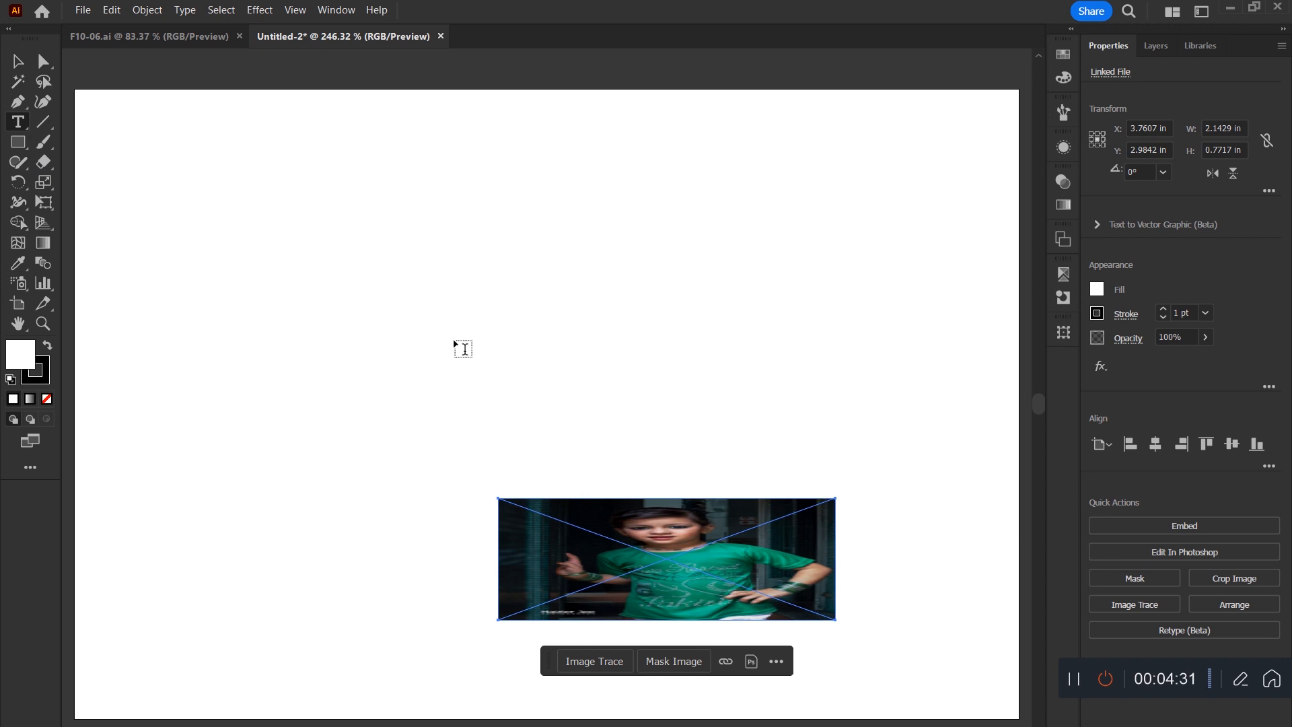
left_click(457, 345)
left_click(20, 63)
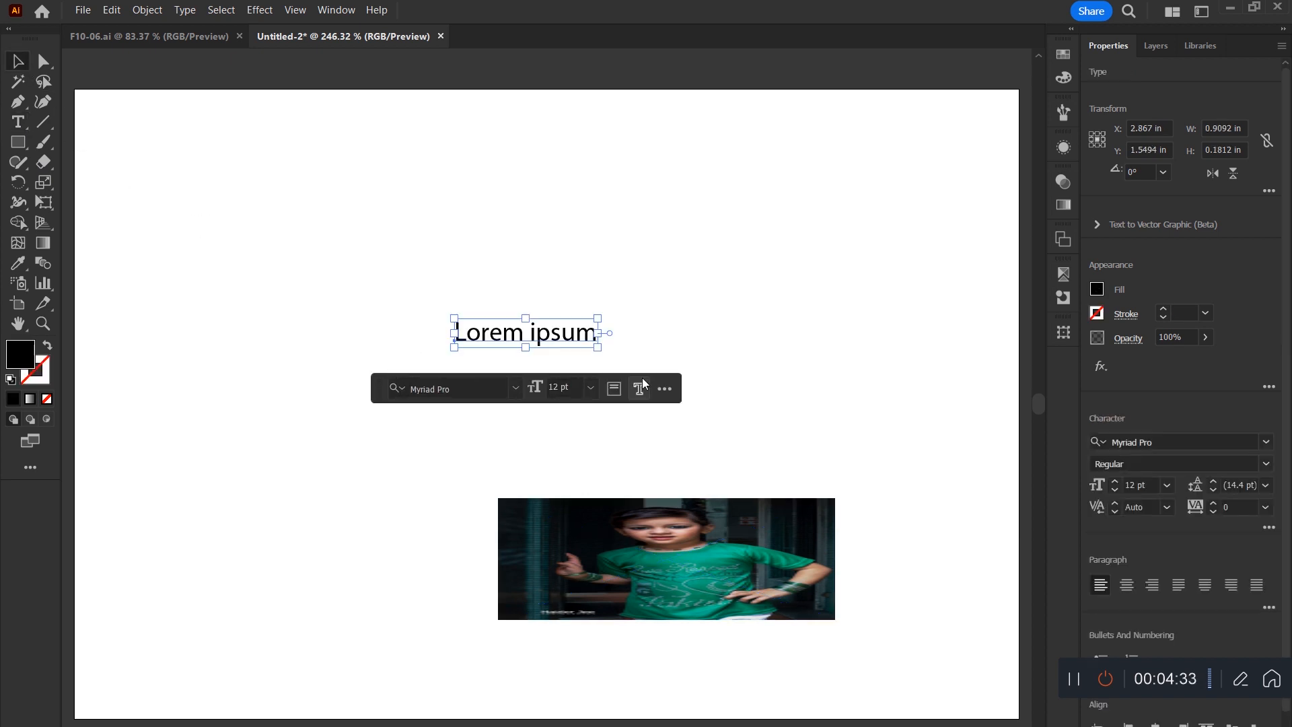
left_click_drag(601, 352, 333, 399)
left_click_drag(246, 397, 743, 395)
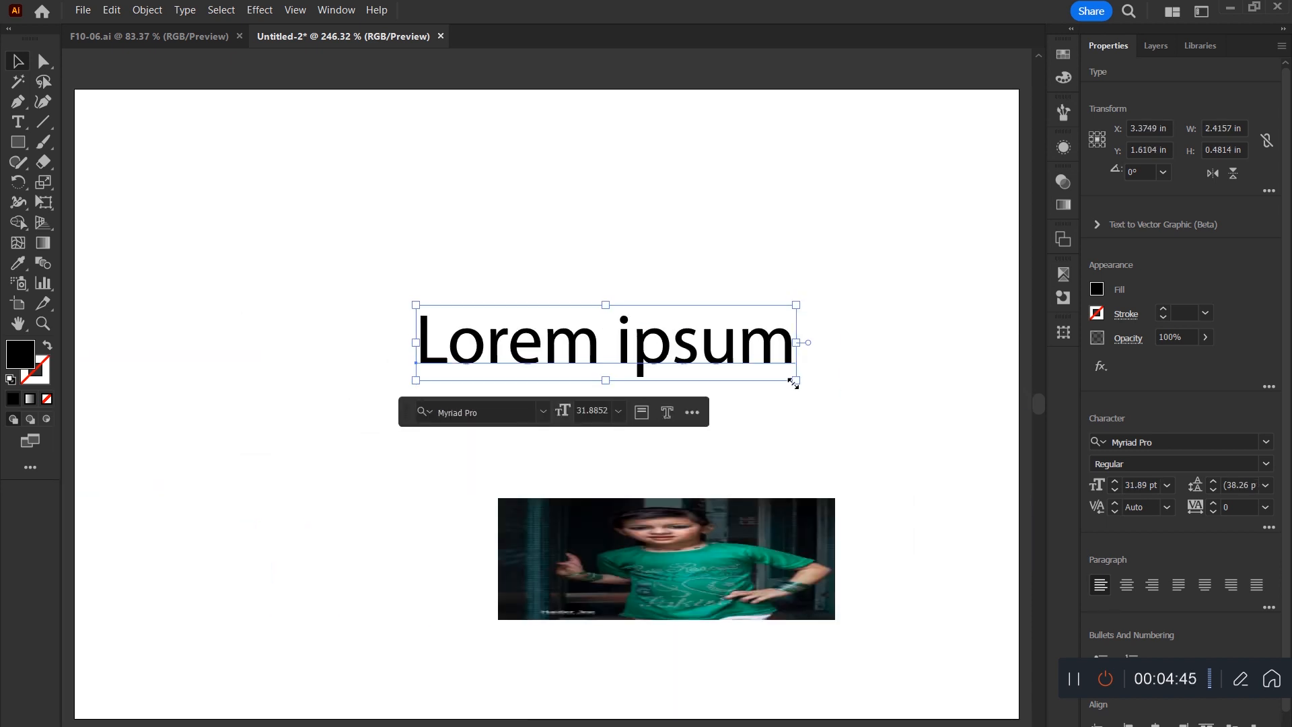
left_click_drag(793, 383, 945, 519)
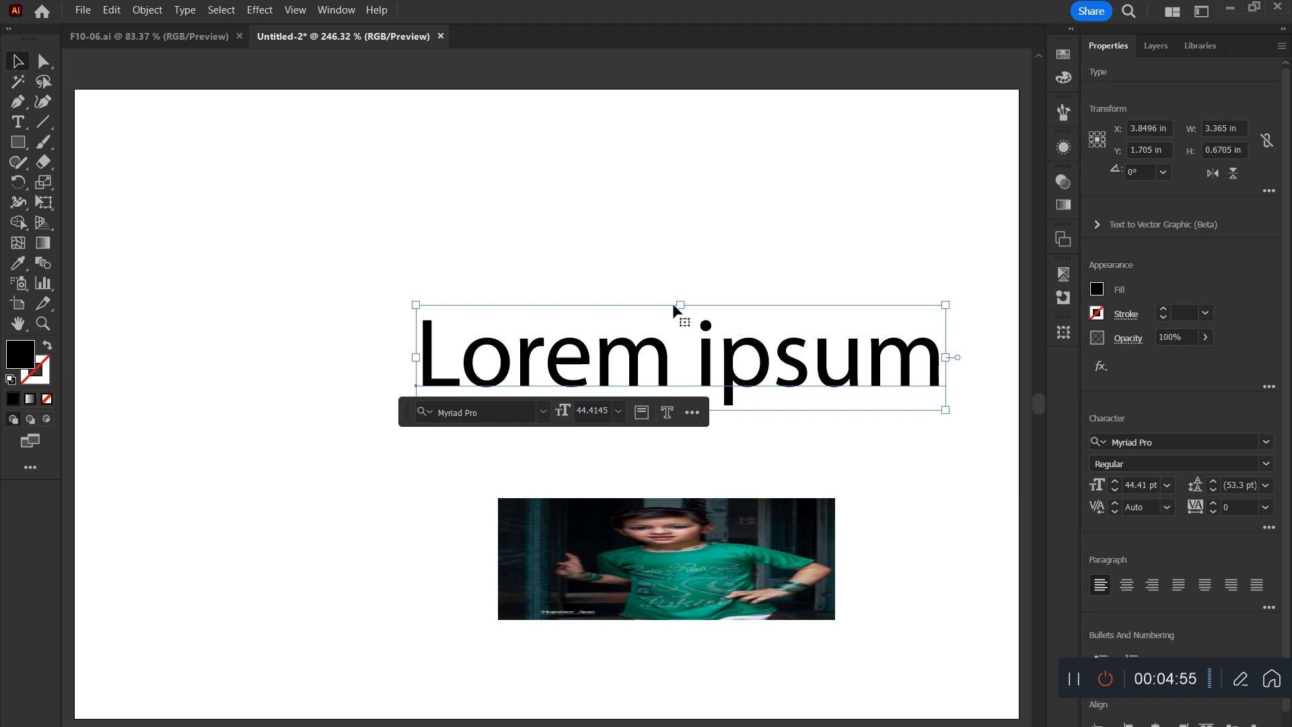
left_click_drag(679, 304, 686, 385)
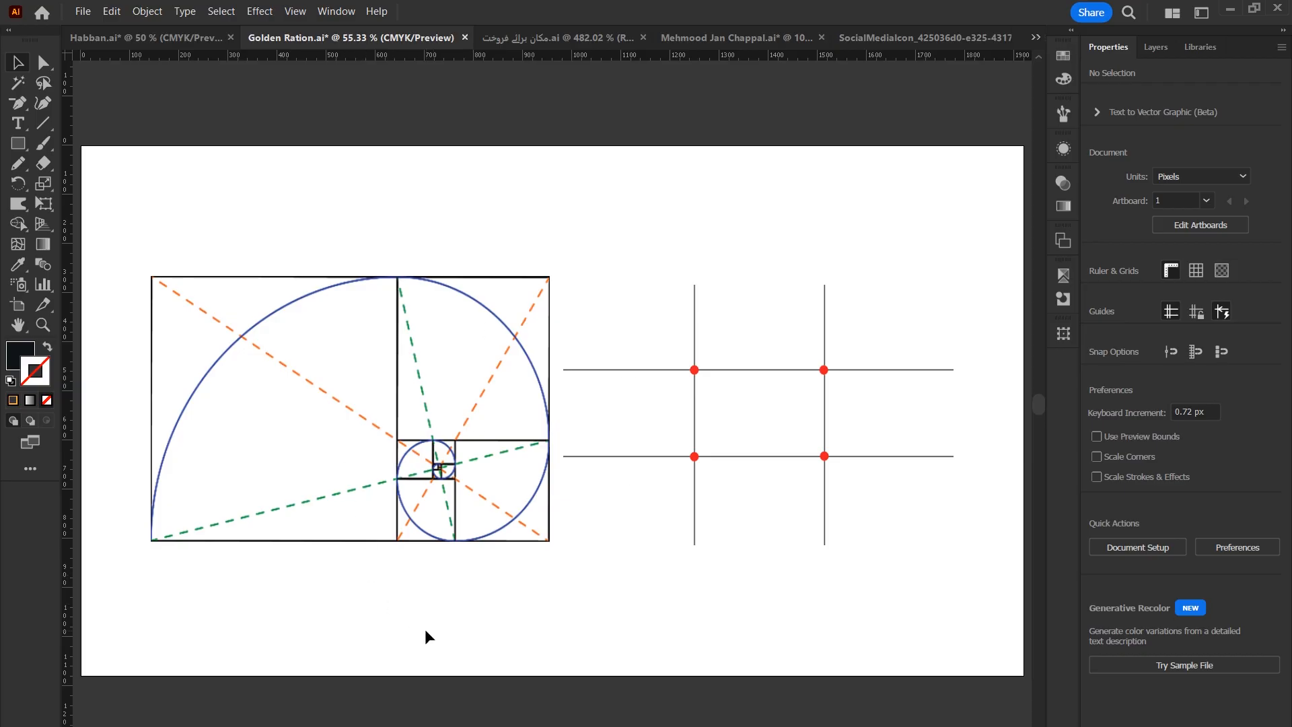
Delete the rule-of-thirds grid image in the Golden Ration document and move the golden ratio diagram to the right.
left_click(687, 380)
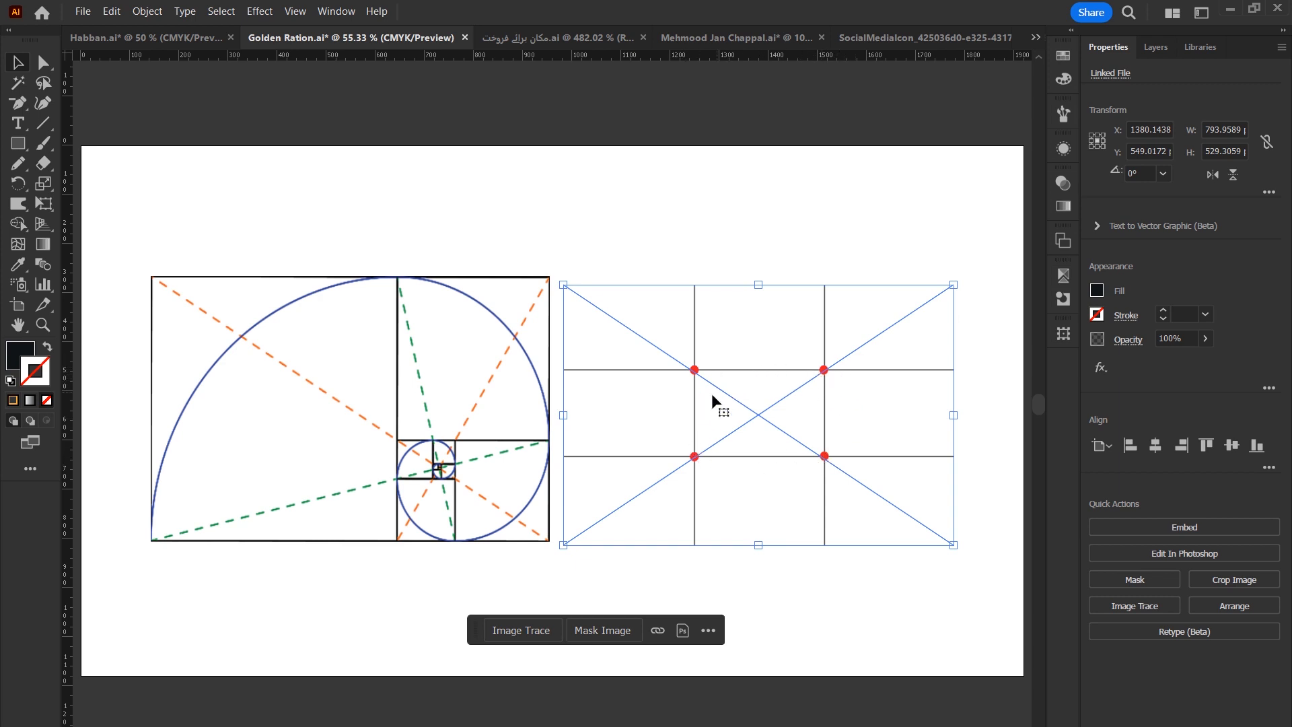
left_click_drag(822, 382, 782, 372)
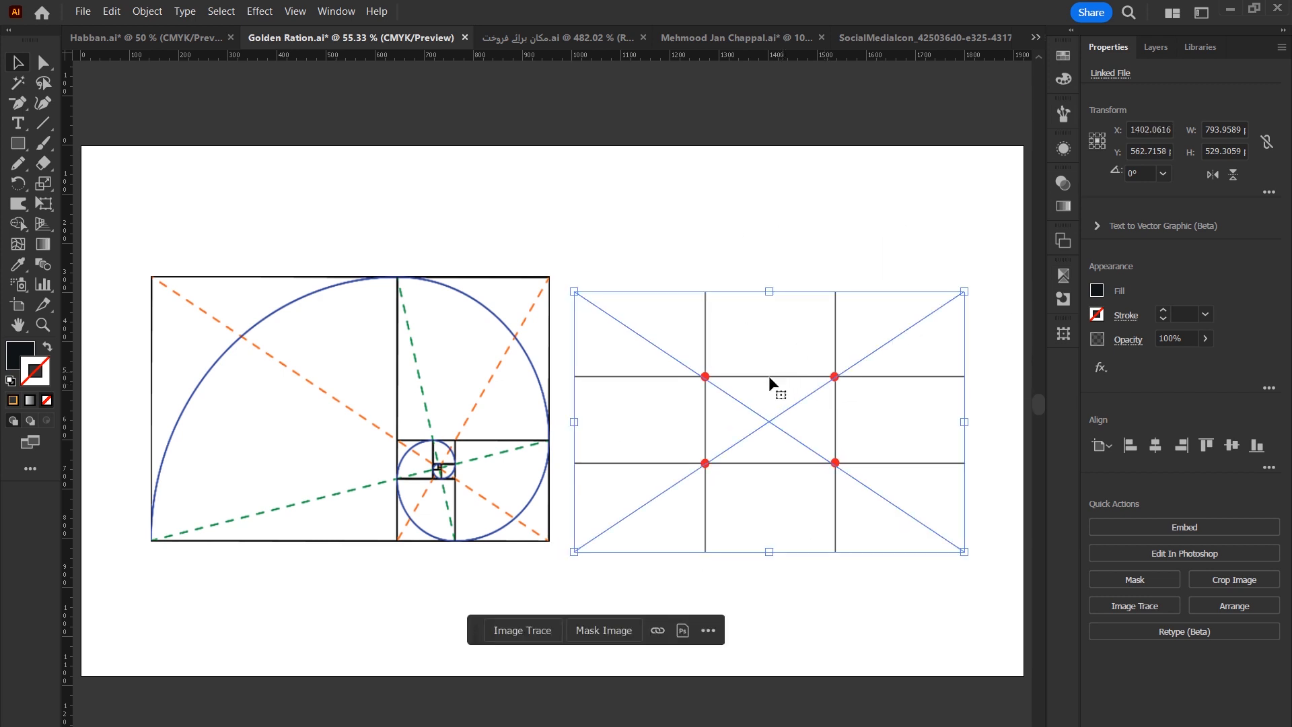
key("Delete")
left_click_drag(497, 411, 685, 438)
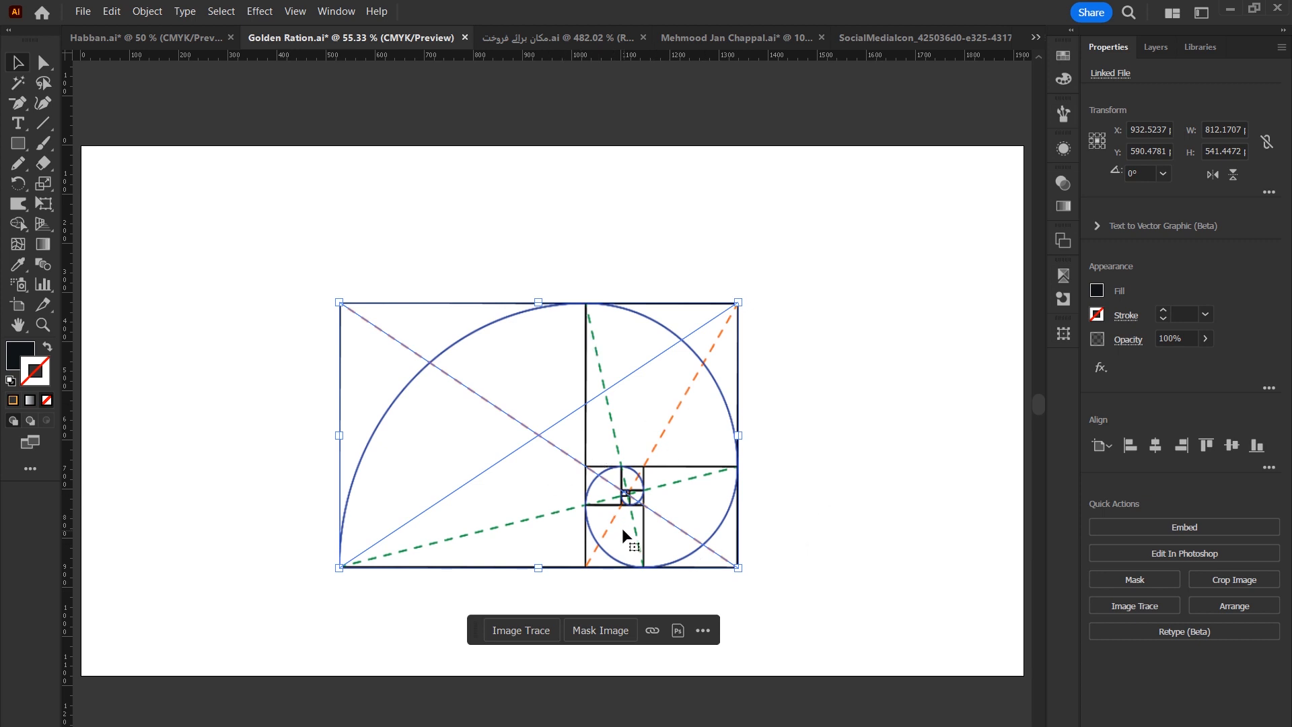
left_click_drag(586, 540, 804, 510)
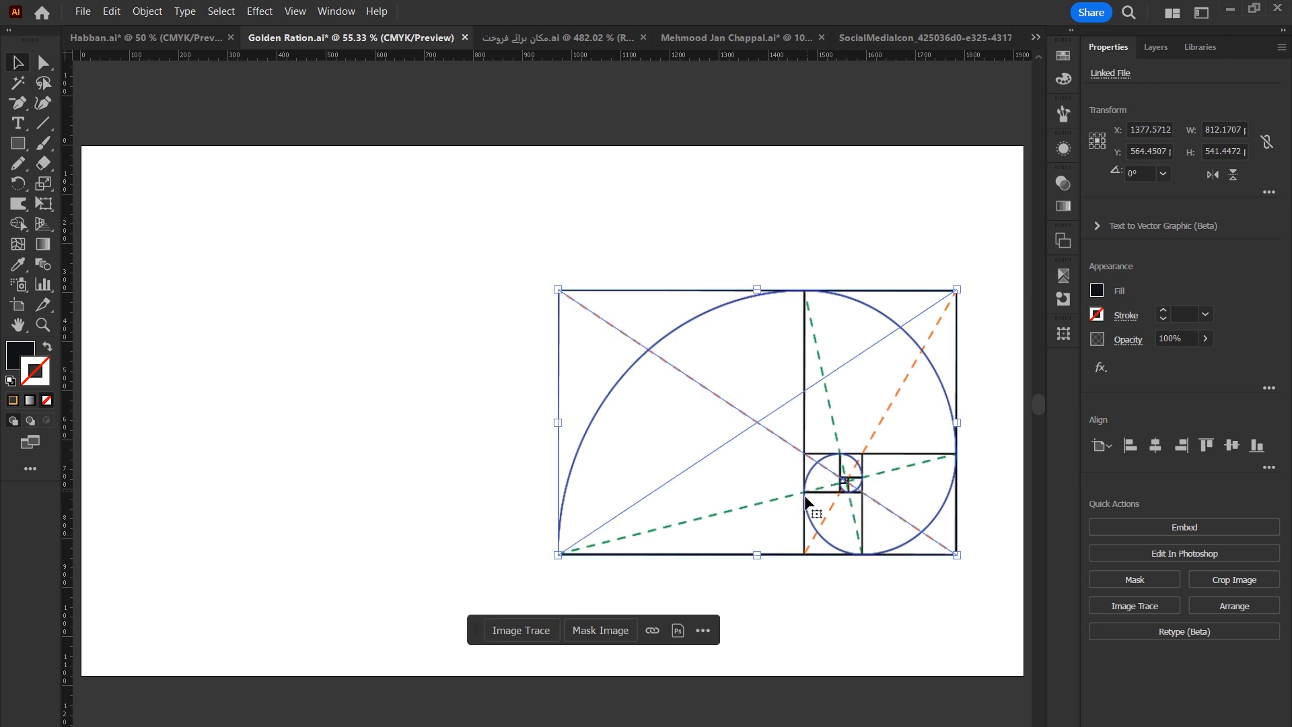
Draw a square about 120 px wide with a 4 pt stroke.
left_click(13, 146)
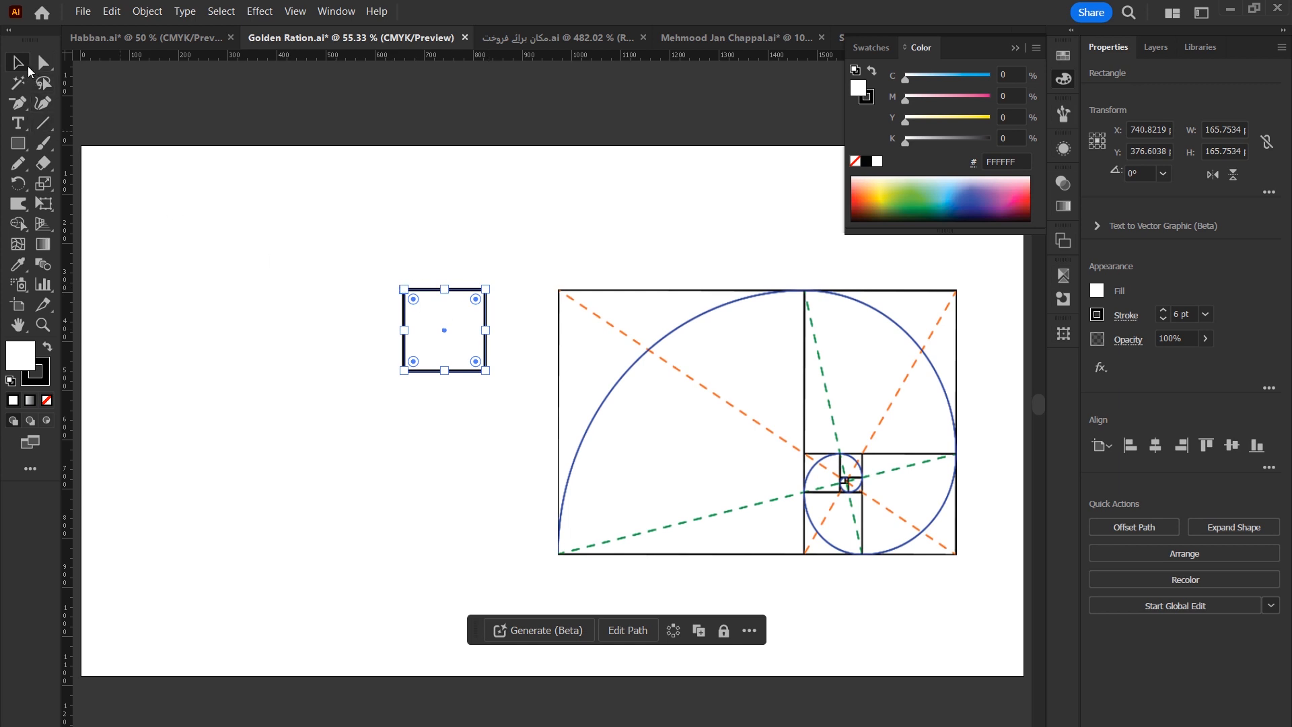
left_click_drag(403, 370, 425, 347)
left_click(1179, 313)
scroll(1178, 313, "up", 2)
scroll(1179, 314, "down", 4)
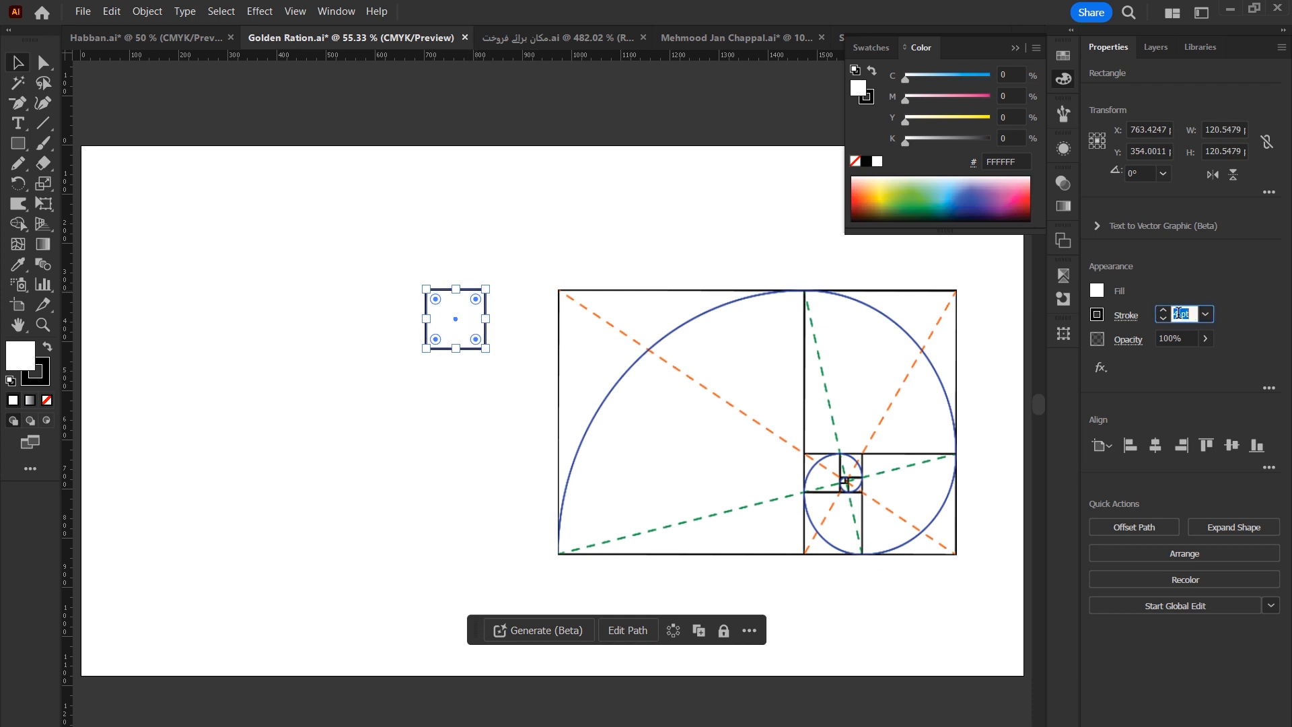
left_click(458, 447)
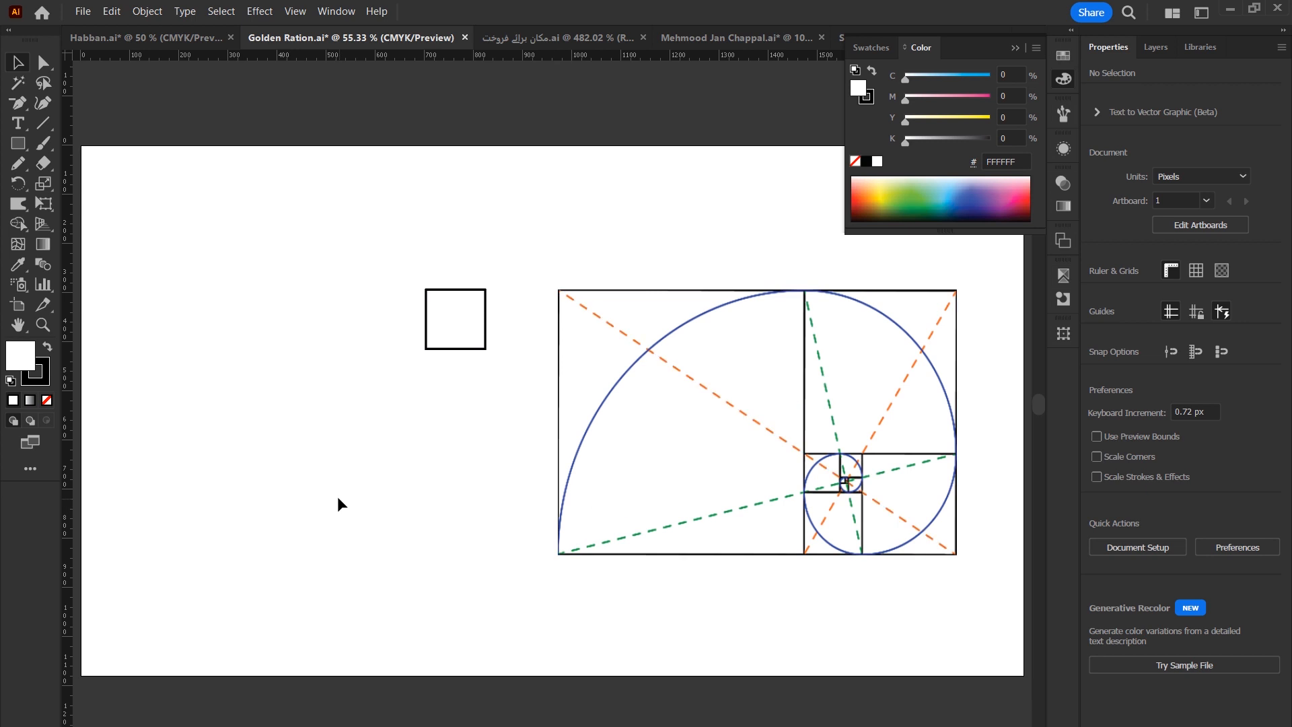
Duplicate the square beside it on the left and draw a larger square beneath both squares.
left_click(473, 310)
left_click_drag(488, 316, 428, 316)
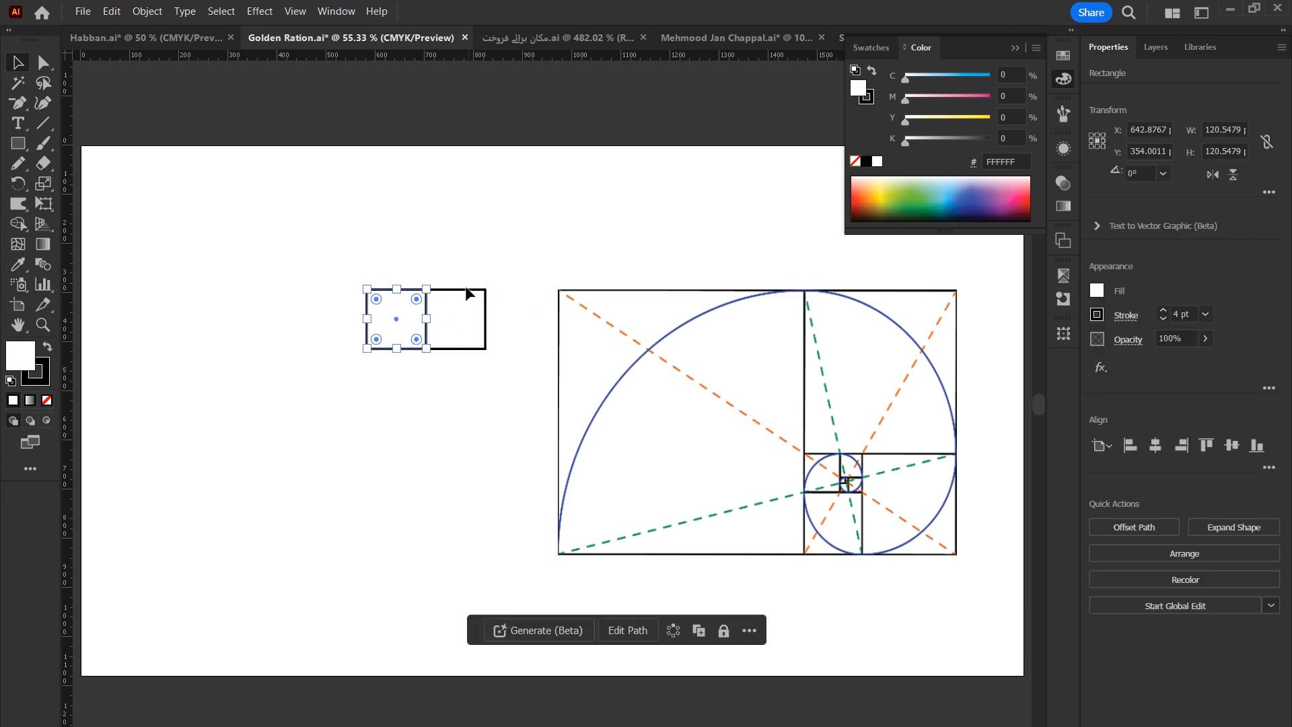
left_click(19, 144)
left_click_drag(485, 348, 418, 467)
key("ctrl+space")
left_click_drag(369, 328, 660, 369)
mouse_move(450, 567)
left_mouse_down()
mouse_move(460, 550)
mouse_move(438, 568)
left_mouse_up()
left_click(784, 280)
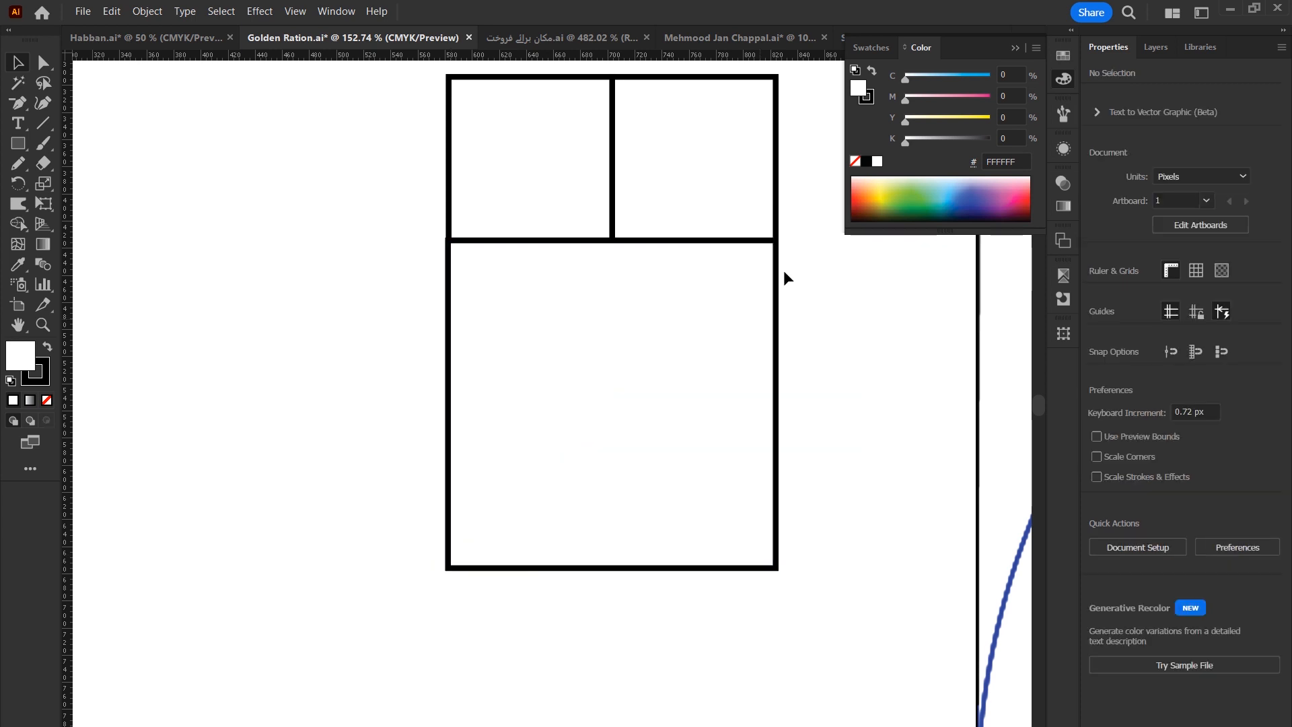
Select all three squares and rotate them 90°.
key("ctrl+minus")
key("ctrl+minus")
key("ctrl+minus")
key("ctrl+minus")
key("ctrl+minus")
key("ctrl+0")
key("ctrl+a")
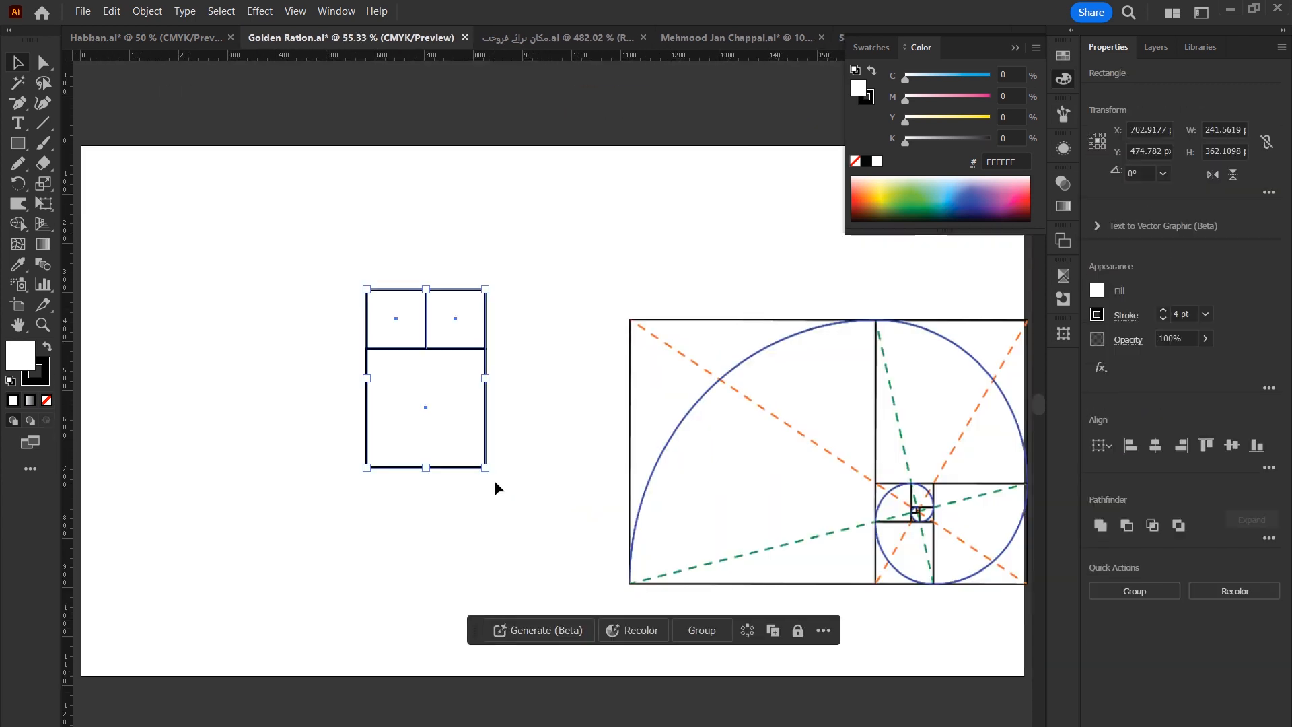
left_click_drag(496, 476, 488, 527)
Draw a square above the rotated squares and resize it to span their full width.
left_click(18, 143)
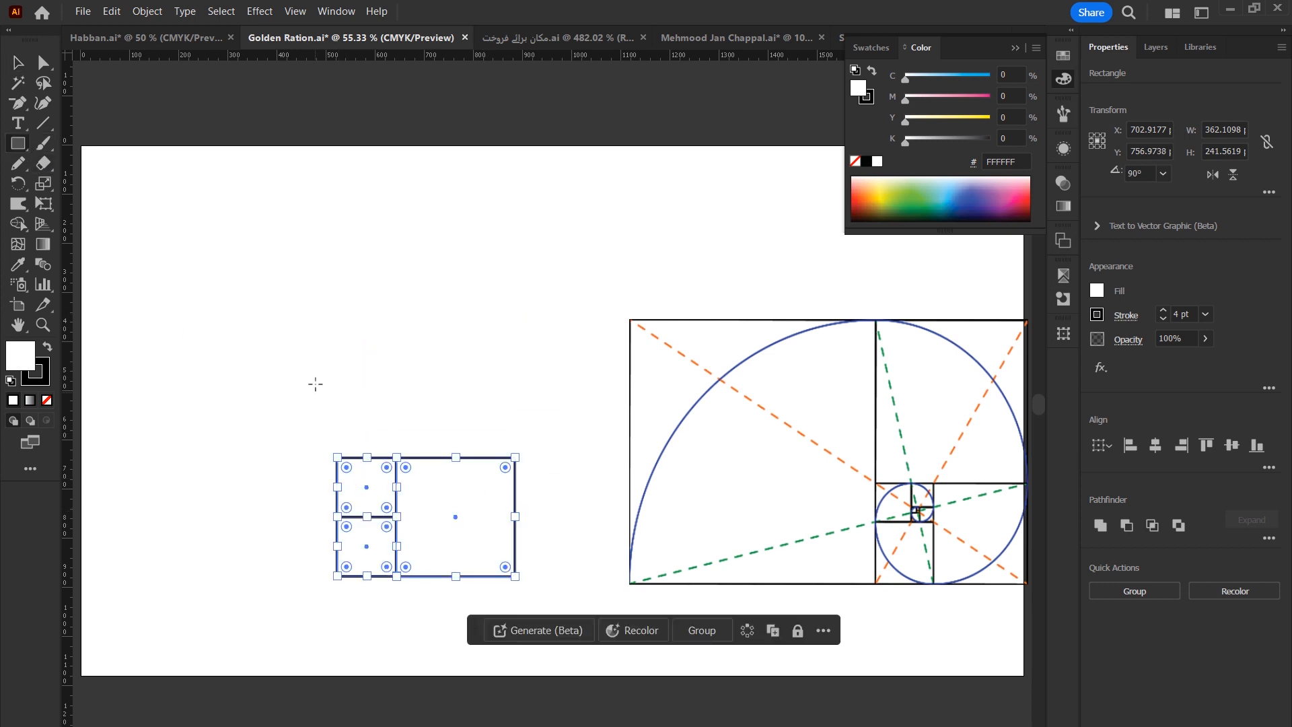
mouse_move(330, 327)
left_mouse_down()
mouse_move(467, 457)
mouse_move(455, 433)
mouse_move(416, 424)
left_mouse_up()
key("v")
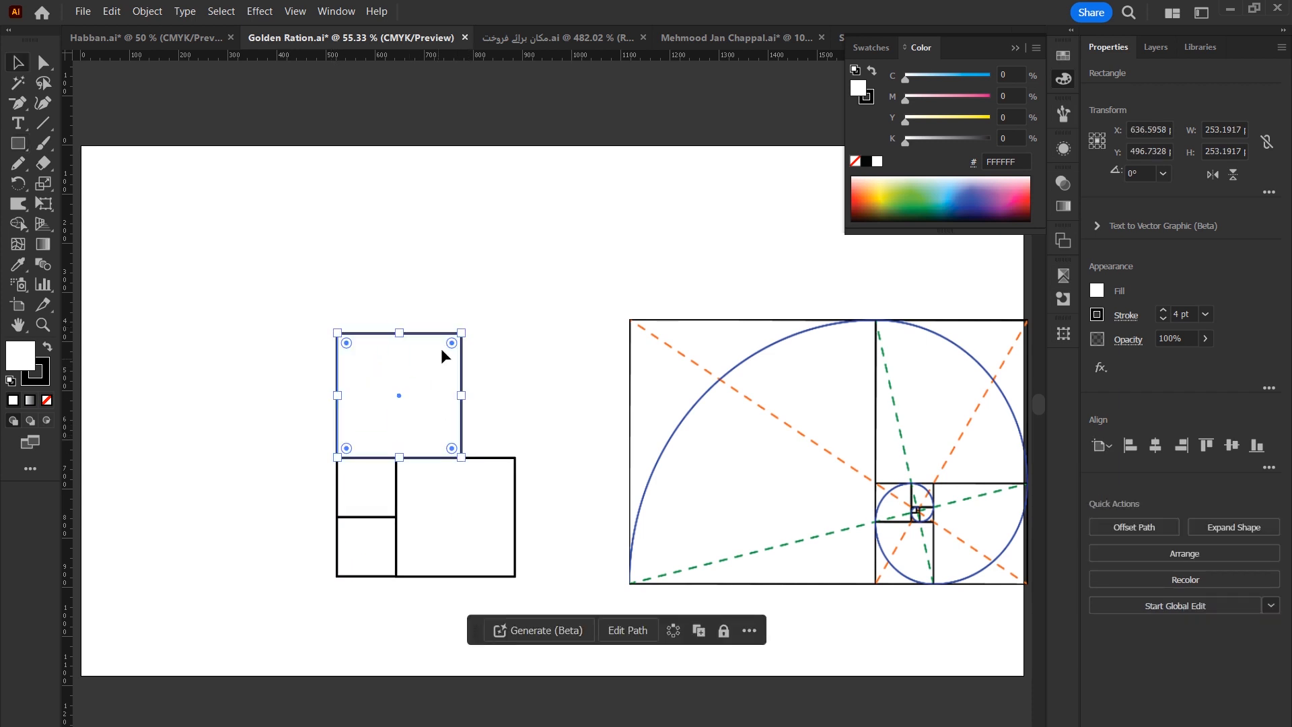
left_click_drag(458, 332, 517, 268)
left_click_drag(431, 456, 519, 352)
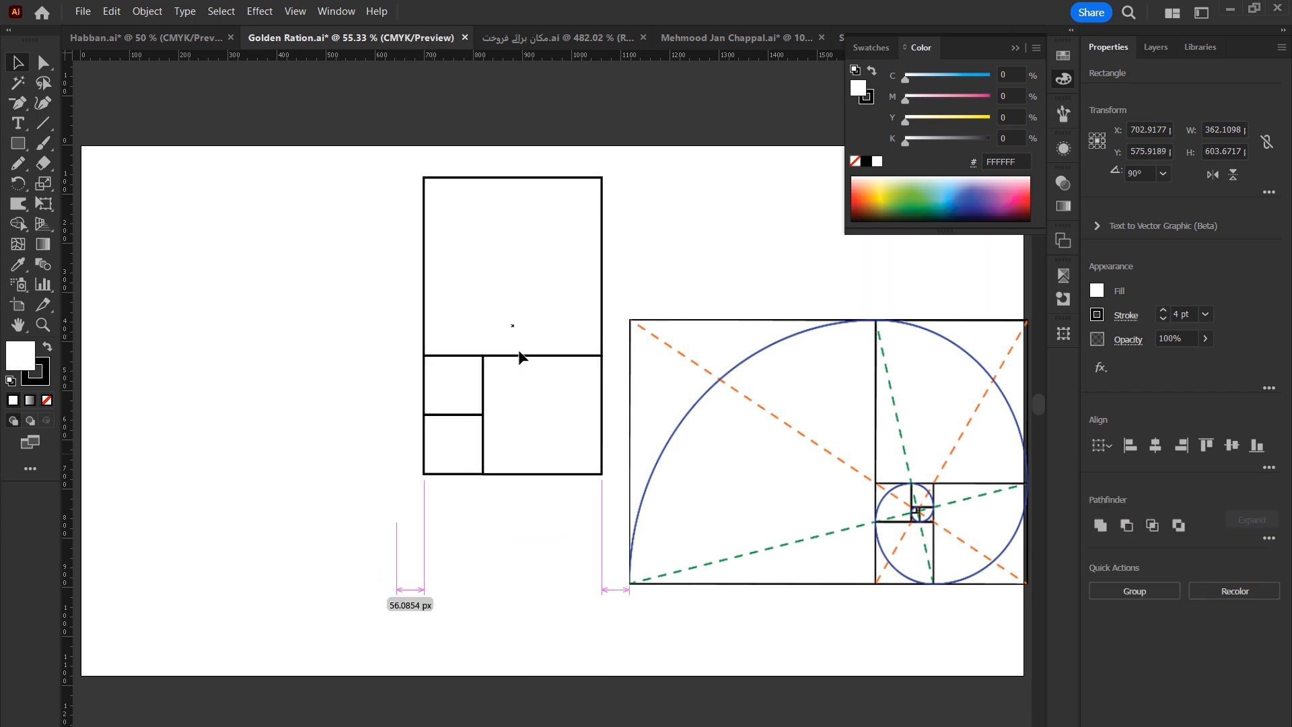
left_click(224, 265)
Draw a square about 603 px wide against the left side of the stacked squares.
key("m")
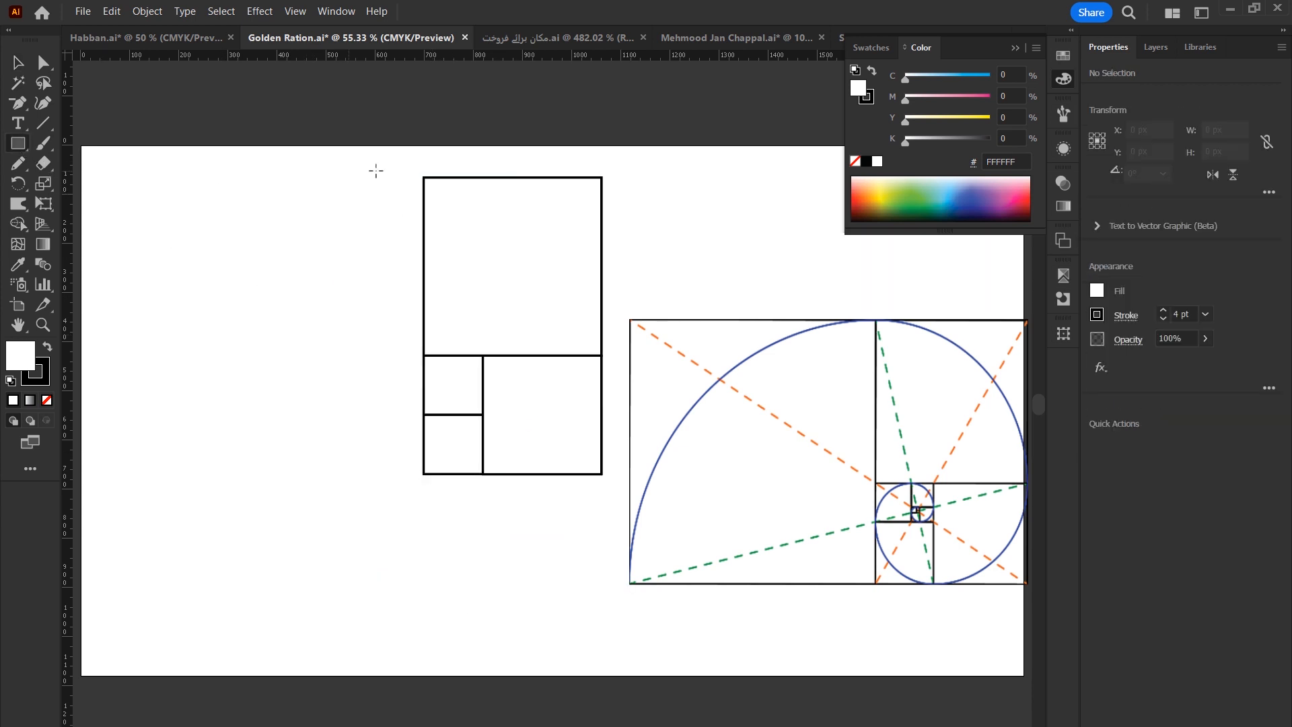
mouse_move(423, 177)
left_mouse_down()
mouse_move(358, 310)
mouse_move(363, 287)
mouse_move(225, 471)
left_mouse_up()
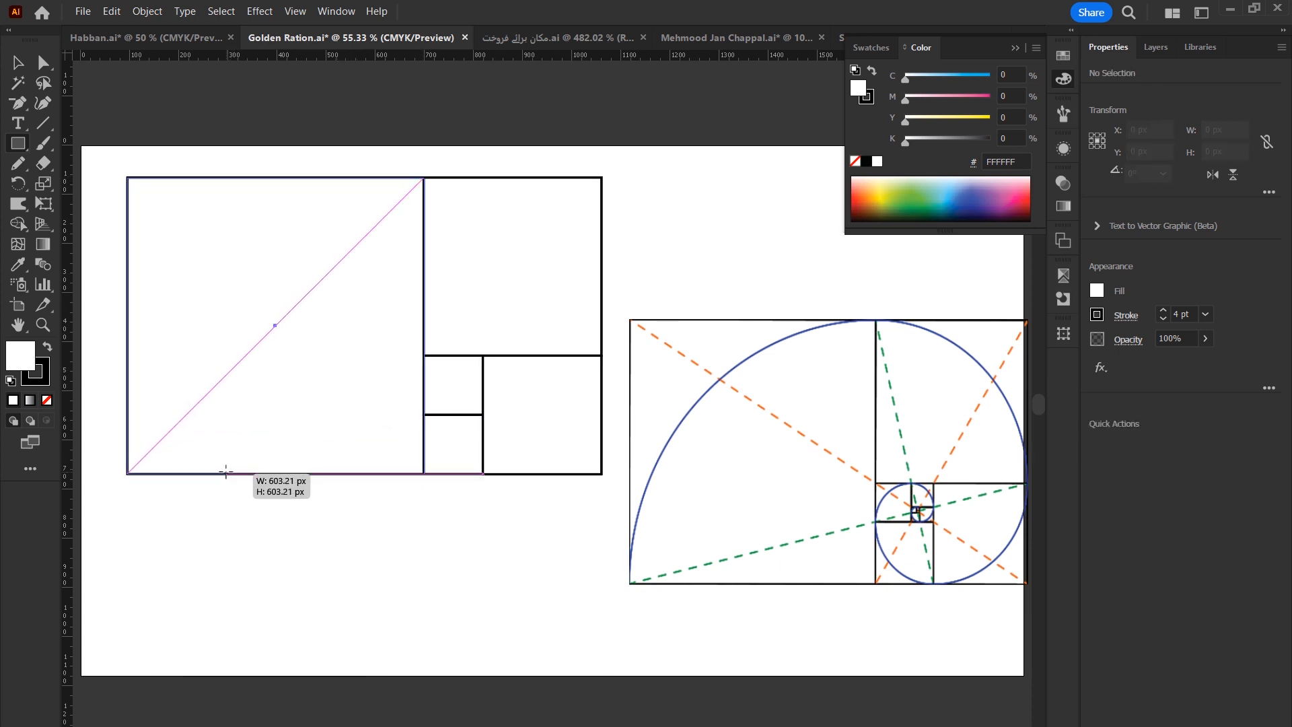
Type the numbers 1 2 3 5 below the squares and scale the text up.
left_click_drag(225, 471, 226, 472)
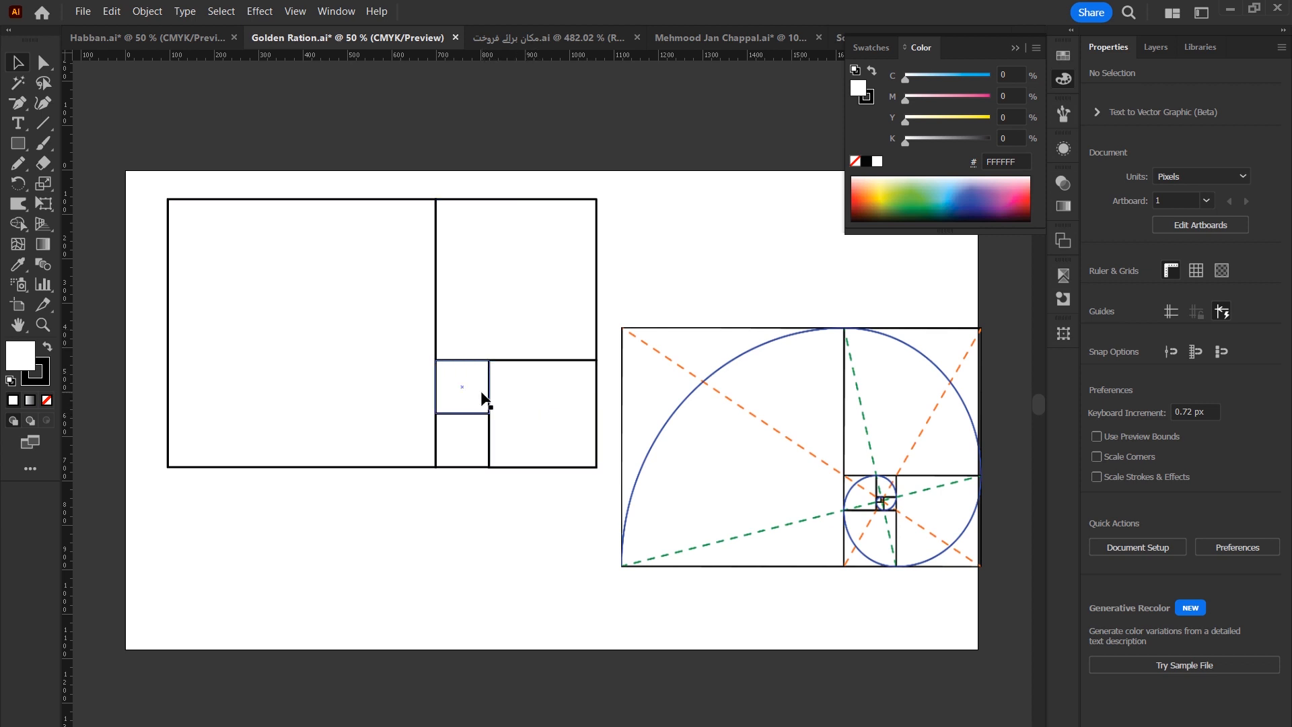
left_click(18, 124)
left_click(241, 526)
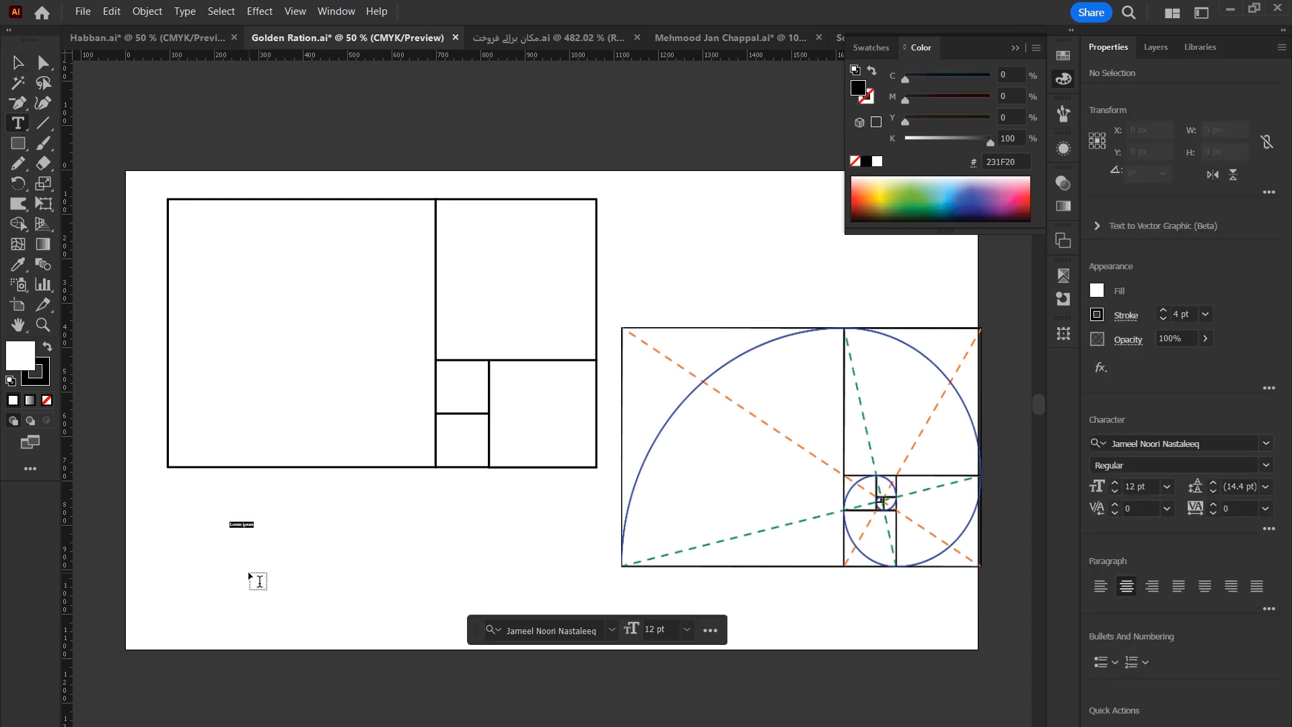
type("ا")
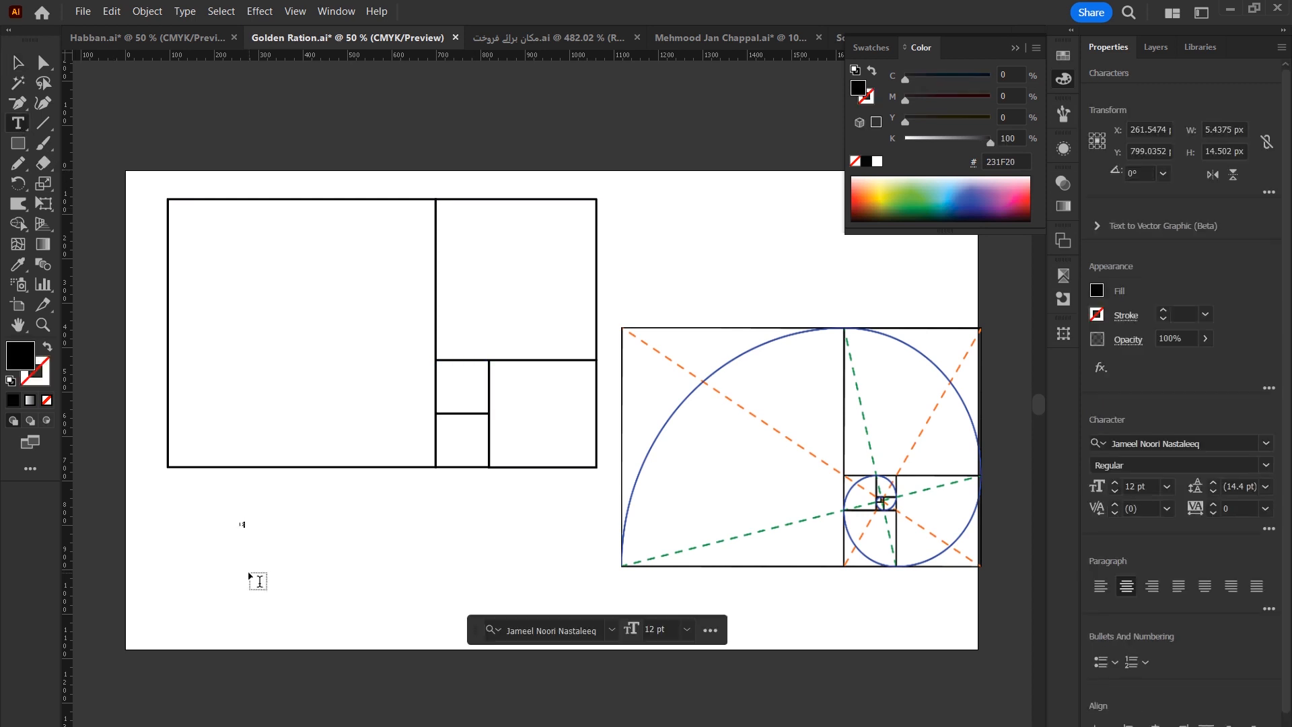
type("234")
left_click(18, 63)
left_click_drag(248, 529, 351, 608)
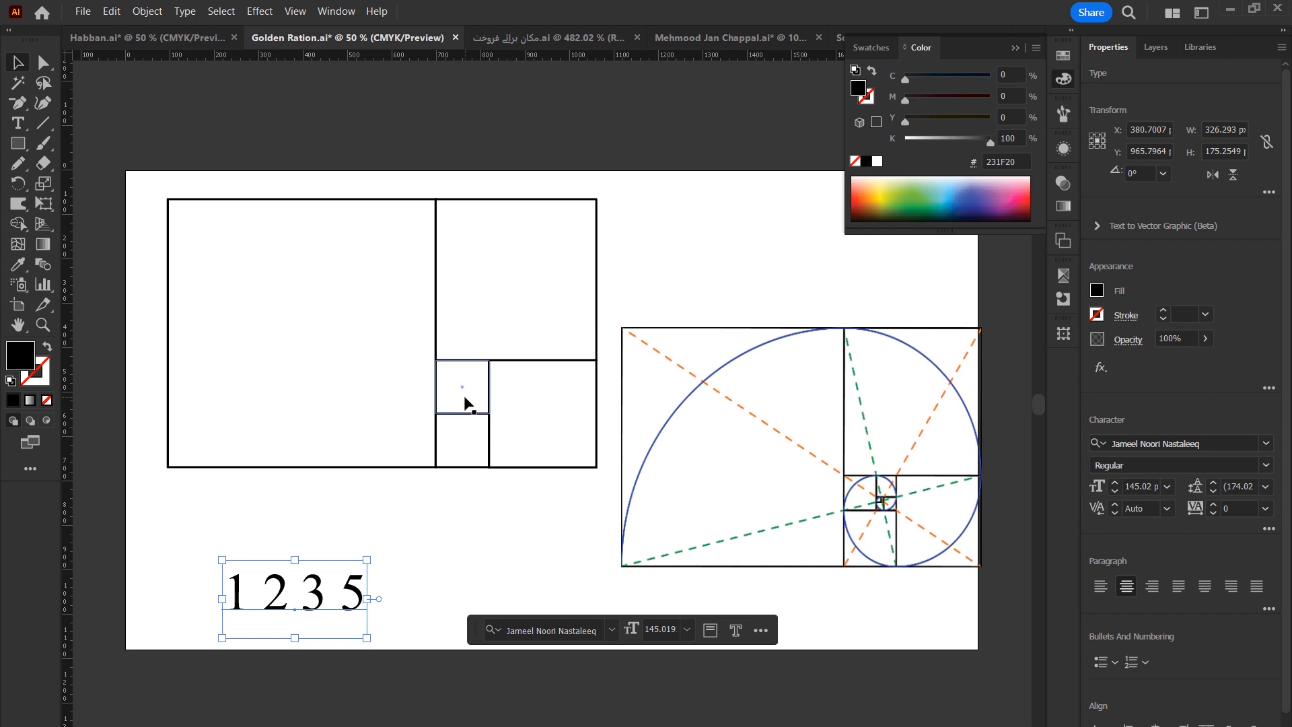
Select the small square and the large square in turn to compare them.
left_click(463, 402)
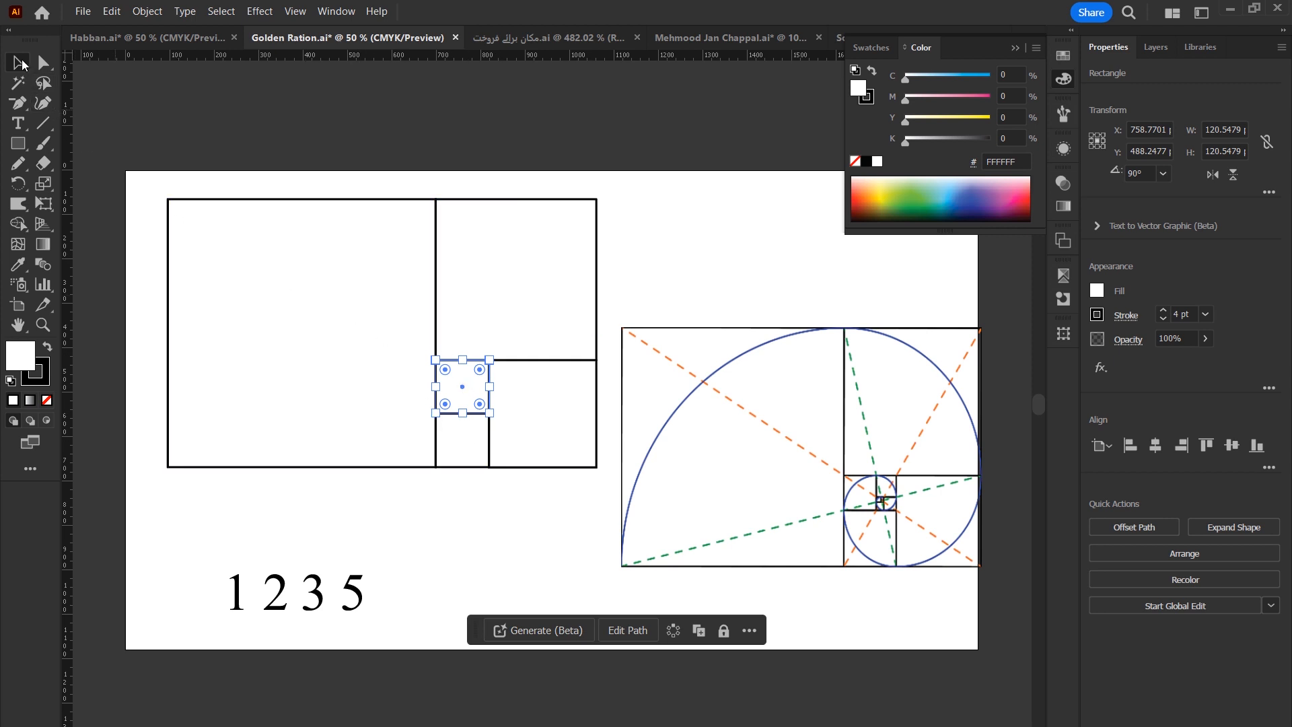
left_click(309, 323)
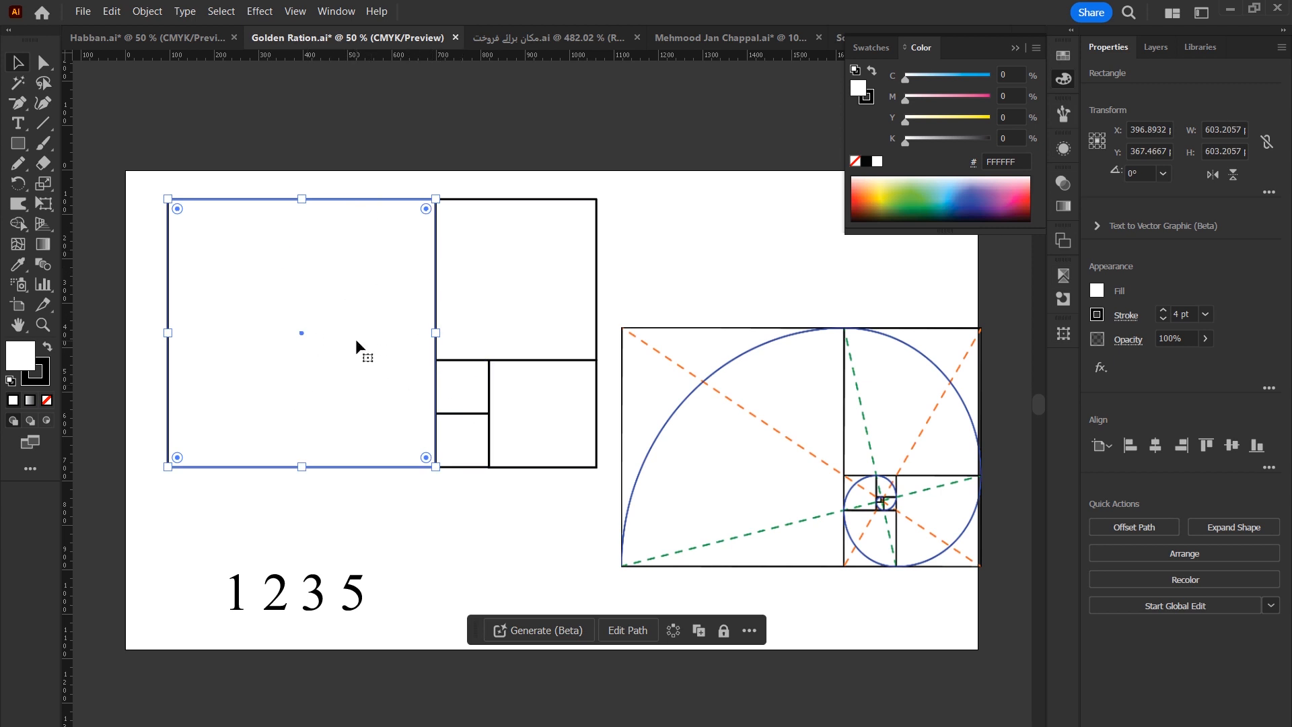
left_click(426, 530)
Add 8 to the end of the number sequence.
double_click(357, 595)
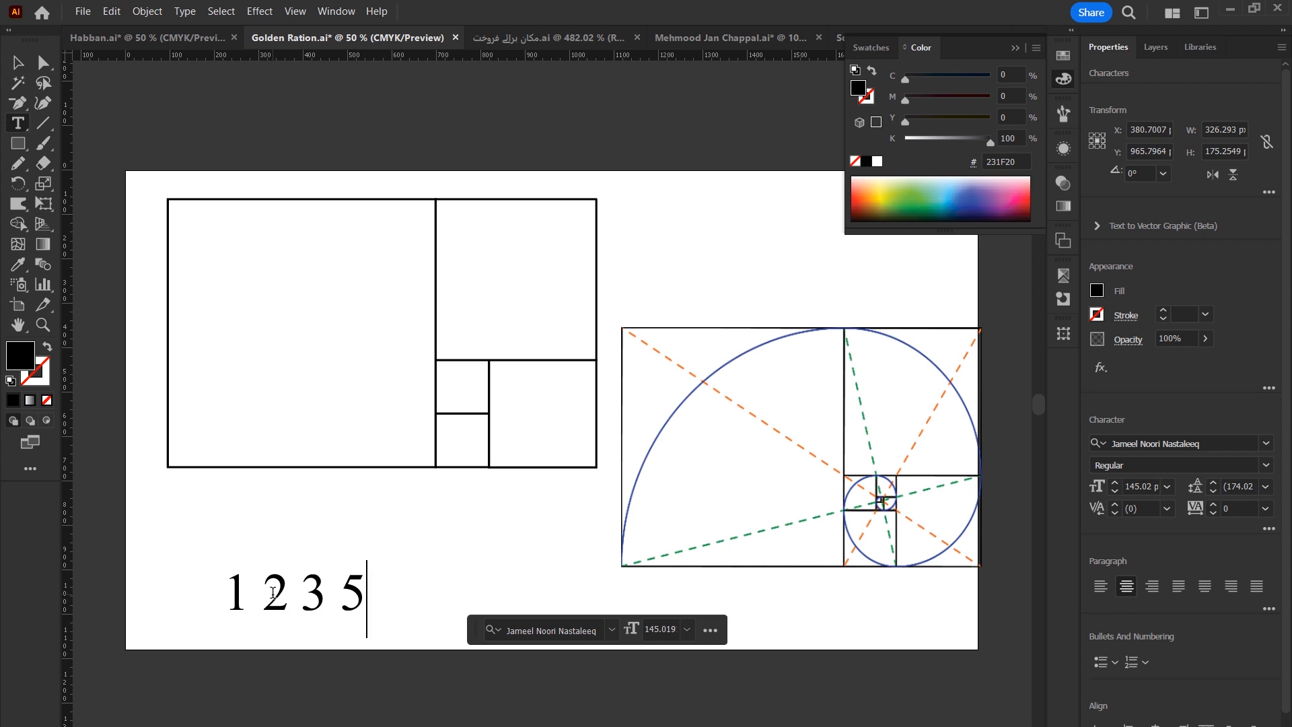
double_click(314, 592)
double_click(363, 591)
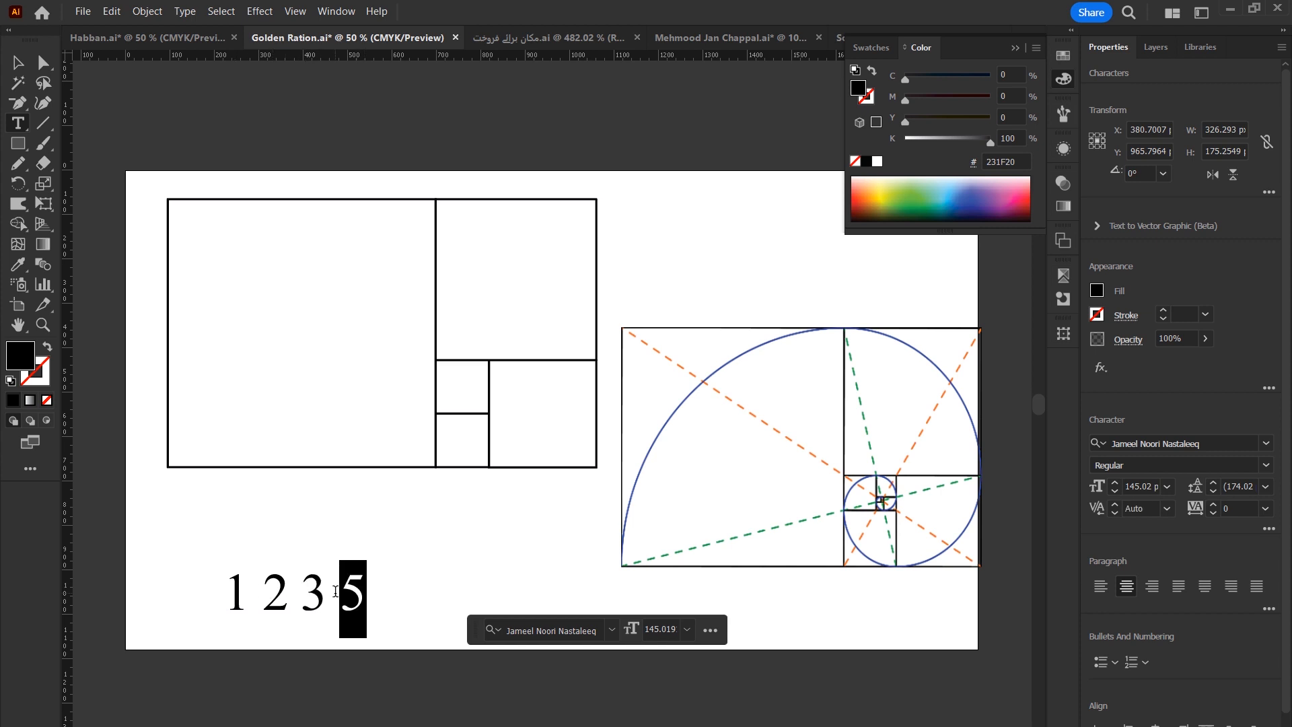
double_click(324, 594)
key("End")
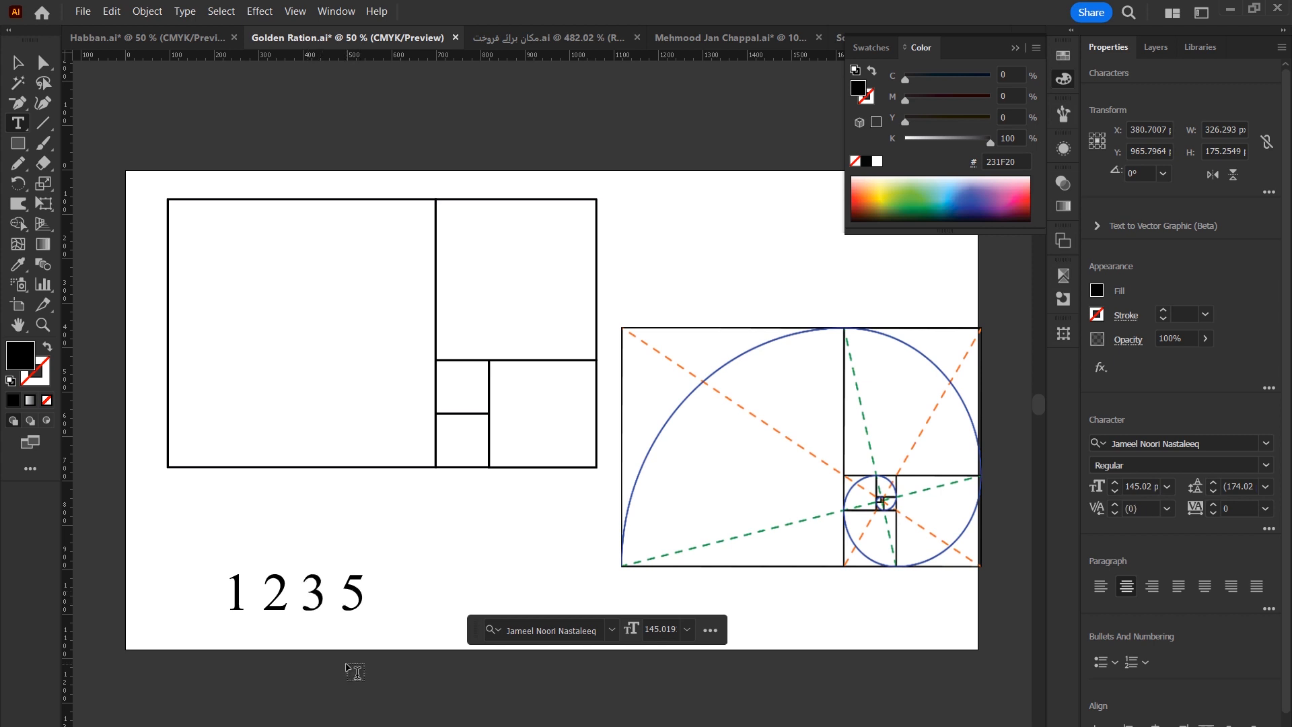
type("8")
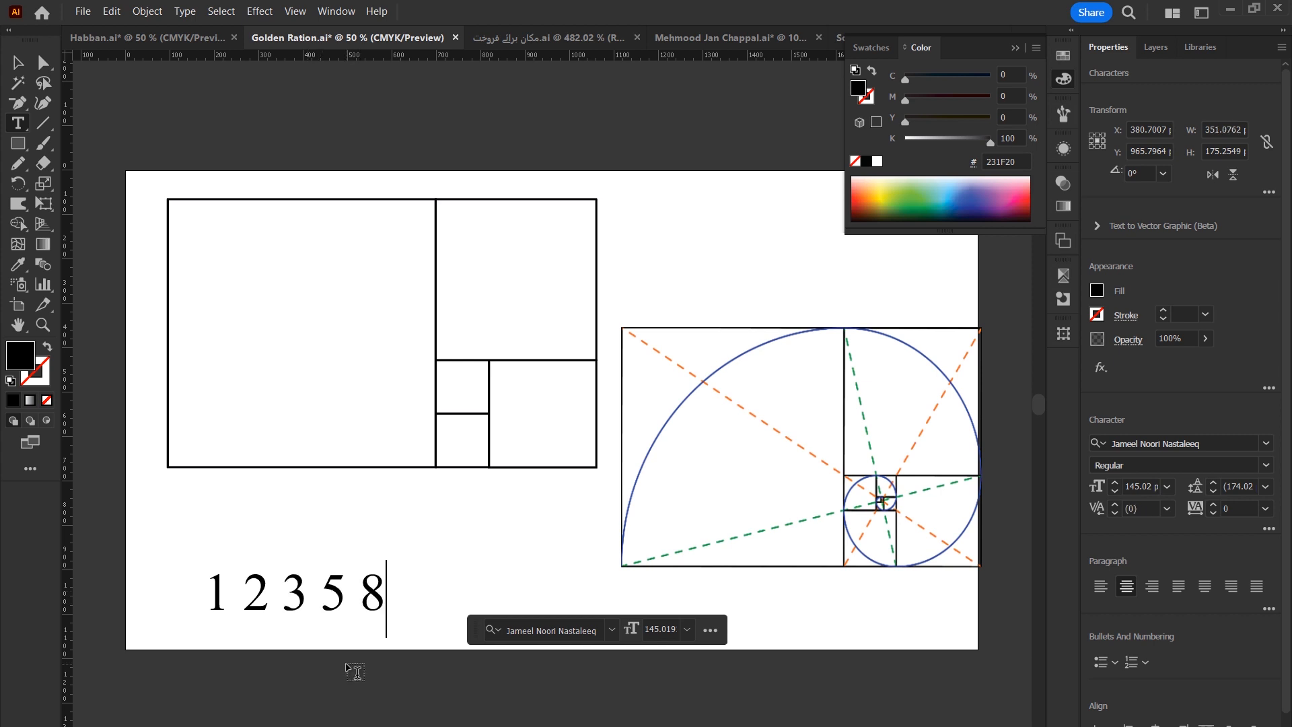
Add 13 to the end of the number sequence.
double_click(369, 590)
double_click(331, 591)
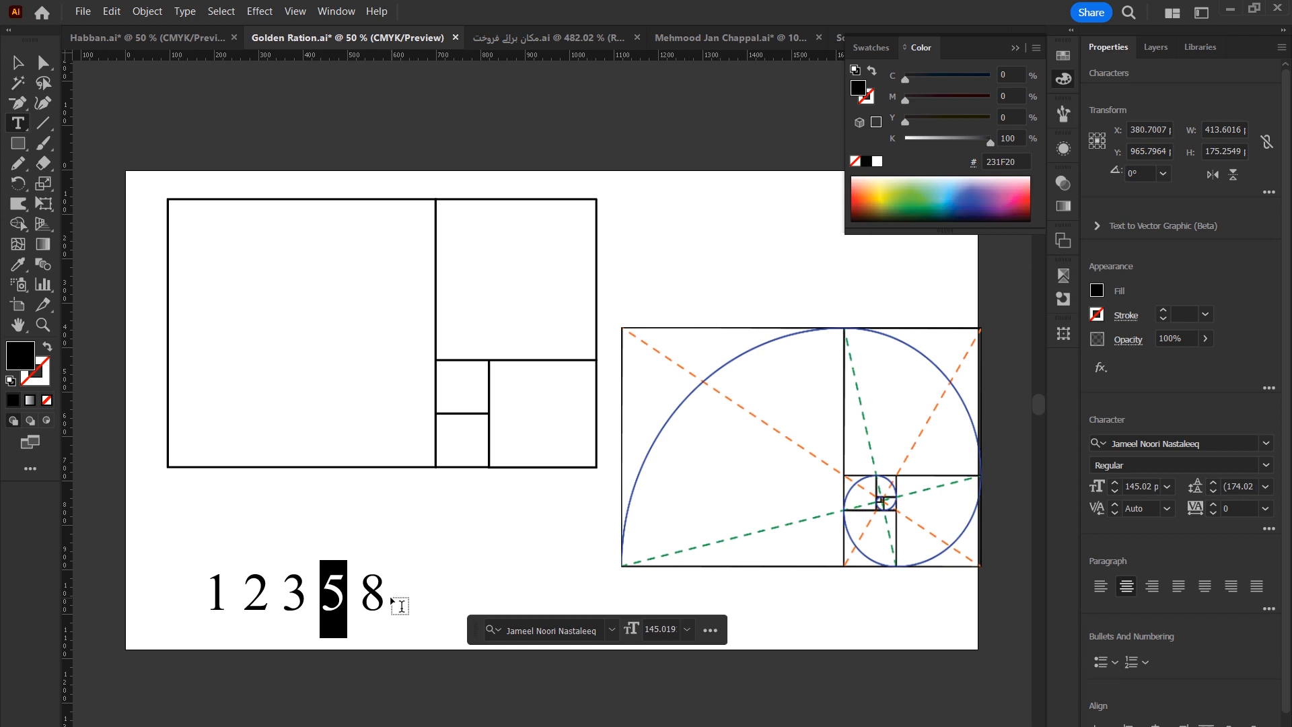
key("End")
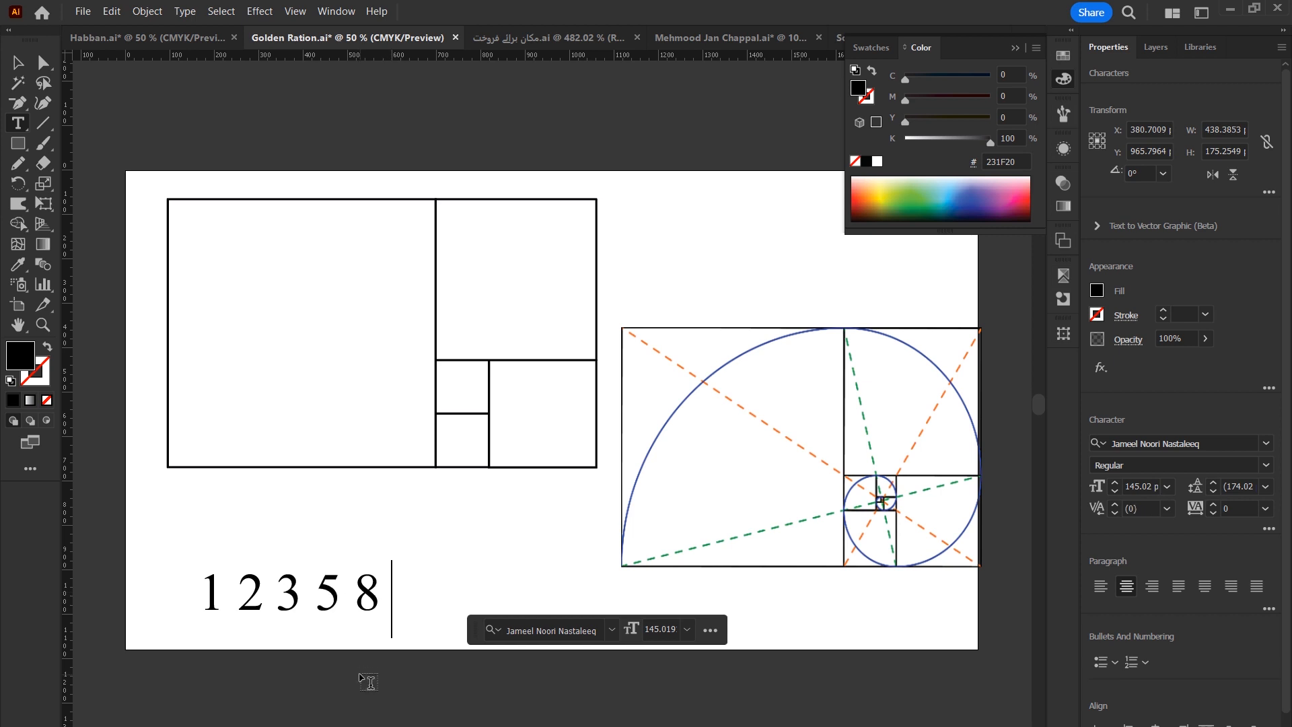
type("13")
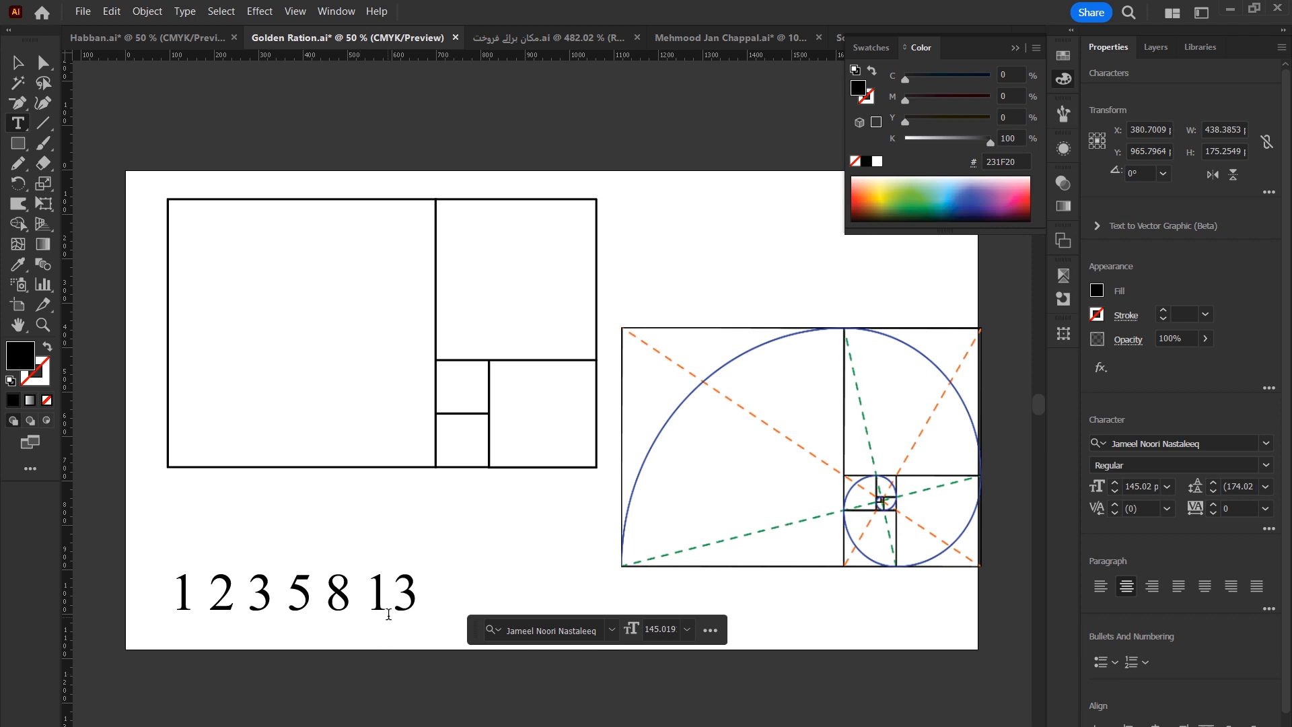
Open Calculator and add 13 plus 8.
key("XF86Calculator")
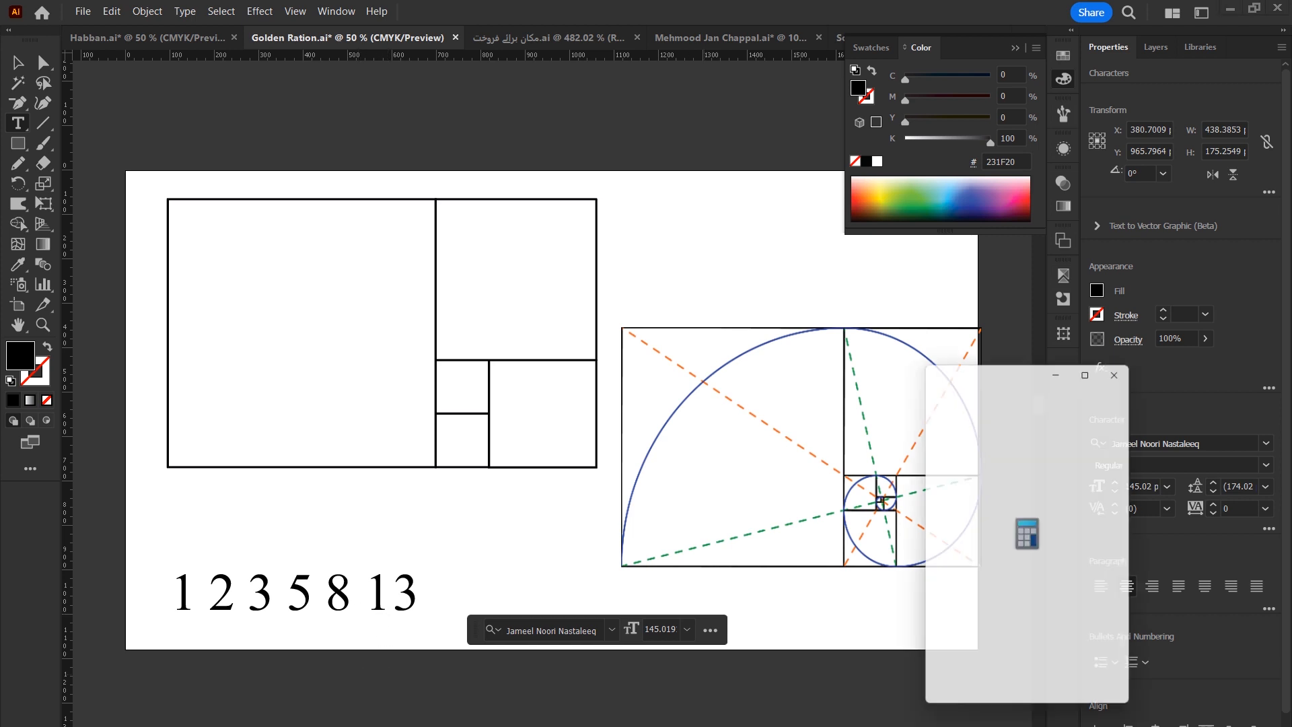
type("13")
key("plus")
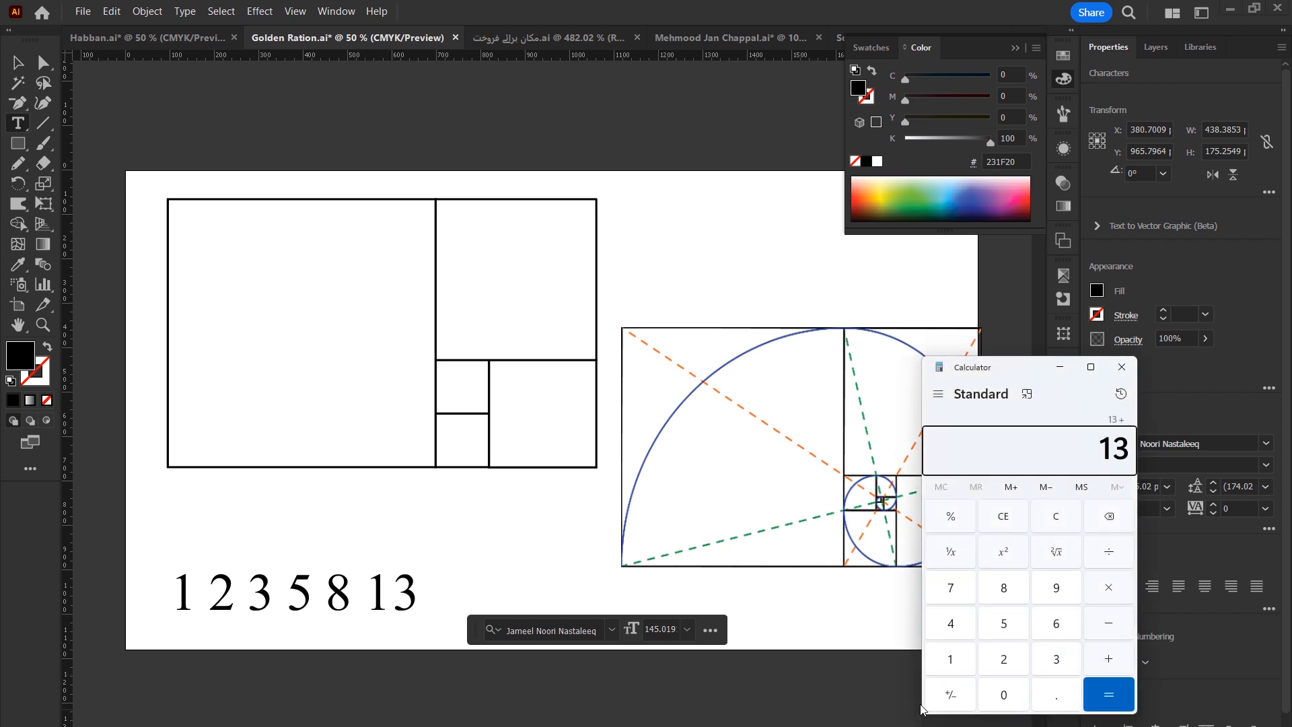
type("8")
key("plus")
Add 21 to the end of the number sequence and leave text editing.
left_click(412, 587)
type("21")
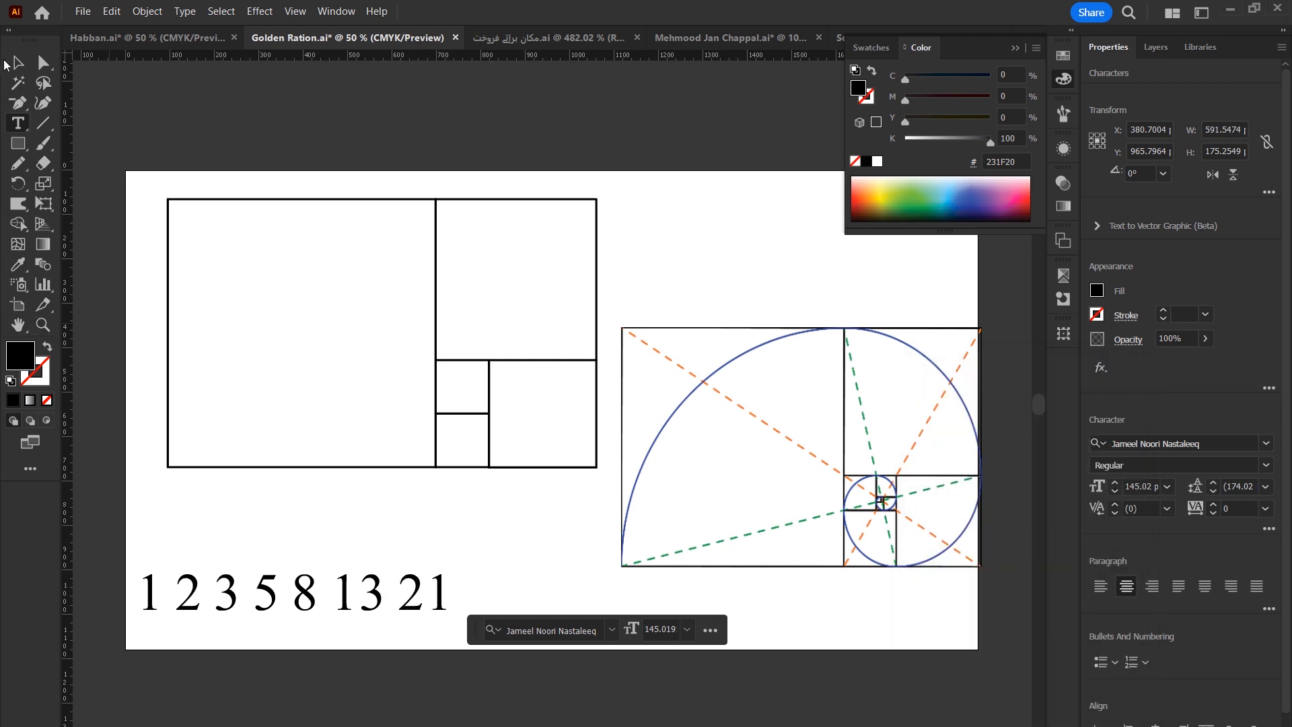
key("Escape")
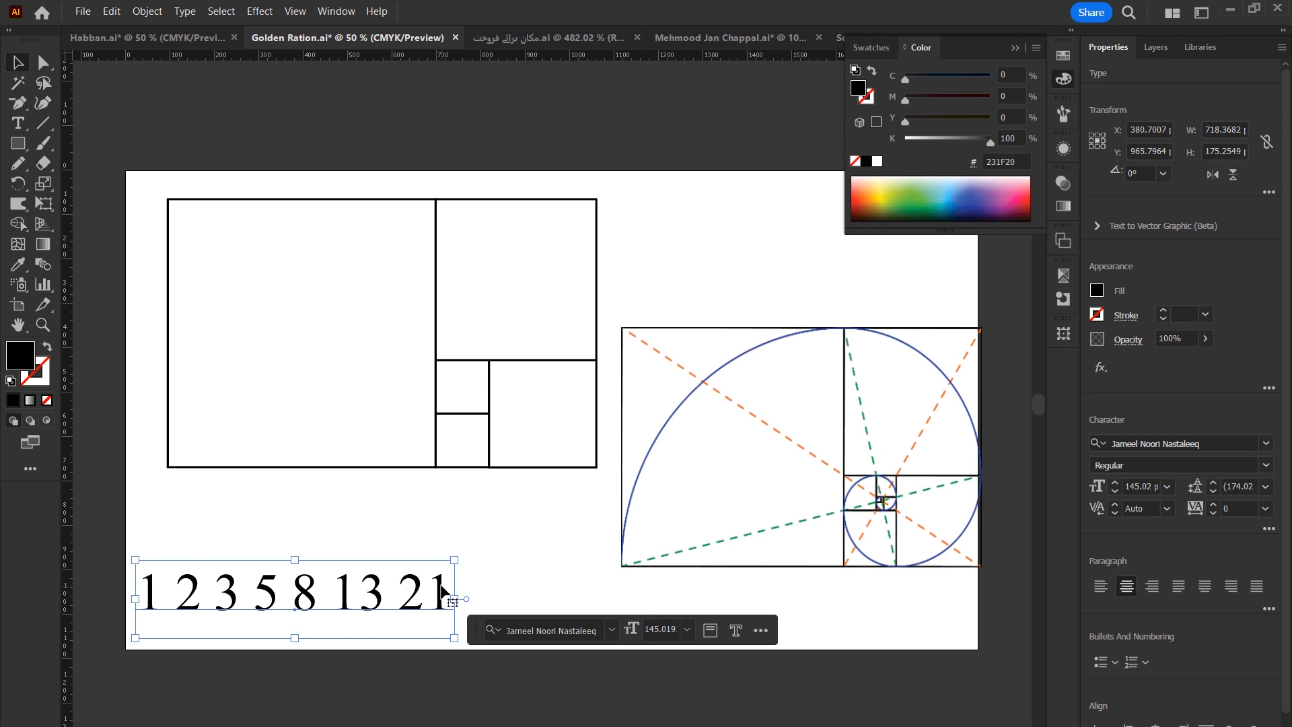
Resize the number text and duplicate it above the original.
left_click_drag(440, 587, 500, 615)
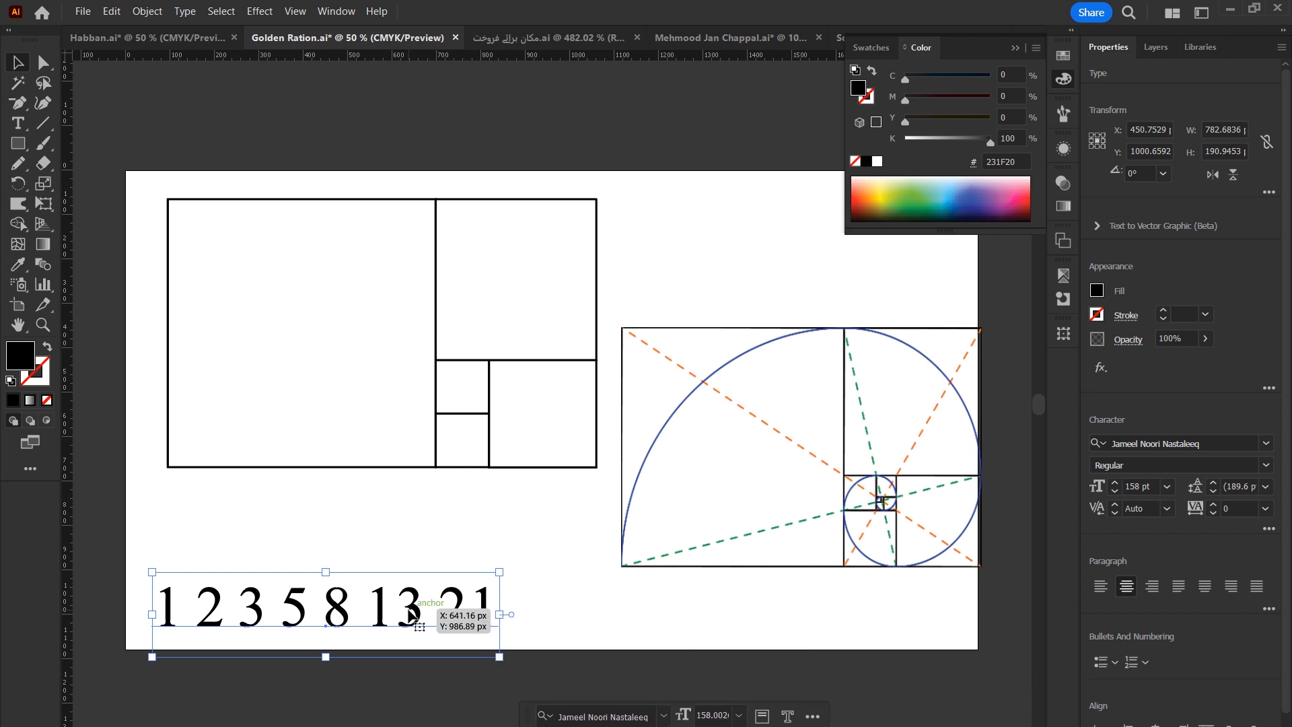
left_click_drag(501, 614, 489, 542)
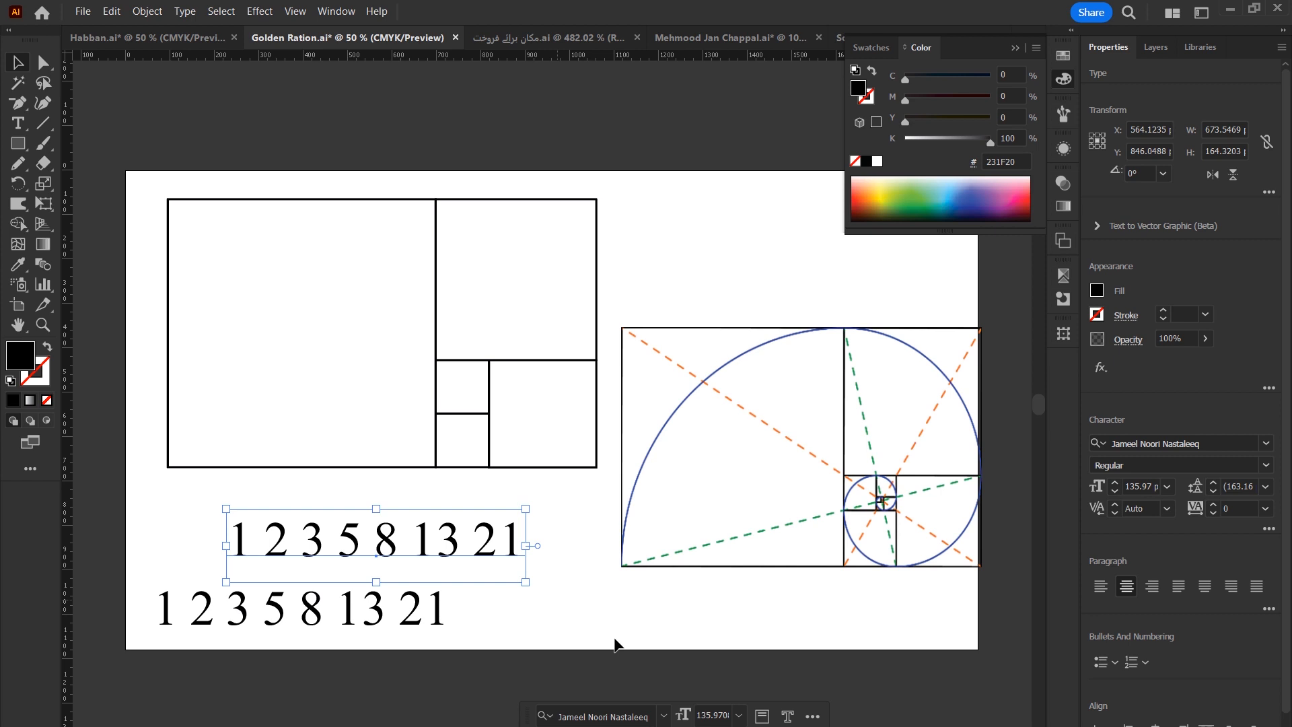
In Calculator, multiply 1.618 by 13, then close Calculator.
type("1.61")
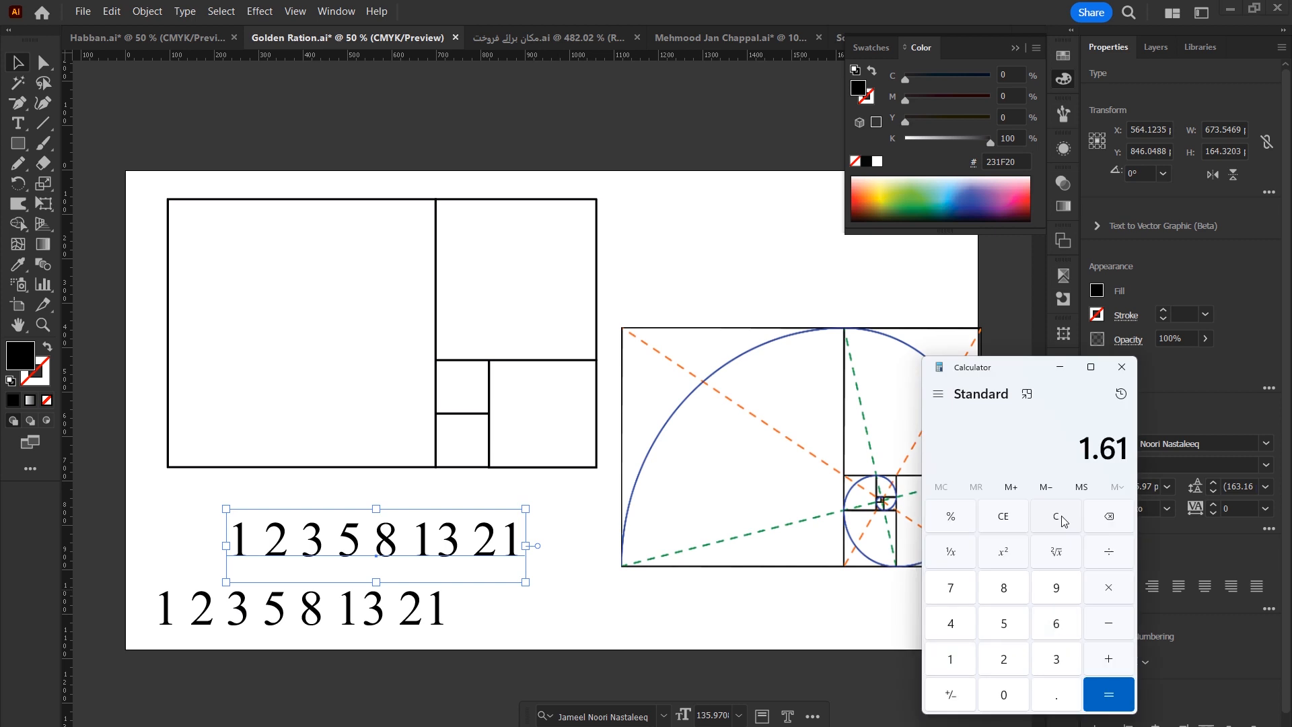
type("8")
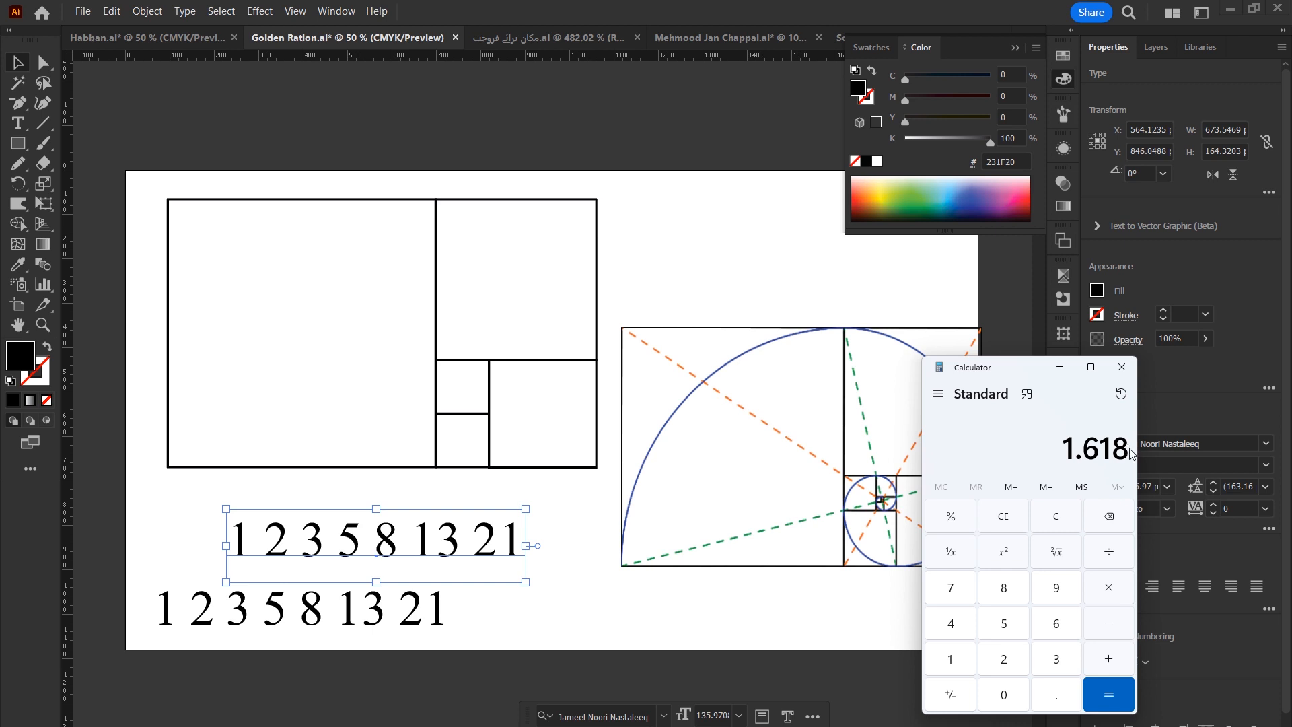
type("*13+")
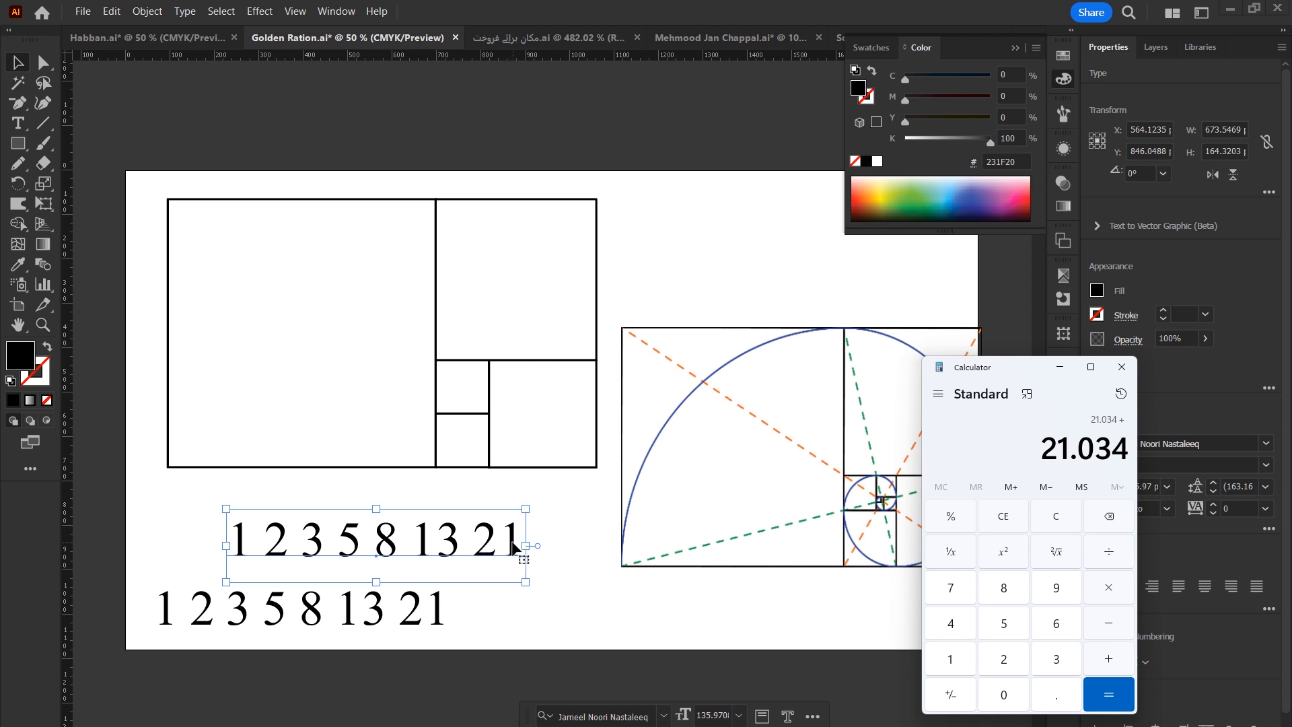
left_click_drag(1123, 455, 1040, 451)
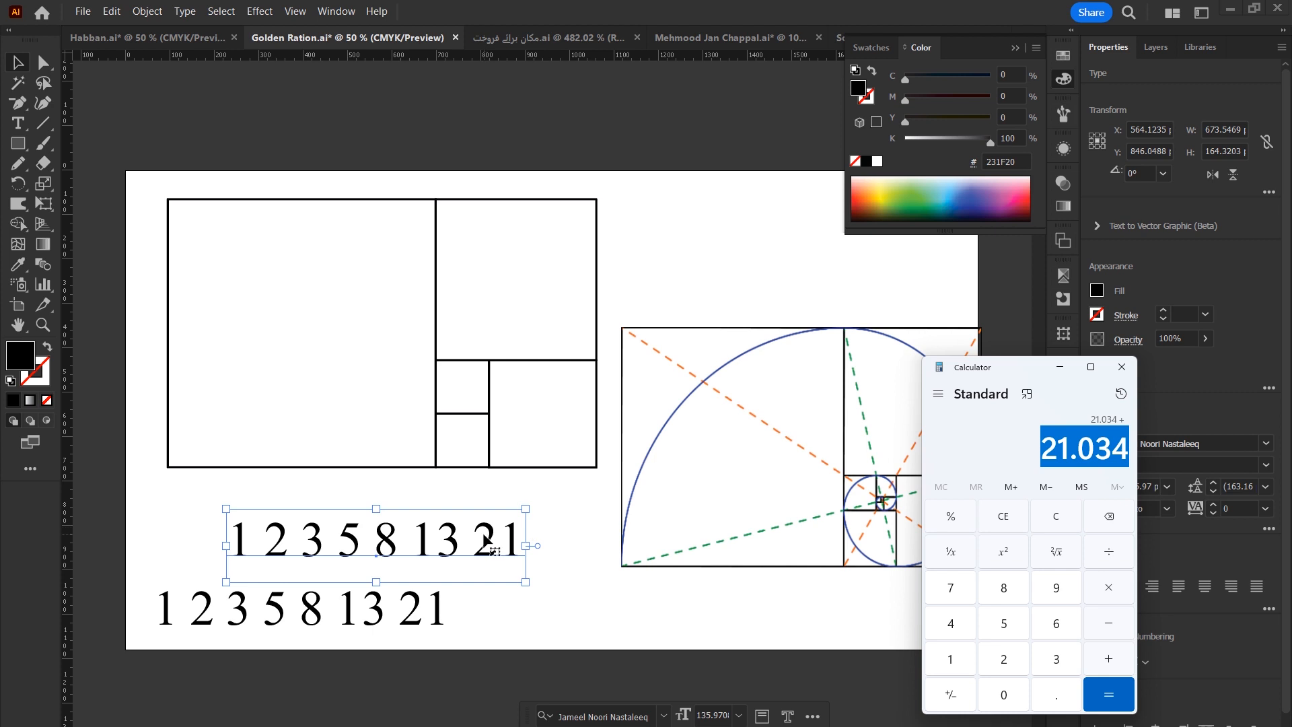
left_click_drag(983, 367, 781, 393)
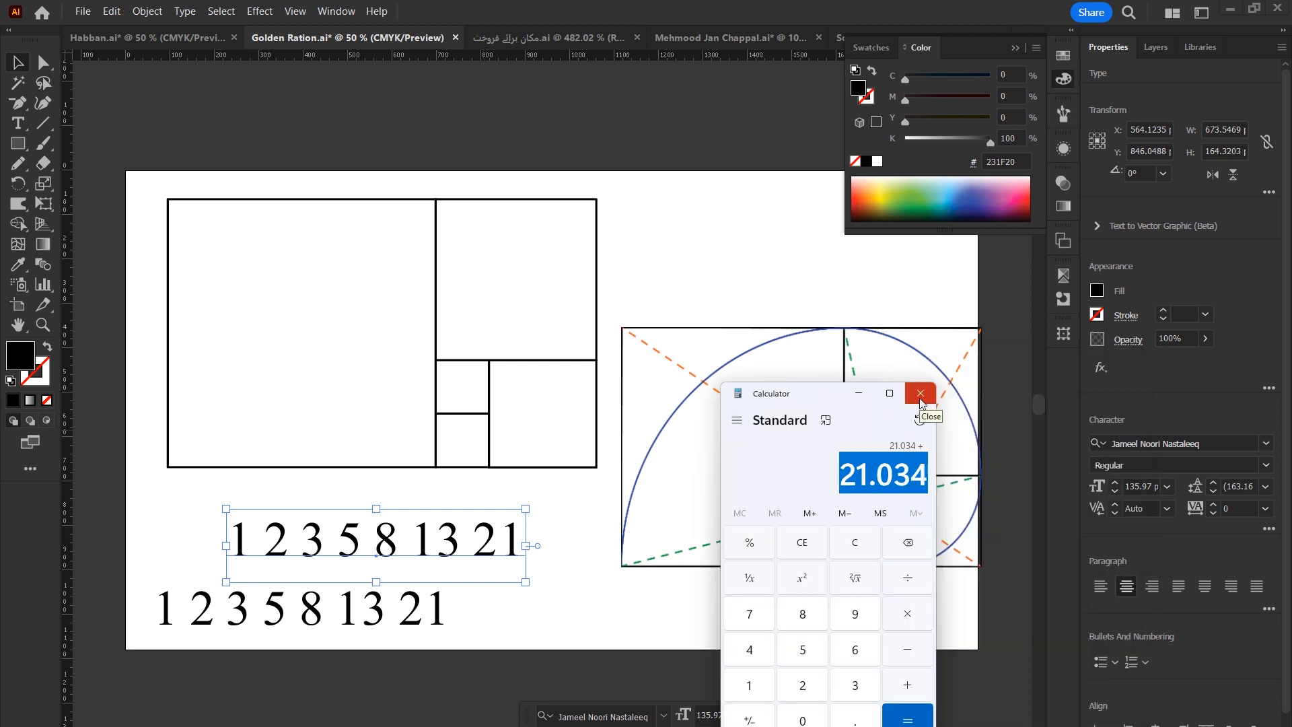
left_click(920, 397)
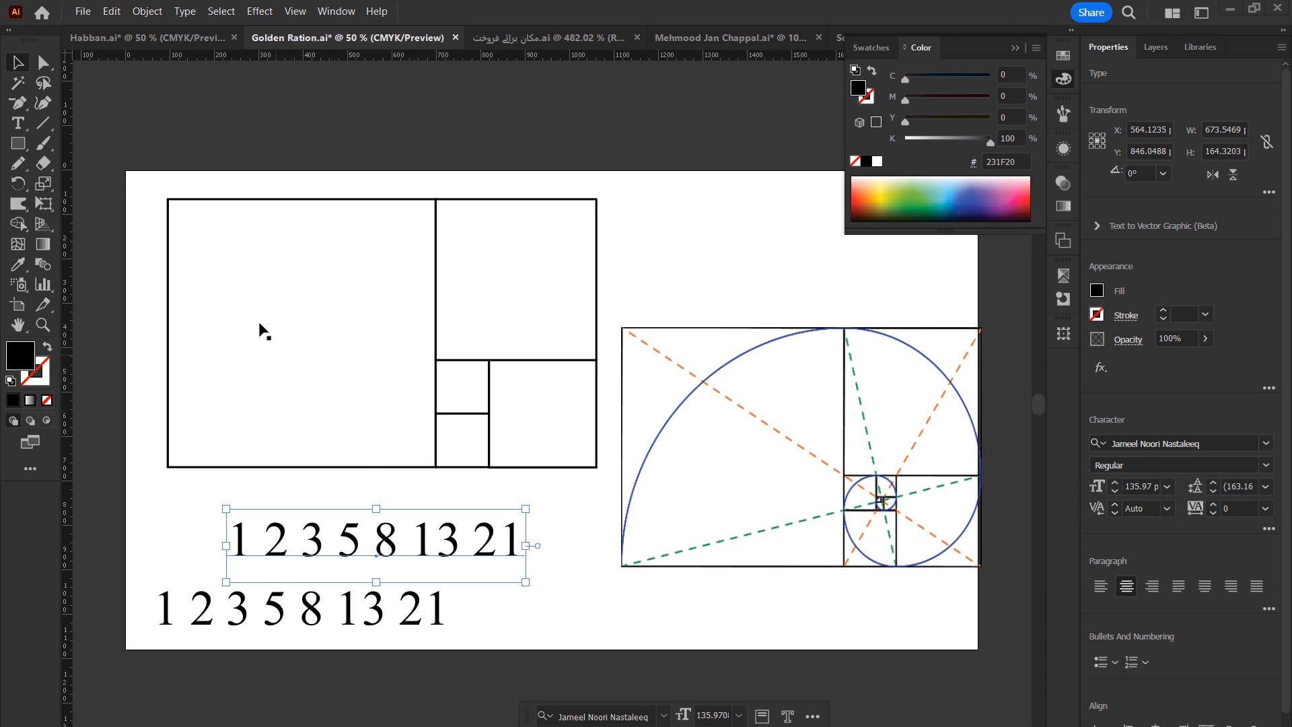
Select the human figure image on the golden ratio artboard and zoom in on it.
left_click_drag(149, 193, 987, 663)
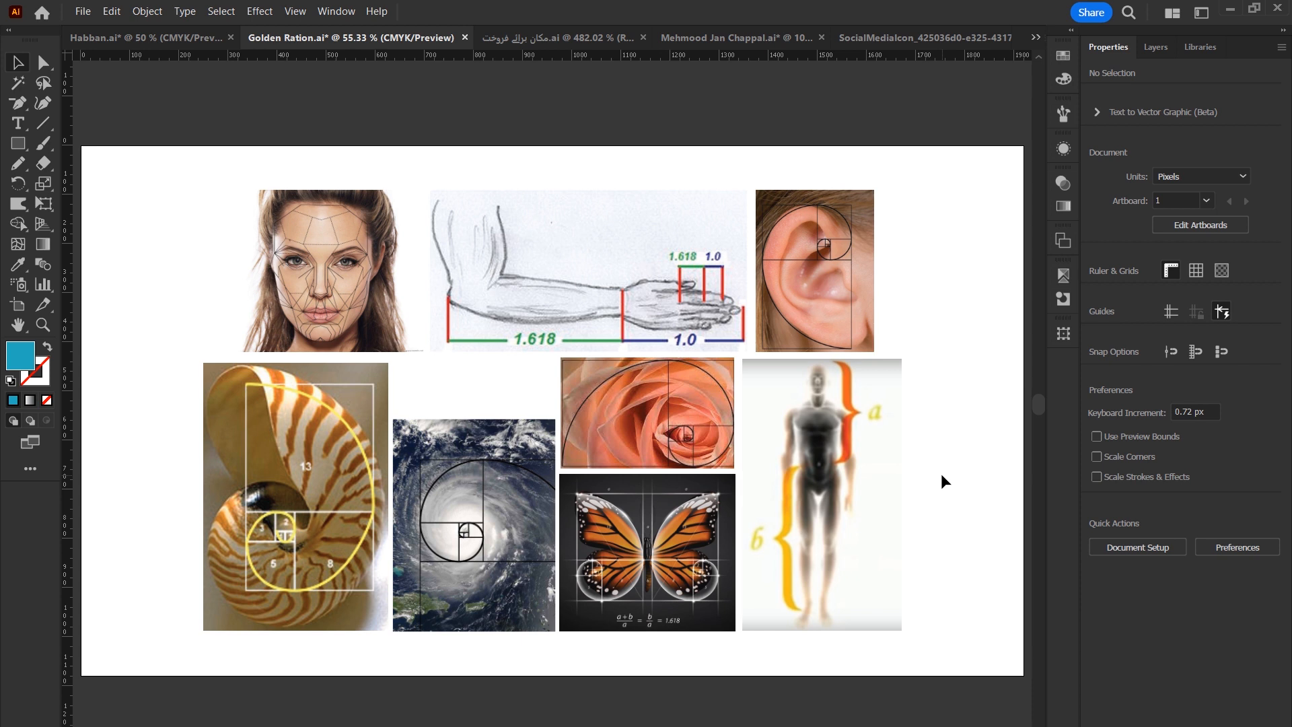
left_click(841, 385)
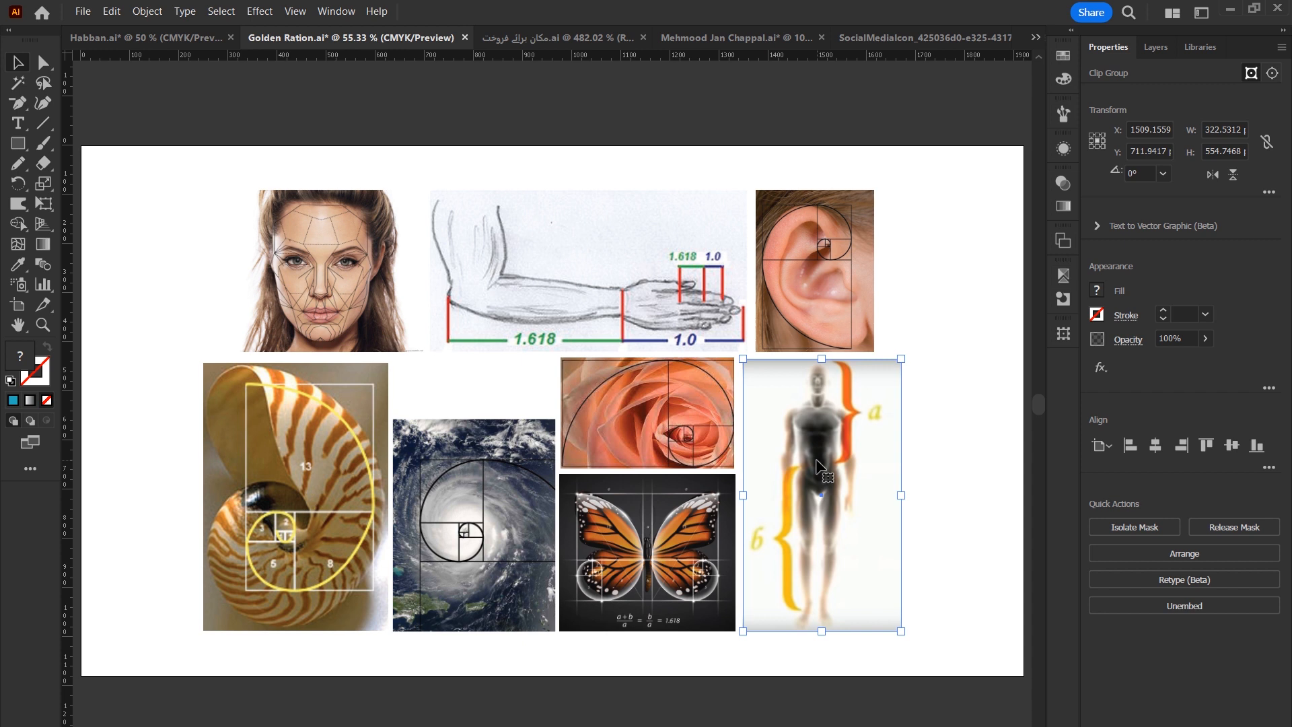
left_click_drag(934, 457, 657, 474)
left_click_drag(536, 434, 724, 407)
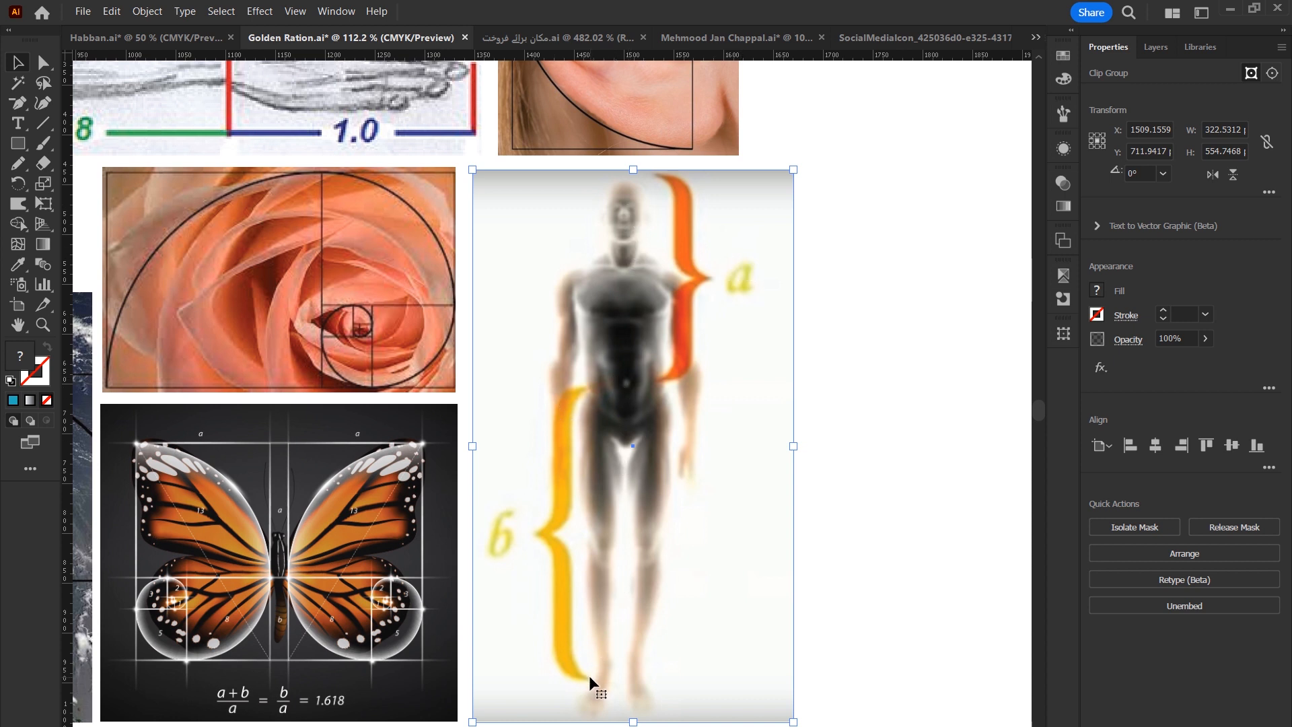
Draw a rectangle beside the figure and duplicate it onto the figure.
key("m")
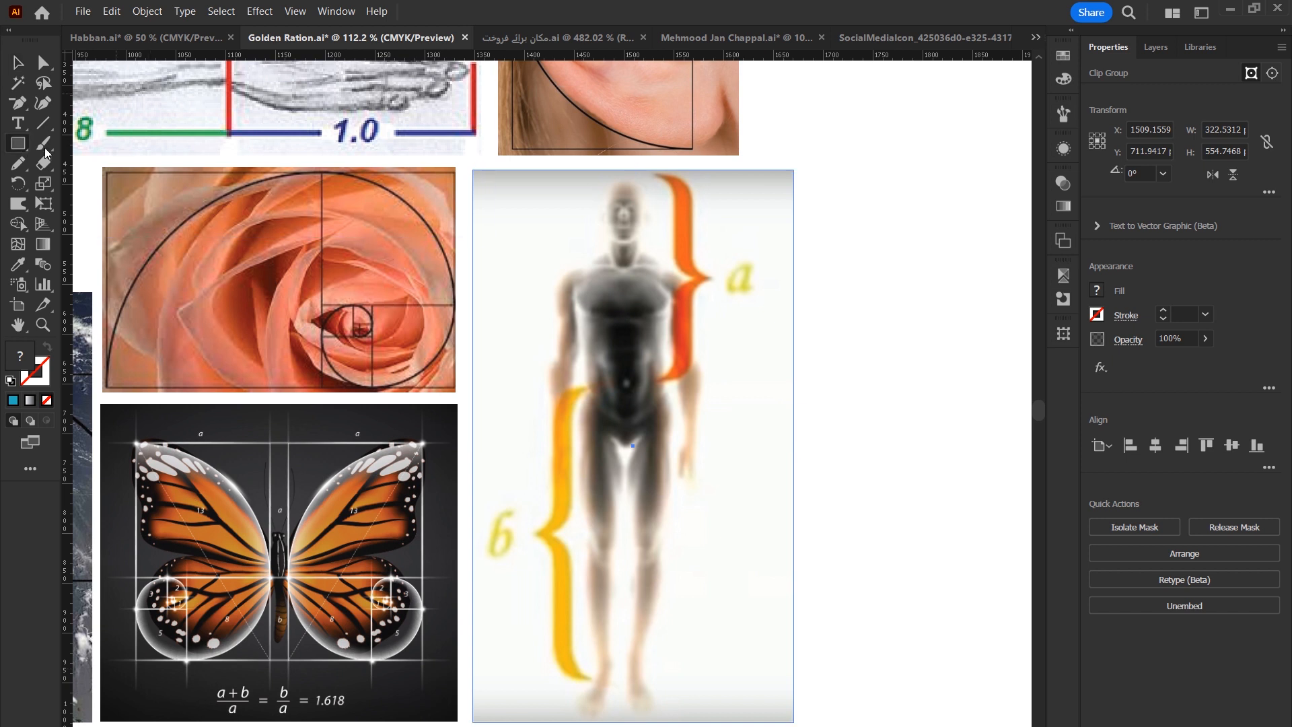
left_click_drag(622, 182, 719, 385)
key("v")
left_click_drag(671, 299, 851, 295)
left_click_drag(849, 296, 749, 498)
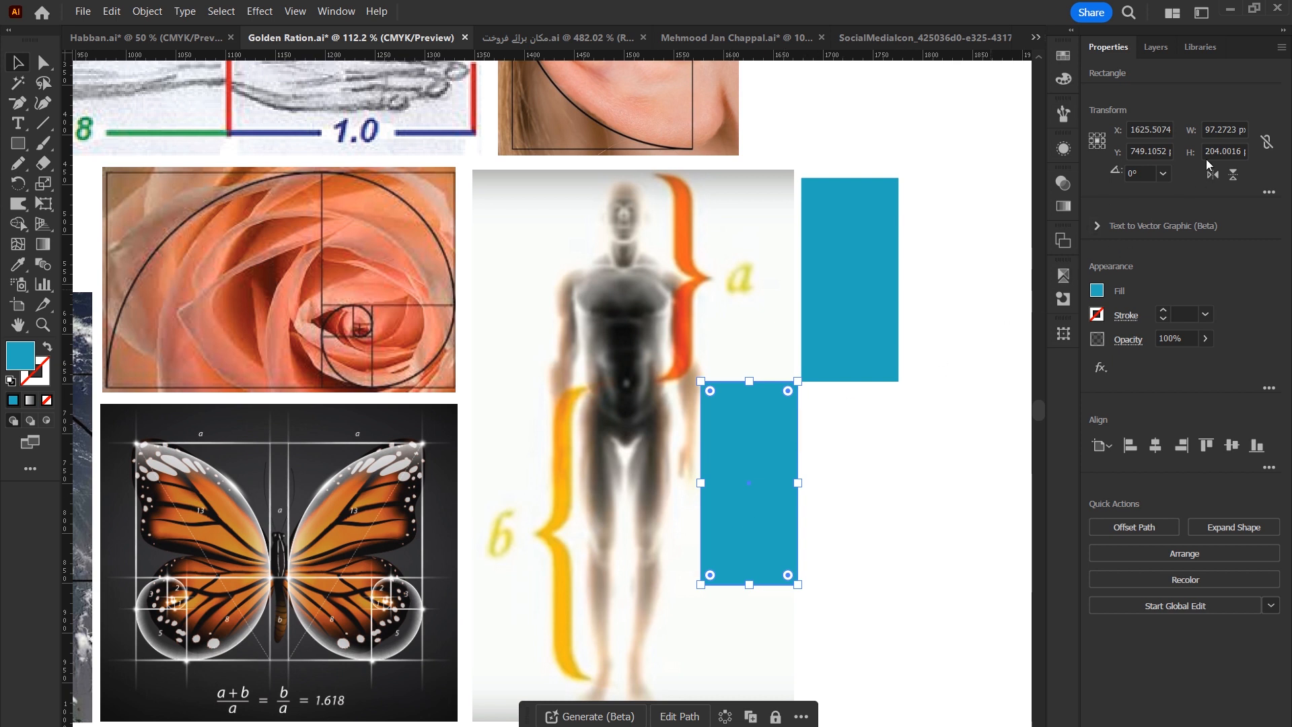
Link width and height proportions and multiply the copied rectangle's height by 1.618.
left_click(1235, 129)
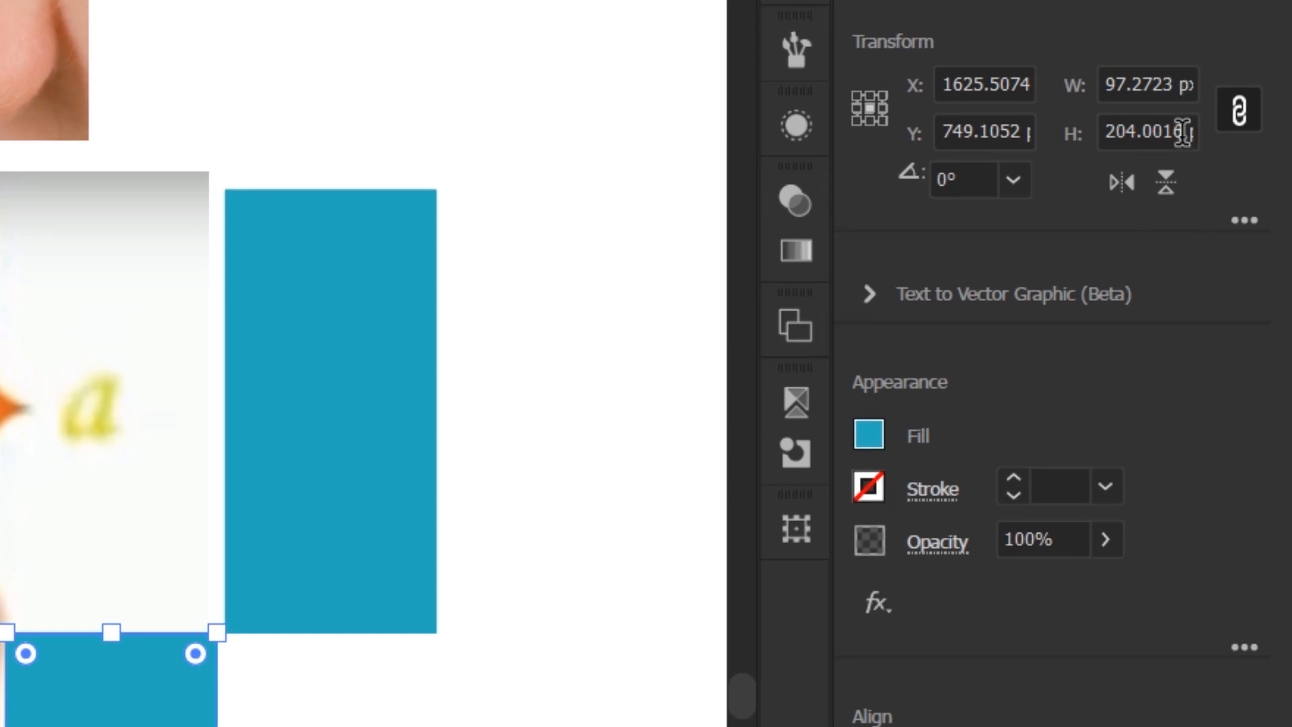
left_click(1181, 134)
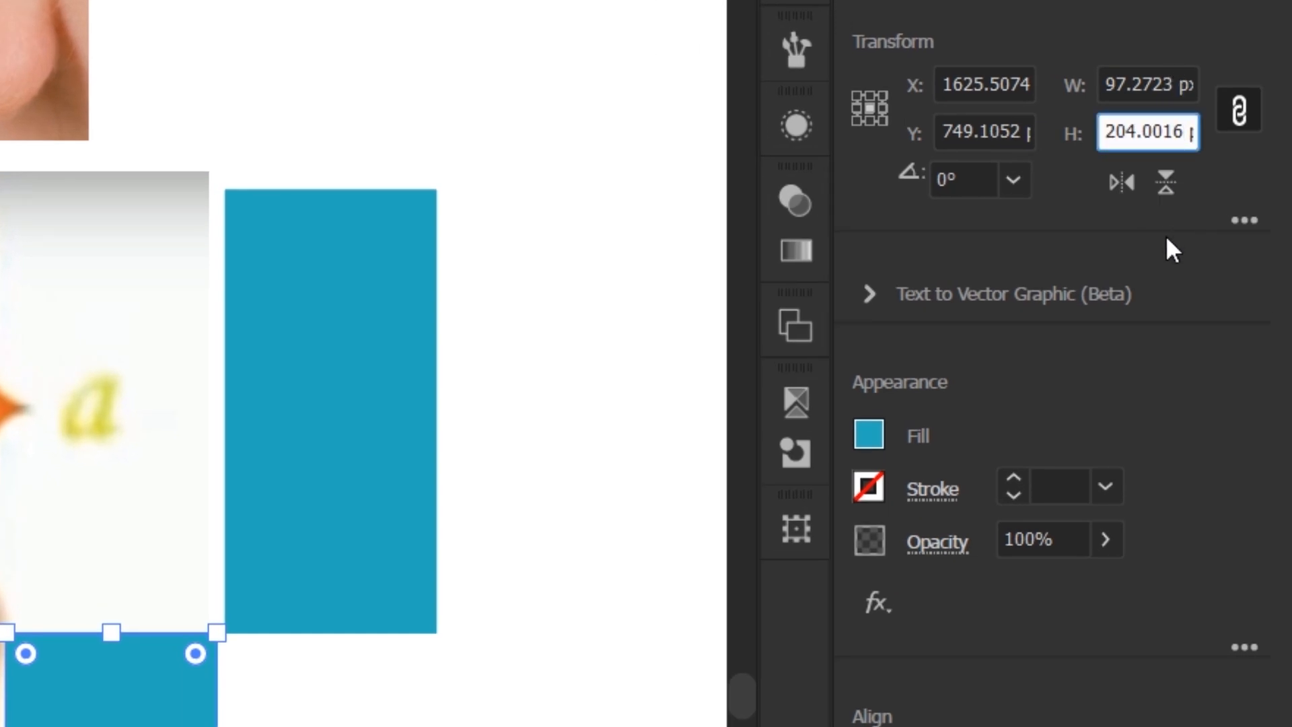
type("*")
type("1.")
type("61")
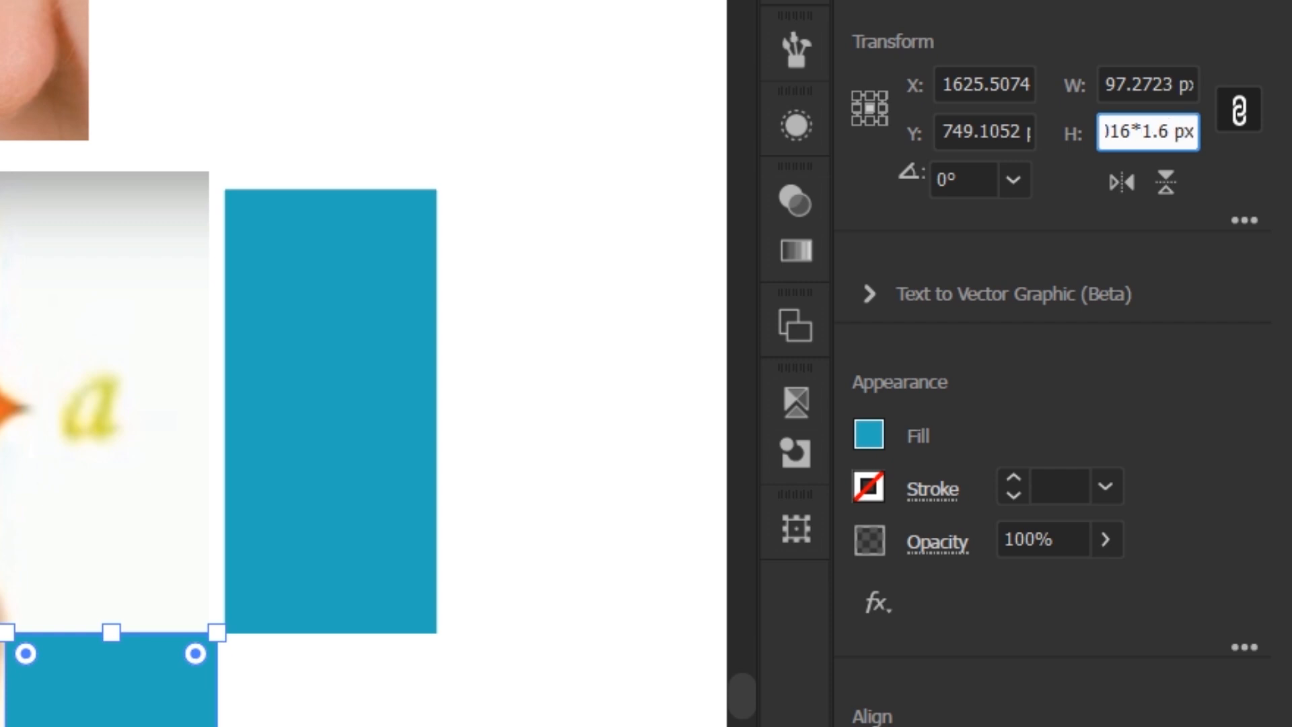
type("8")
key("Return")
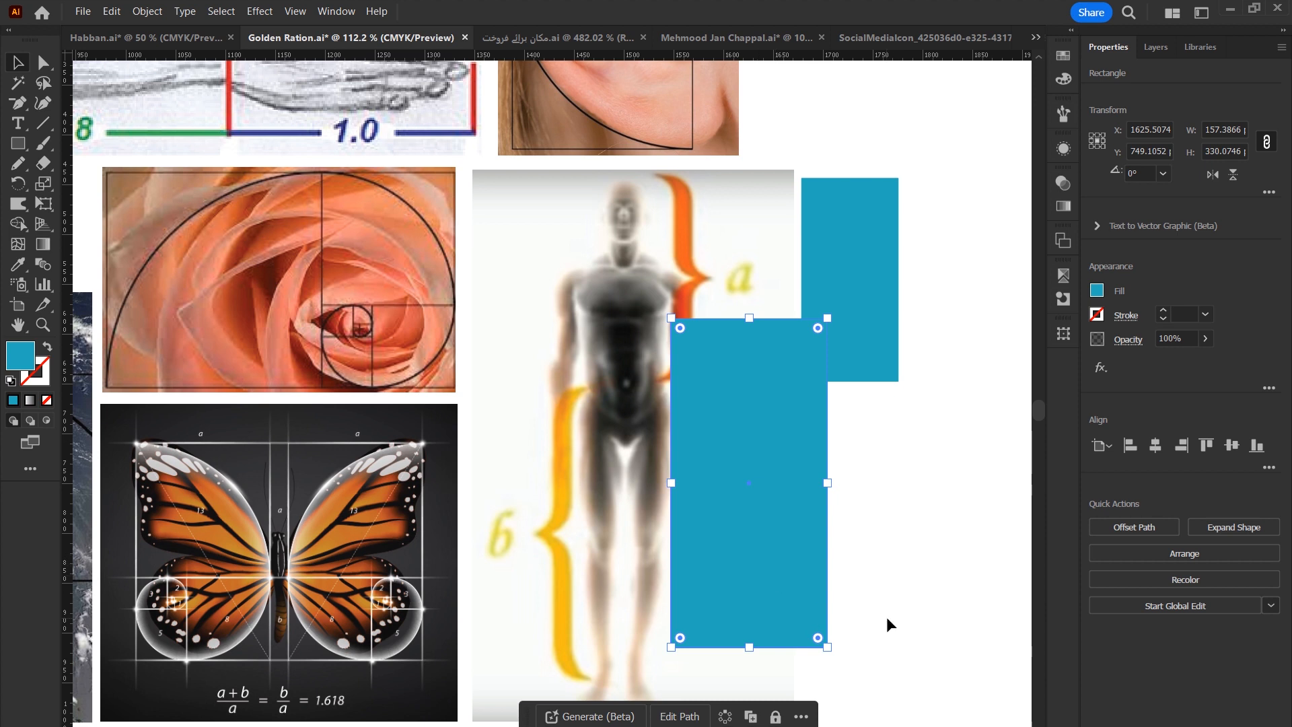
Move the enlarged rectangle slightly down over the figure's lower body.
scroll(879, 615, "down", 5)
left_click_drag(792, 463, 767, 515)
scroll(890, 269, "up", 4)
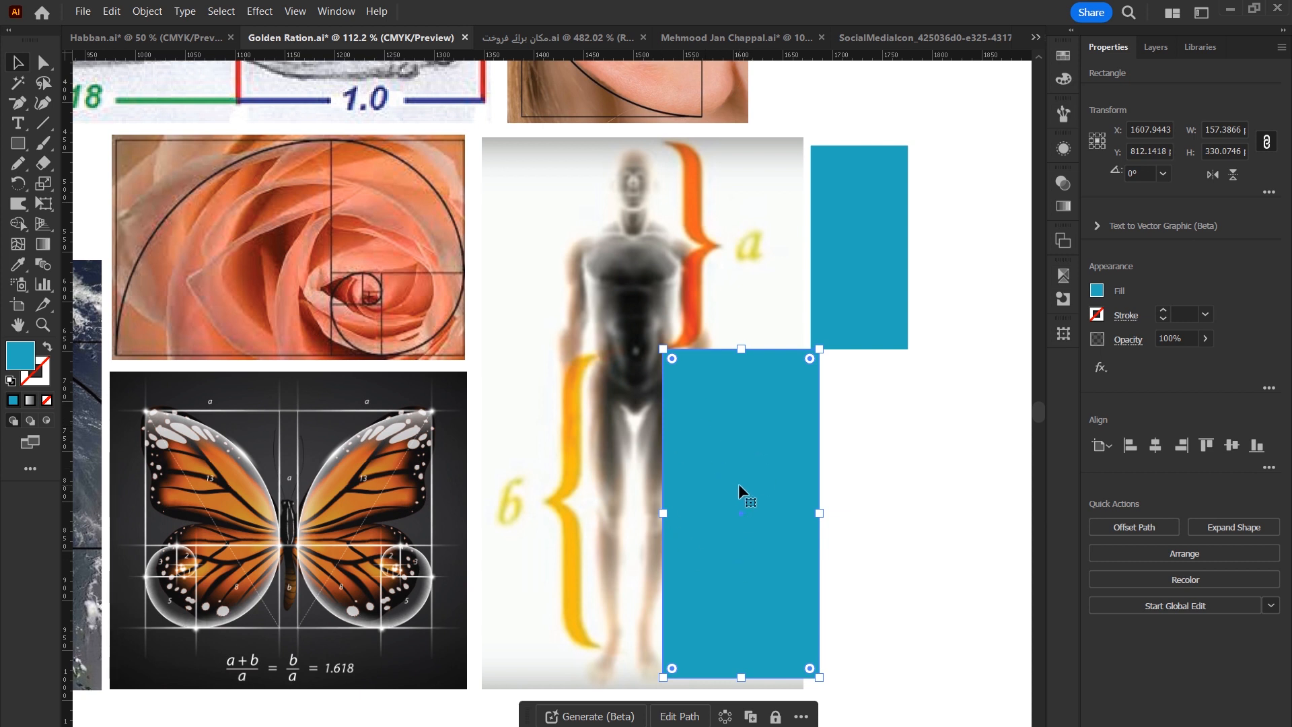
Move the enlarged rectangle beneath the original rectangle beside the figure for comparison.
left_click_drag(738, 485, 905, 495)
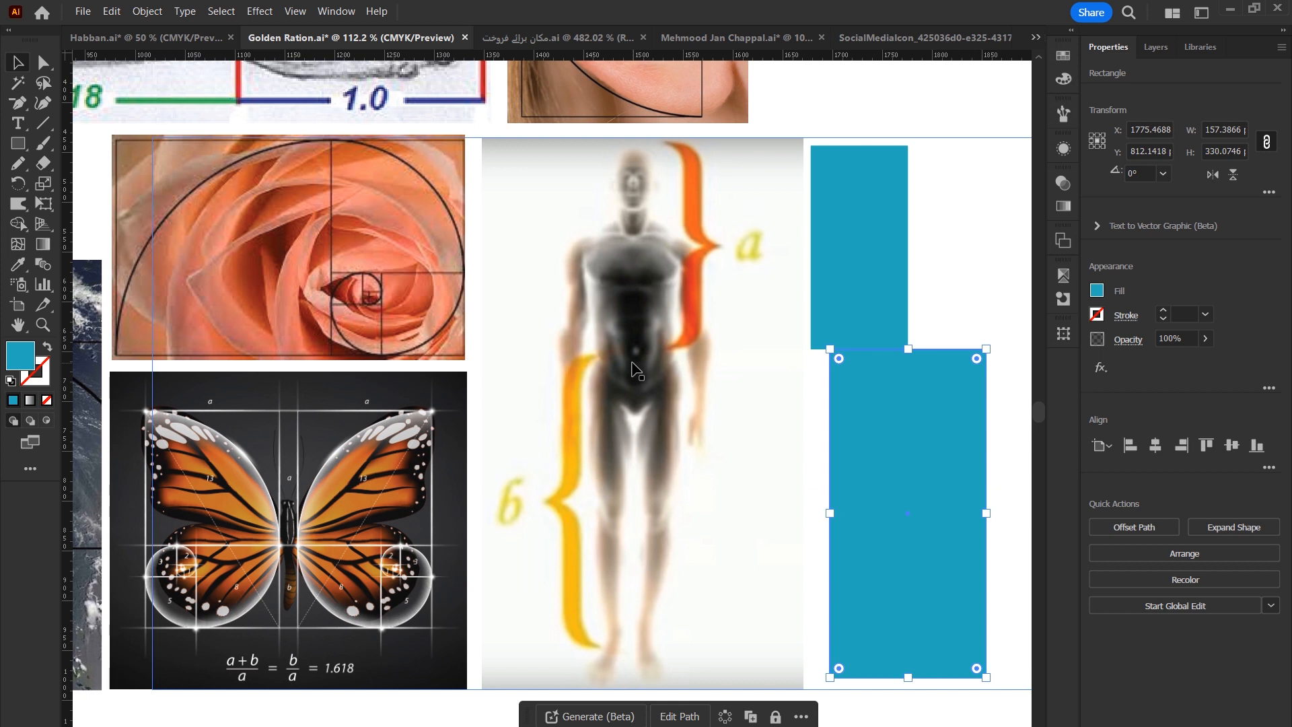
left_click_drag(883, 566, 819, 563)
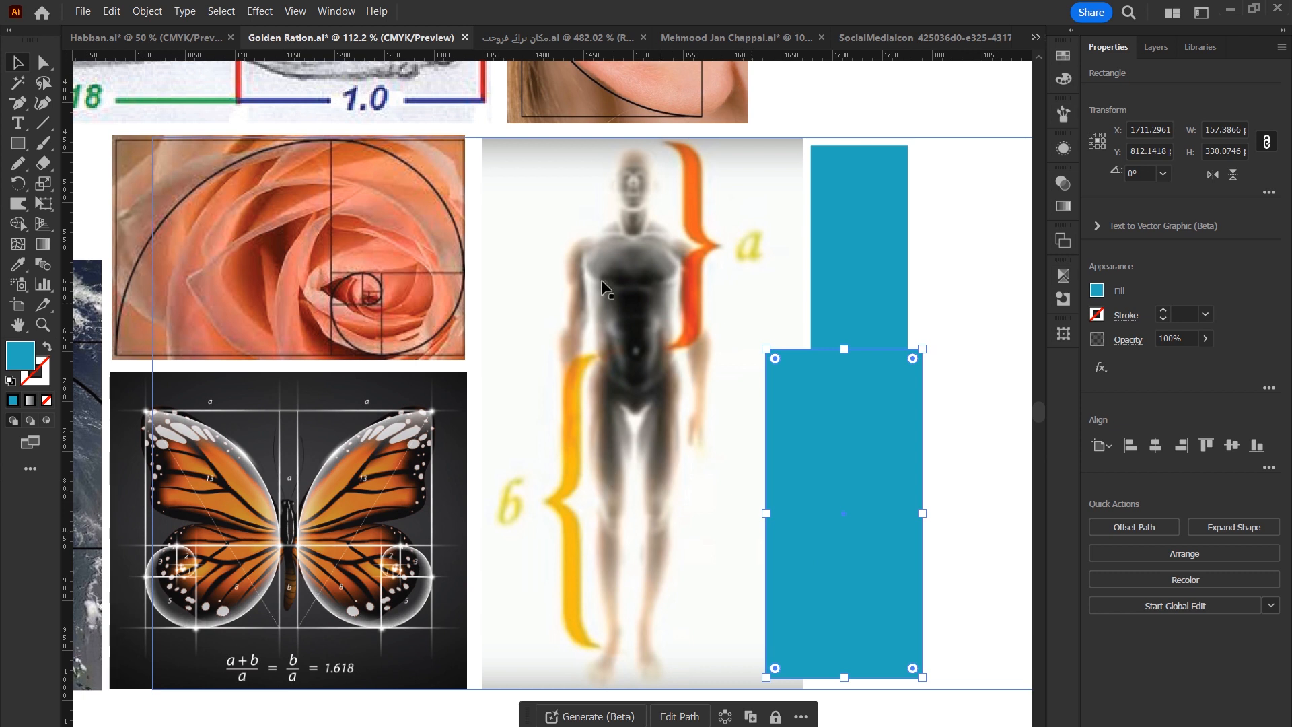
Pan and zoom across the artboard to review the golden ratio example images.
key("space")
left_click_drag(638, 318, 851, 691)
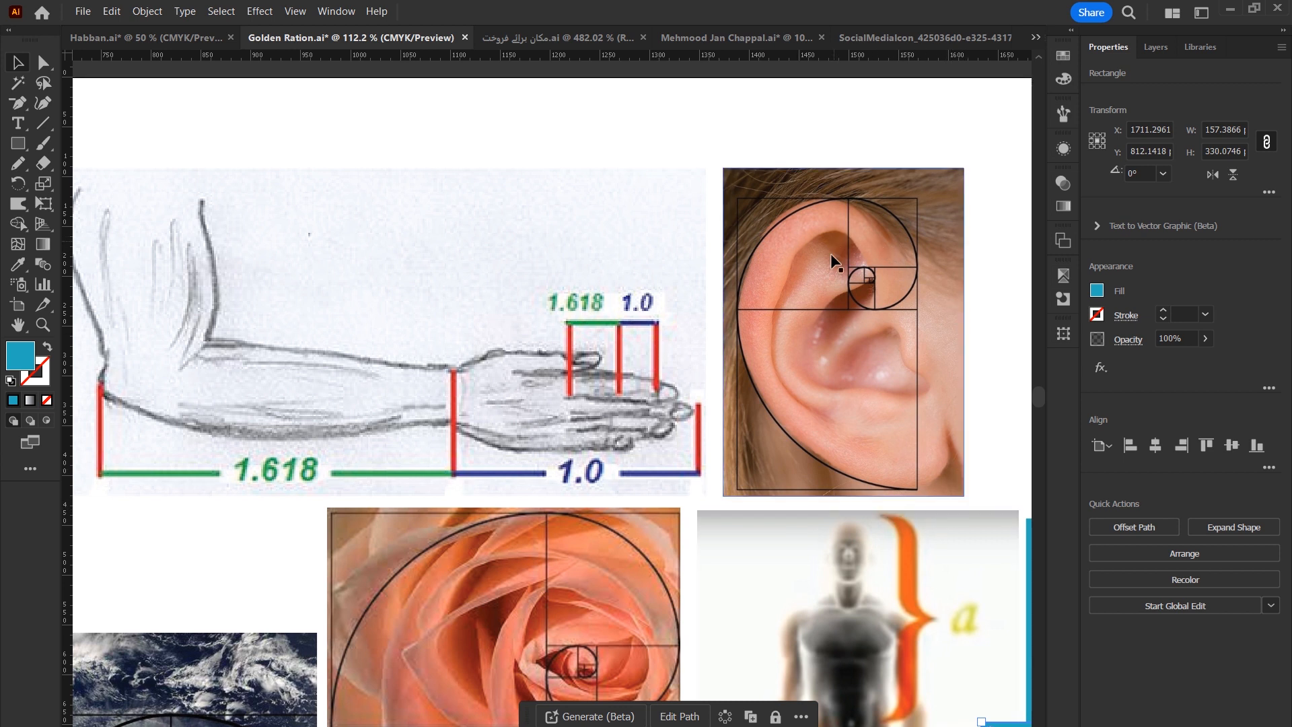
scroll(830, 253, "left", 3)
scroll(830, 253, "down", 1)
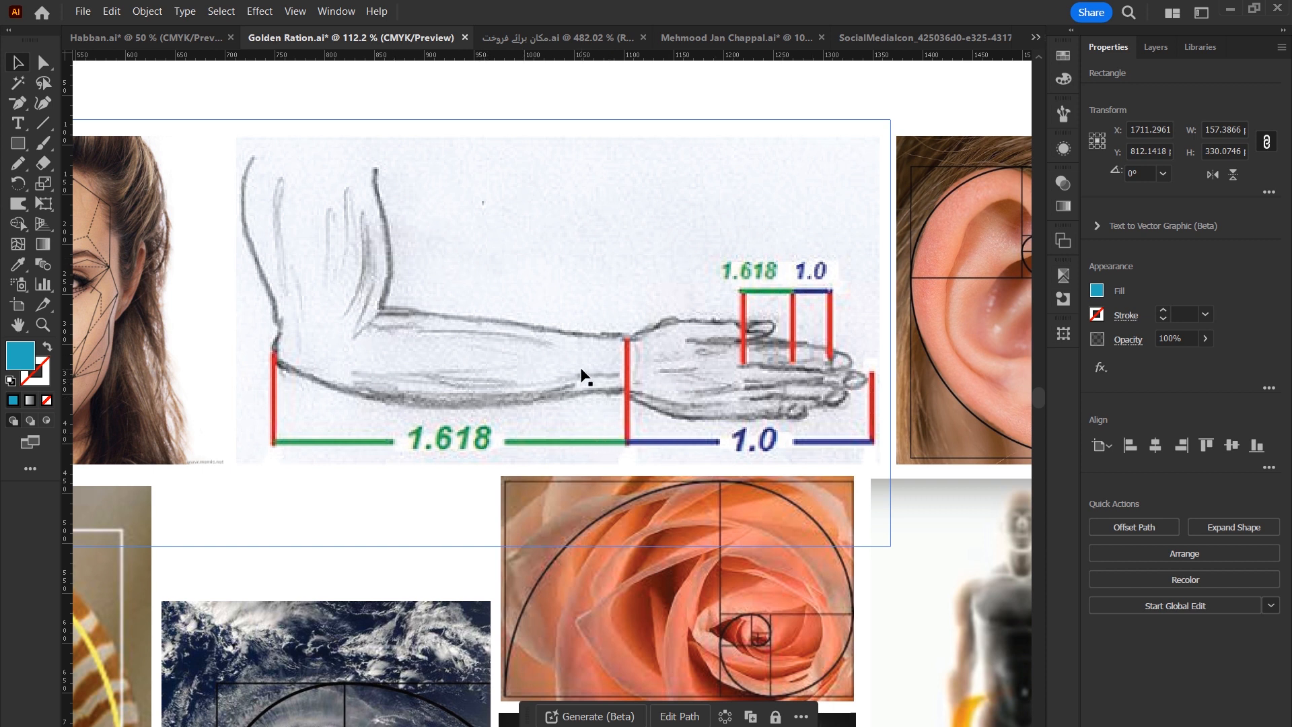
left_click_drag(331, 499, 790, 550)
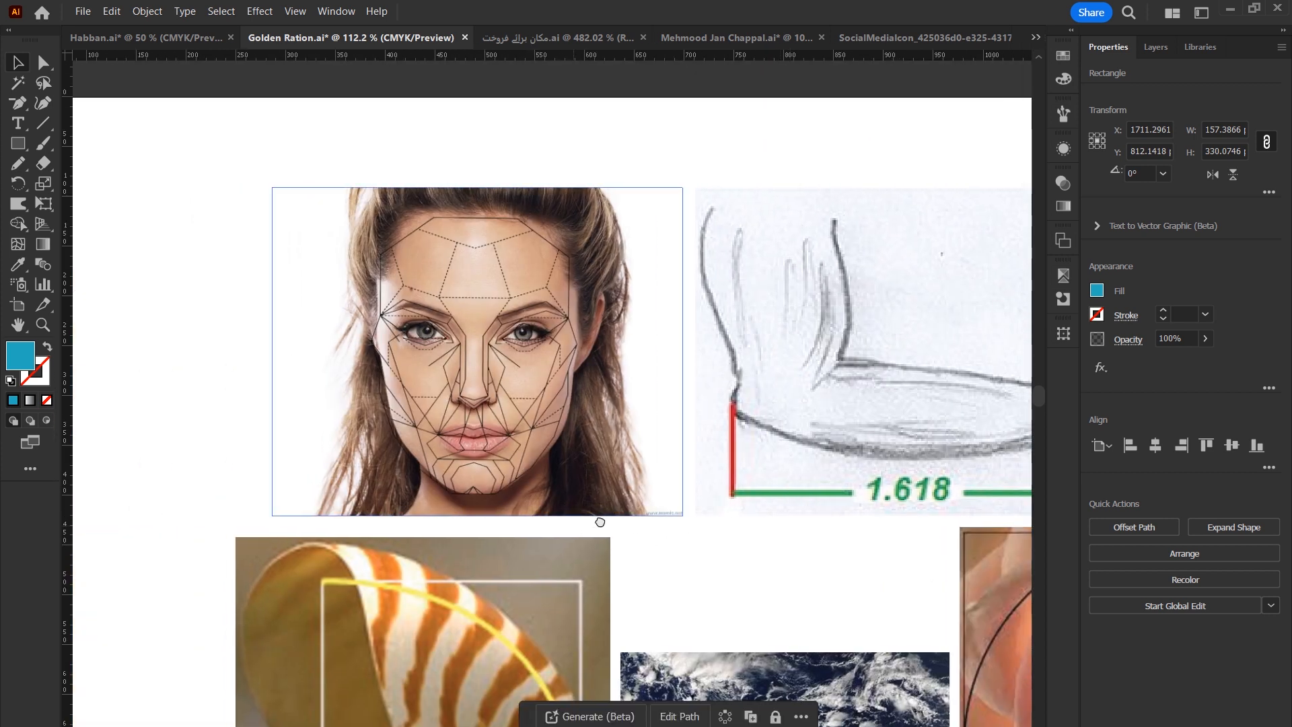
left_click_drag(573, 524, 732, 497)
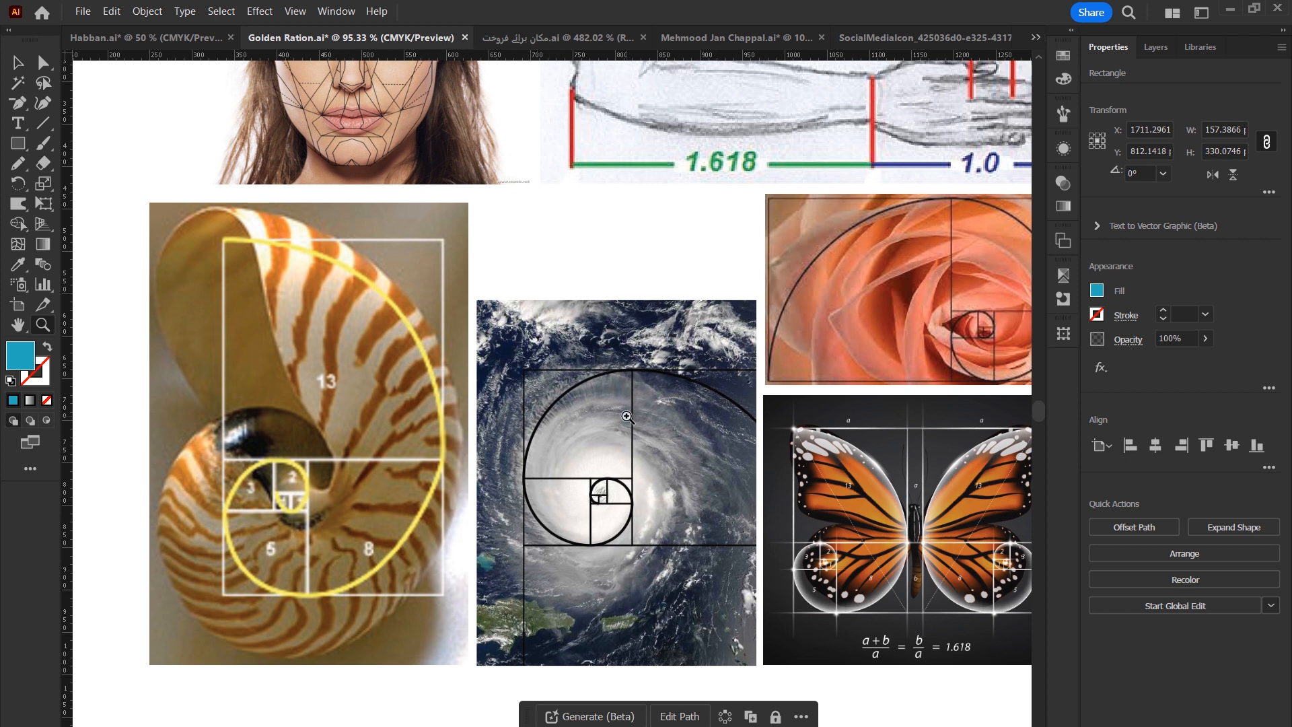
left_click_drag(627, 416, 441, 410)
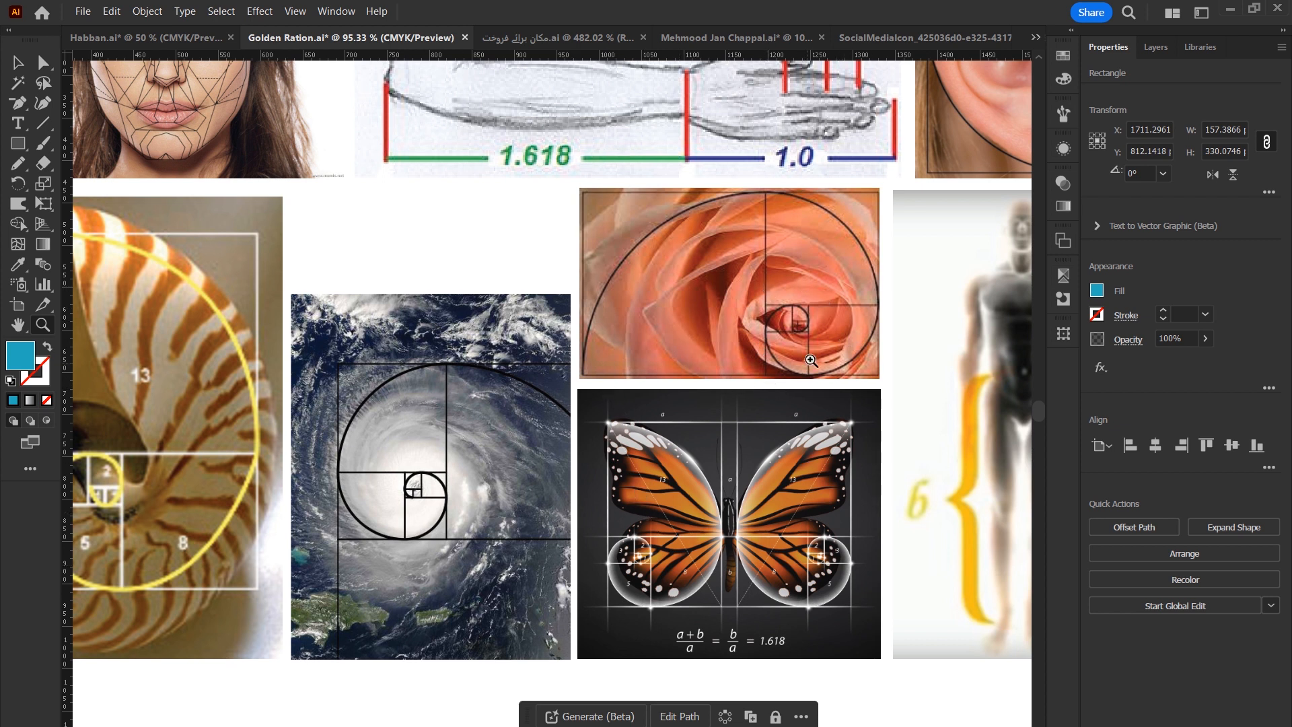
key("ctrl+0")
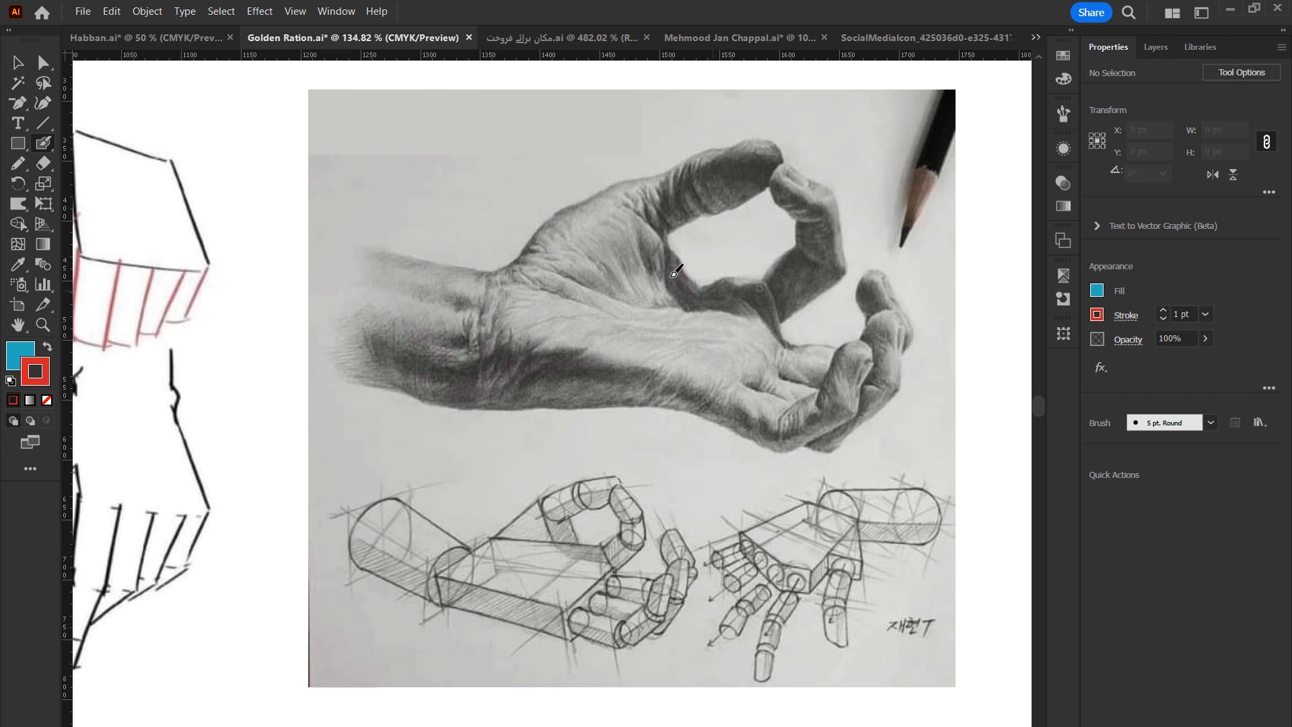
Trace simple box, oval and finger shapes over both hand sketches with red Paintbrush strokes.
mouse_move(573, 226)
left_mouse_down()
mouse_move(765, 301)
mouse_move(729, 410)
mouse_move(538, 394)
mouse_move(523, 330)
mouse_move(573, 224)
left_mouse_up()
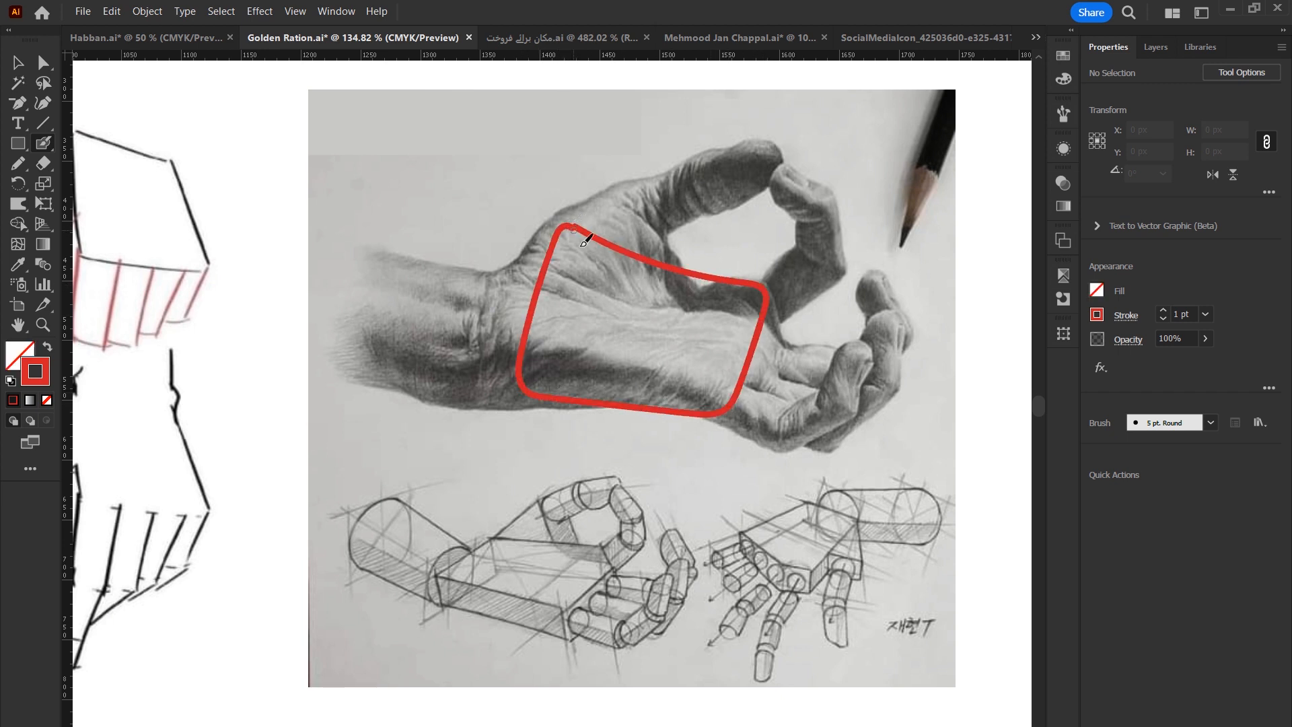
mouse_move(490, 537)
left_mouse_down()
mouse_move(638, 554)
mouse_move(565, 637)
mouse_move(435, 603)
mouse_move(488, 534)
left_mouse_up()
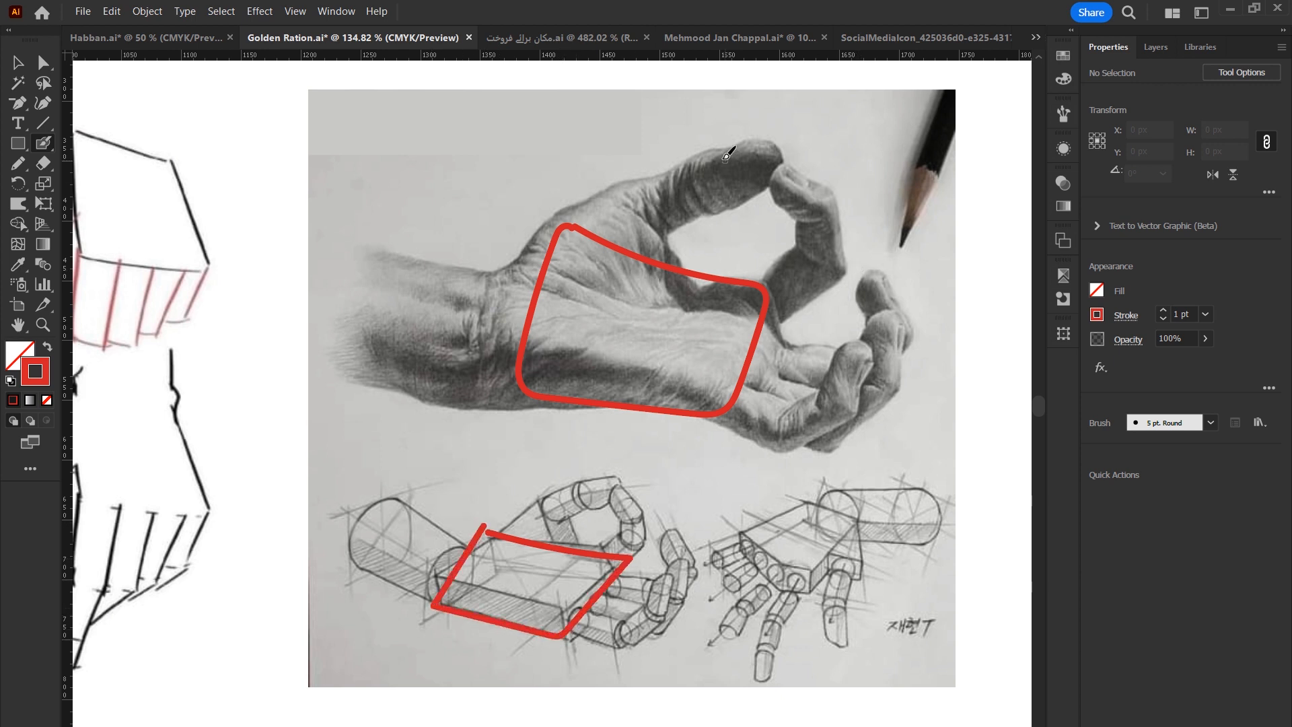
mouse_move(721, 147)
left_mouse_down()
mouse_move(779, 171)
mouse_move(748, 199)
mouse_move(722, 196)
mouse_move(706, 177)
mouse_move(716, 145)
left_mouse_up()
mouse_move(614, 198)
left_mouse_down()
mouse_move(725, 162)
mouse_move(745, 168)
mouse_move(716, 211)
mouse_move(639, 234)
mouse_move(616, 199)
left_mouse_up()
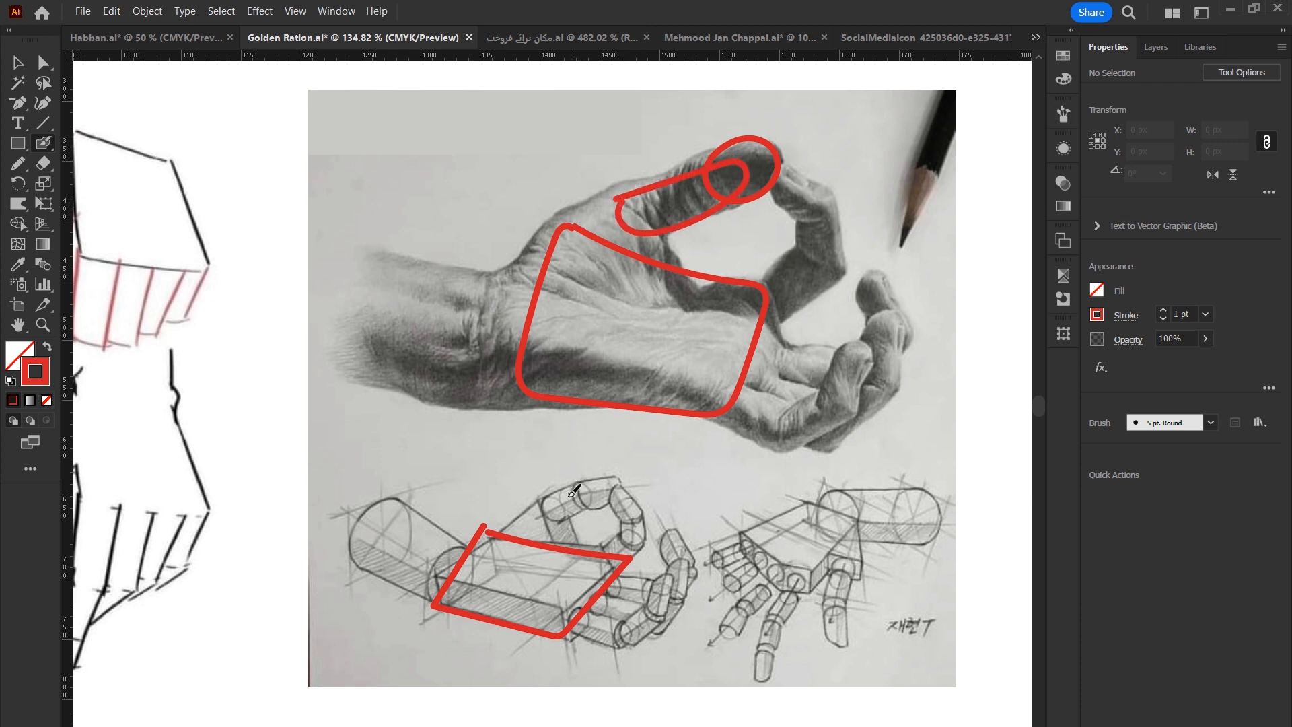
mouse_move(576, 482)
left_mouse_down()
mouse_move(555, 520)
mouse_move(597, 495)
mouse_move(589, 480)
mouse_move(641, 466)
mouse_move(628, 502)
mouse_move(588, 484)
left_mouse_up()
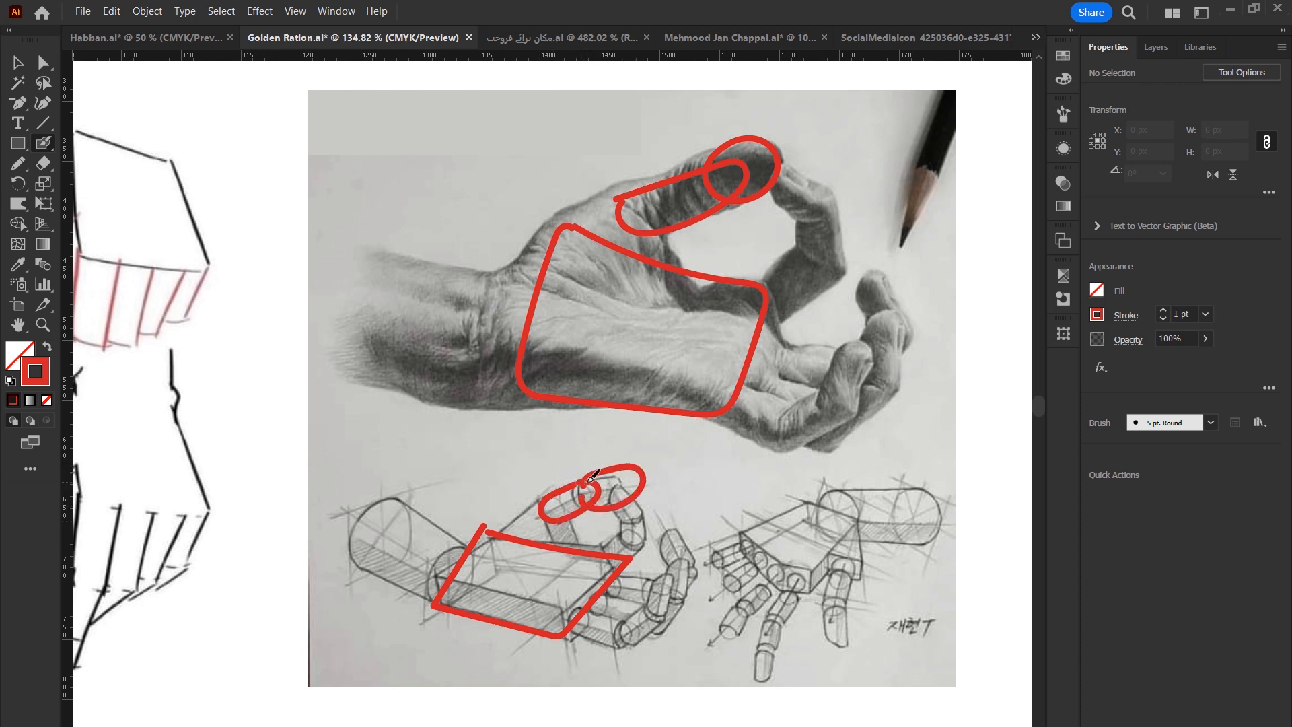
mouse_move(782, 168)
left_mouse_down()
mouse_move(798, 222)
mouse_move(825, 195)
mouse_move(807, 184)
mouse_move(803, 269)
mouse_move(832, 228)
mouse_move(836, 209)
mouse_move(820, 206)
mouse_move(802, 226)
mouse_move(831, 269)
mouse_move(840, 241)
mouse_move(831, 210)
mouse_move(768, 268)
mouse_move(778, 308)
mouse_move(852, 264)
left_mouse_up()
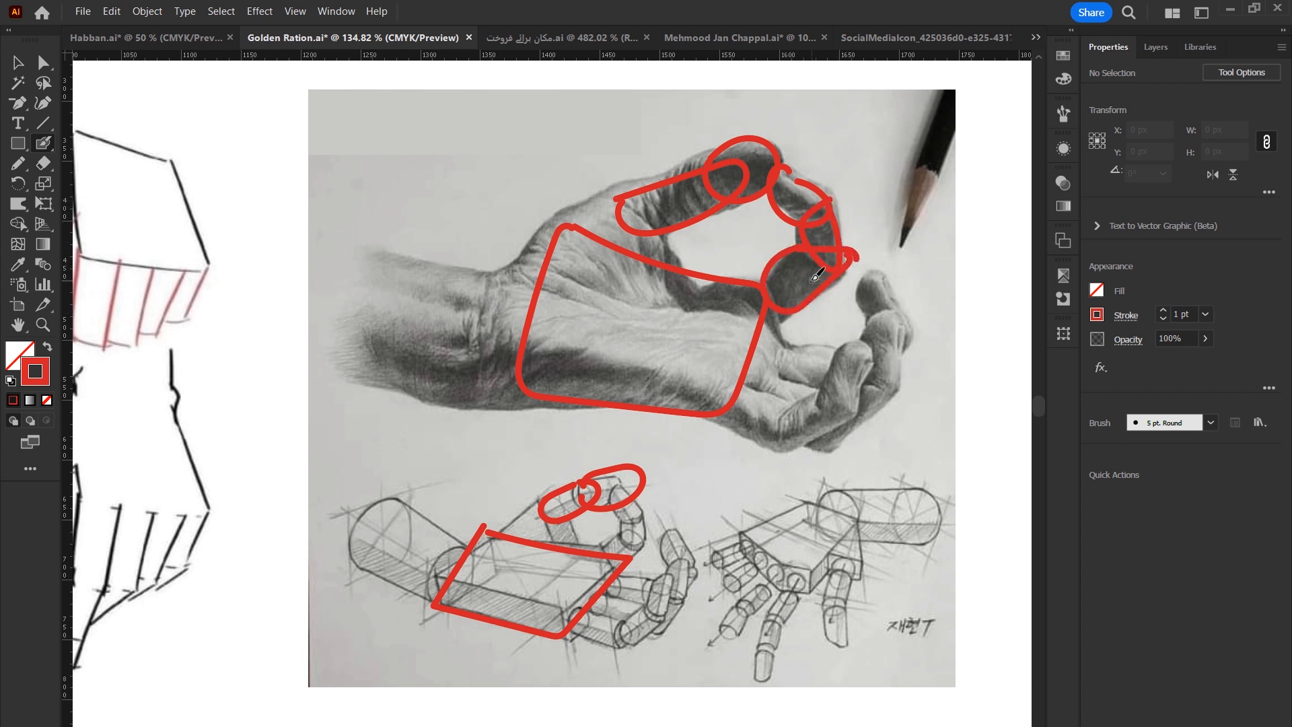
mouse_move(769, 340)
left_mouse_down()
mouse_move(781, 353)
mouse_move(771, 391)
left_mouse_up()
mouse_move(601, 570)
left_mouse_down()
mouse_move(659, 584)
mouse_move(647, 598)
mouse_move(598, 582)
mouse_move(588, 595)
mouse_move(627, 605)
mouse_move(628, 619)
mouse_move(584, 611)
mouse_move(580, 640)
mouse_move(626, 620)
left_mouse_up()
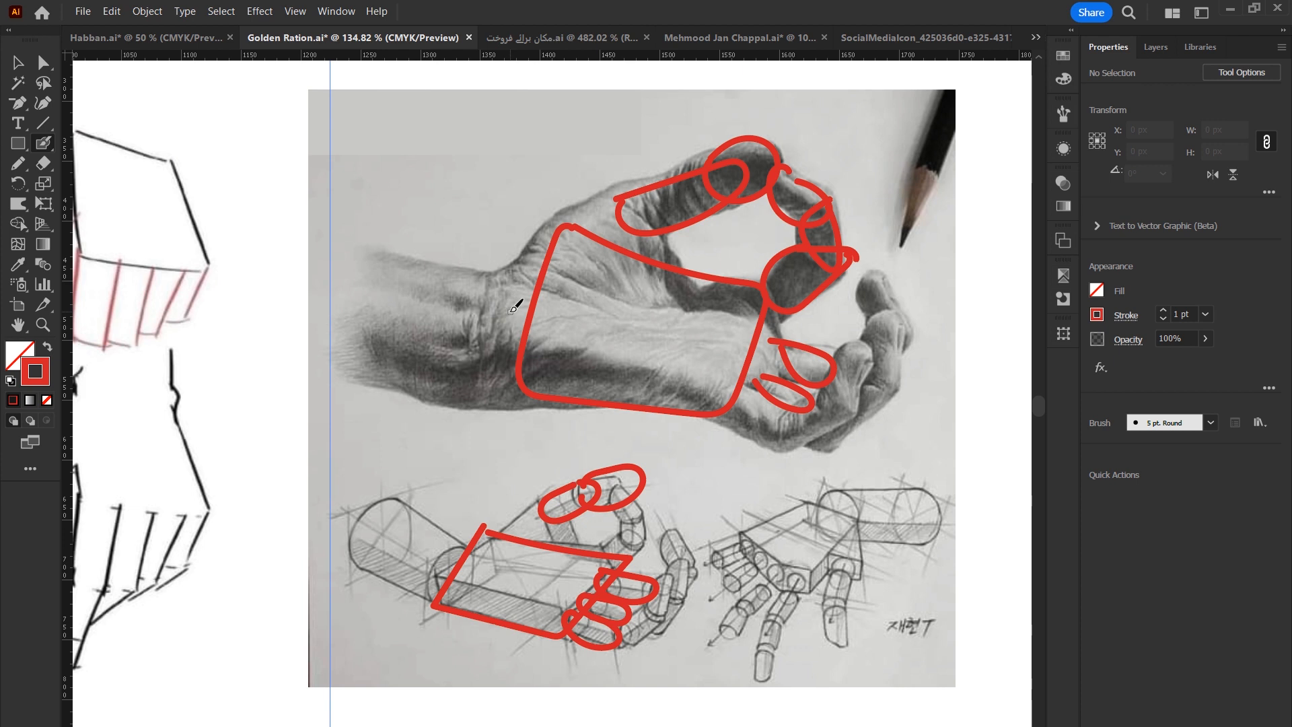
mouse_move(353, 528)
left_mouse_down()
mouse_move(372, 500)
mouse_move(403, 504)
mouse_move(406, 550)
mouse_move(353, 555)
left_mouse_up()
mouse_move(461, 551)
left_mouse_down()
mouse_move(428, 595)
mouse_move(459, 553)
left_mouse_up()
left_click_drag(385, 500, 474, 544)
left_click_drag(345, 556, 466, 598)
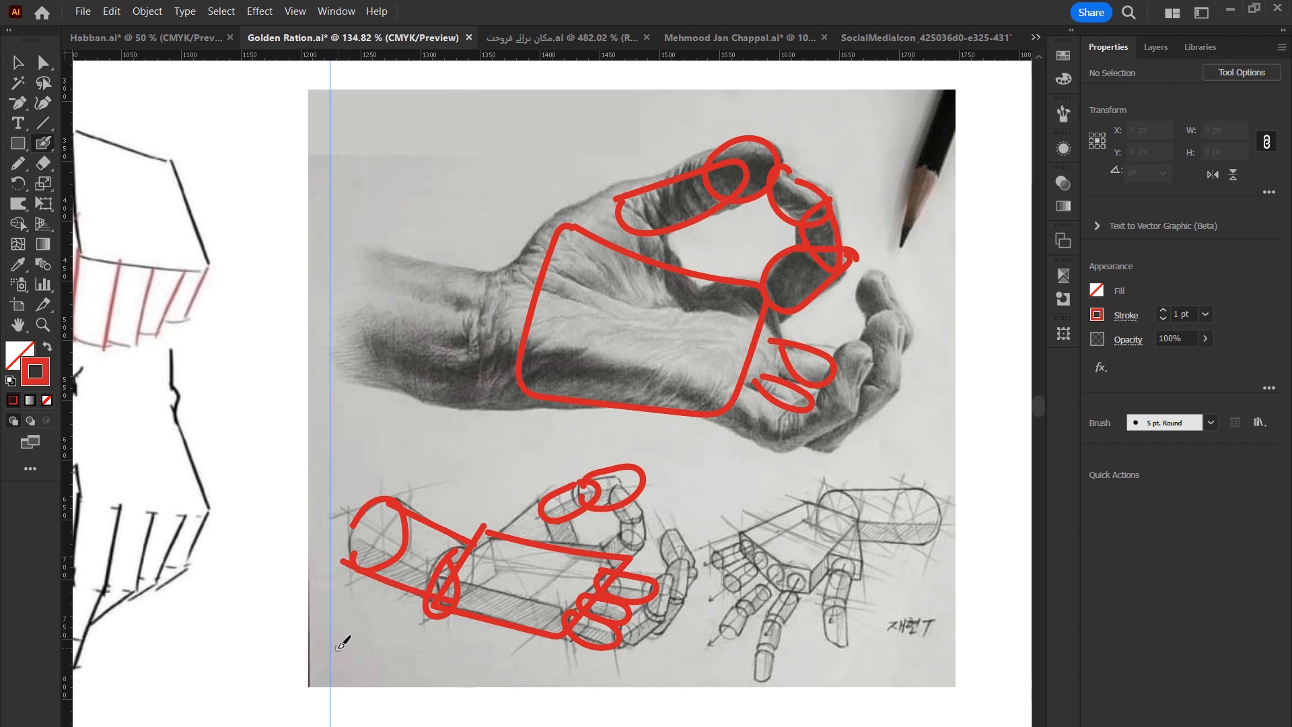
mouse_move(486, 533)
left_mouse_down()
mouse_move(587, 489)
mouse_move(563, 531)
mouse_move(618, 567)
left_mouse_up()
mouse_move(625, 483)
left_mouse_down()
mouse_move(639, 529)
mouse_move(636, 491)
left_mouse_up()
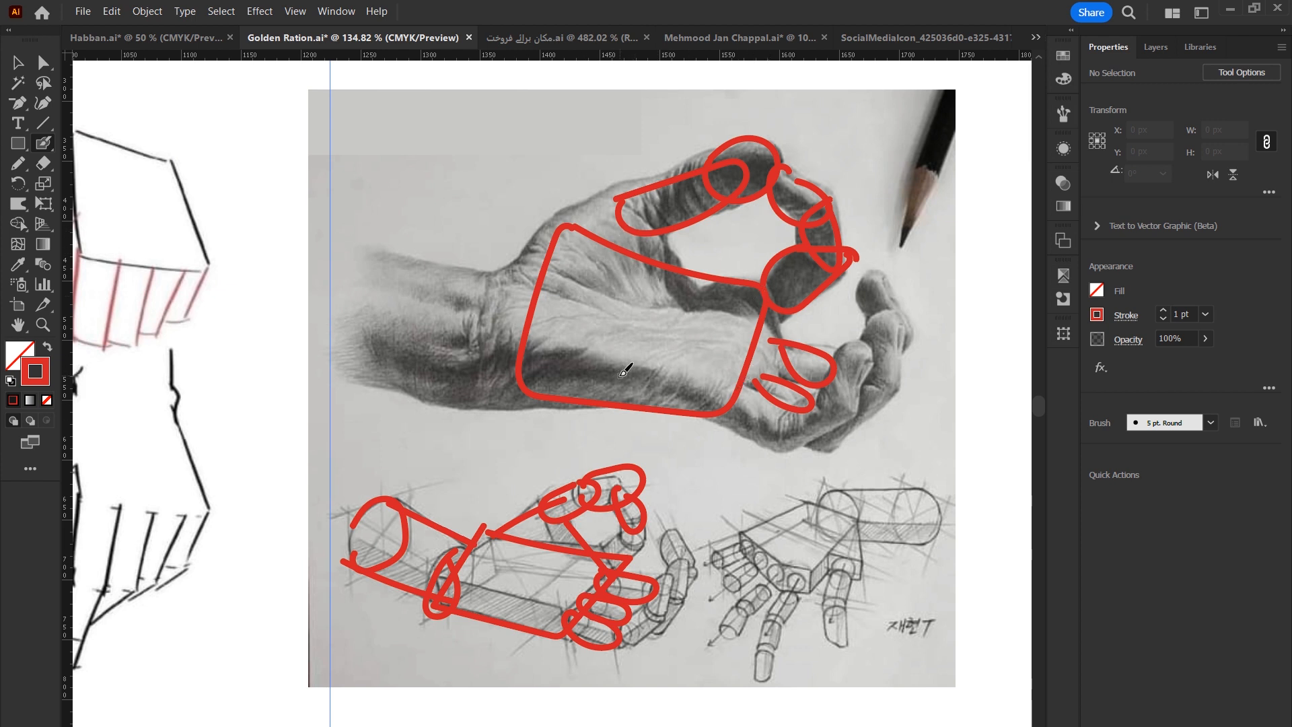
Trace ovals and leg shapes over the dog construction sketches with red Paintbrush strokes.
key("space")
left_click_drag(388, 574, 775, 564)
left_click_drag(137, 609, 890, 605)
left_click_drag(749, 604, 739, 625)
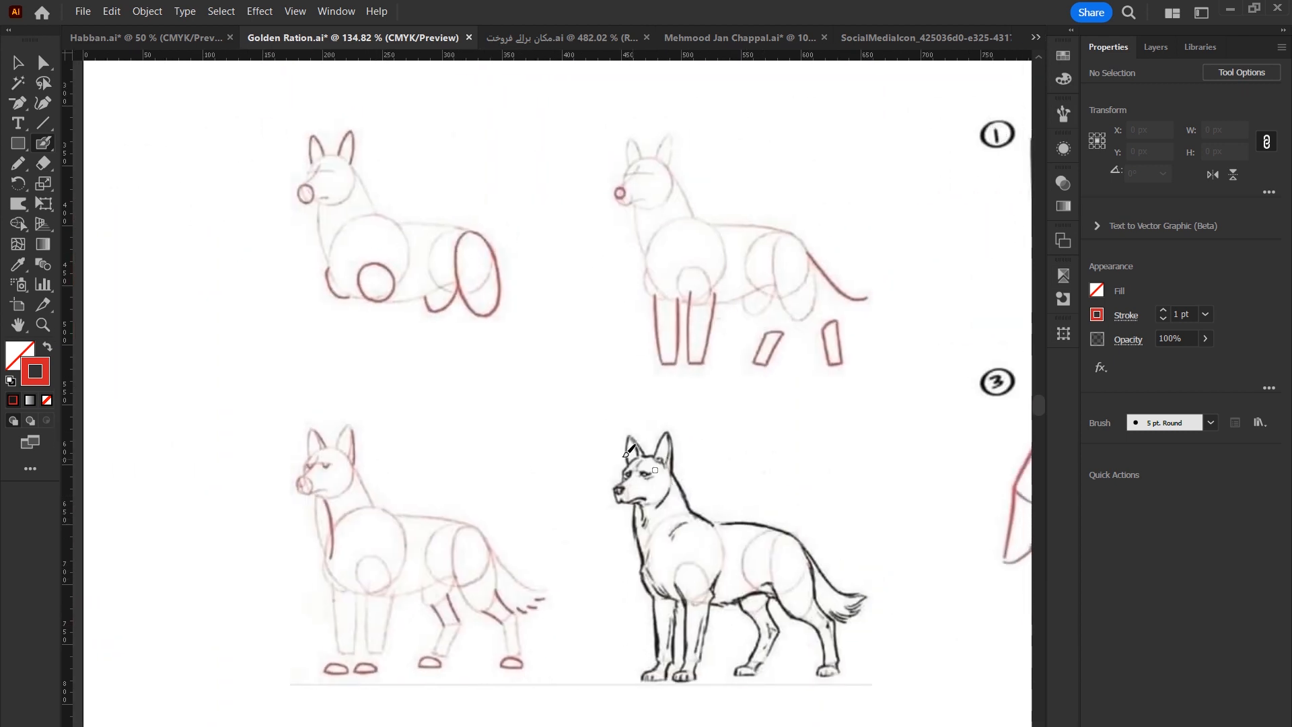
mouse_move(304, 168)
left_mouse_down()
mouse_move(348, 170)
mouse_move(341, 187)
mouse_move(307, 187)
left_mouse_up()
mouse_move(331, 237)
left_mouse_down()
mouse_move(390, 223)
mouse_move(354, 288)
left_mouse_up()
mouse_move(482, 238)
left_mouse_down()
mouse_move(438, 257)
mouse_move(467, 288)
left_mouse_up()
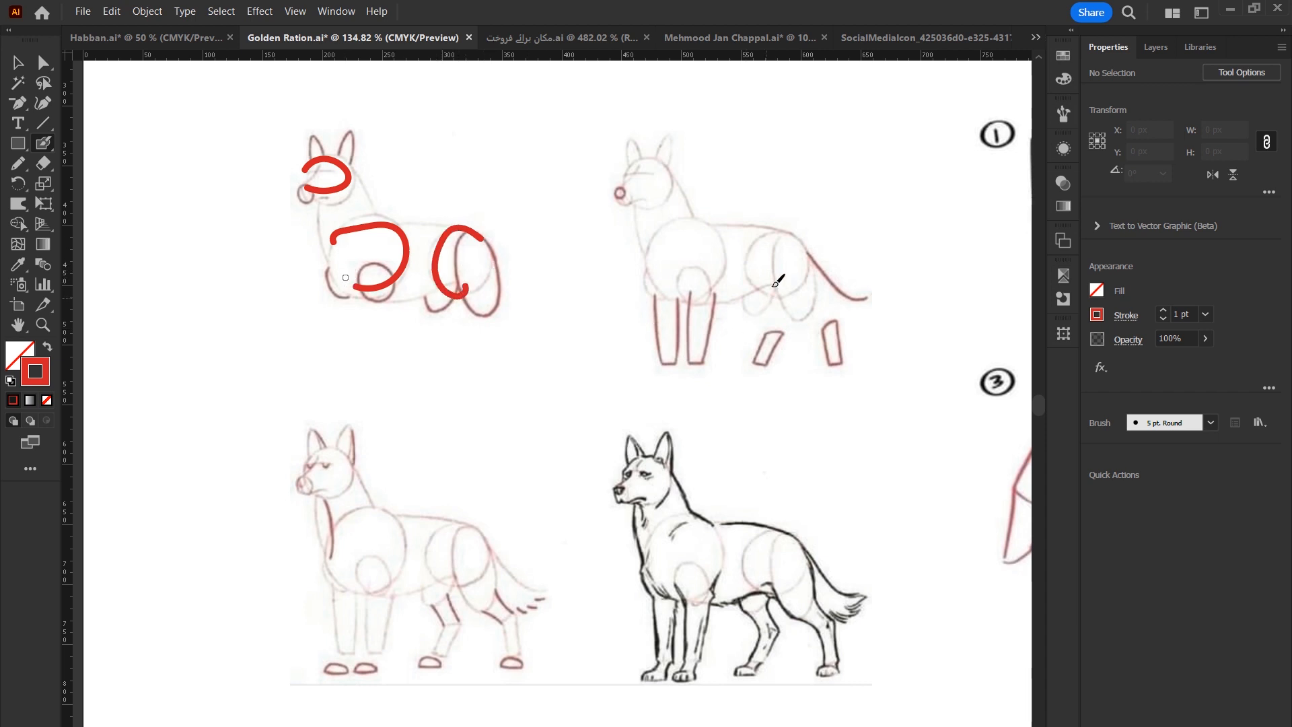
mouse_move(788, 232)
left_mouse_down()
mouse_move(773, 269)
mouse_move(798, 239)
mouse_move(761, 316)
mouse_move(762, 271)
left_mouse_up()
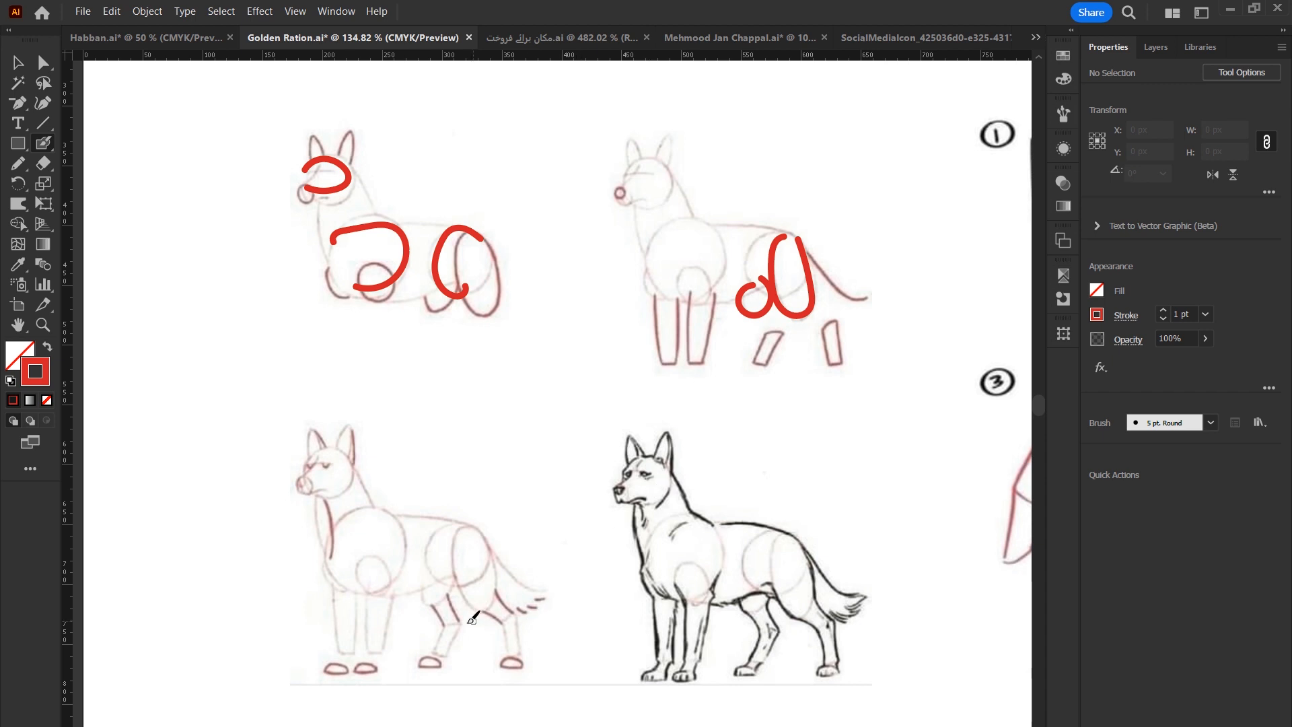
left_click_drag(431, 605, 442, 621)
mouse_move(446, 588)
left_mouse_down()
mouse_move(459, 617)
mouse_move(513, 632)
left_mouse_up()
mouse_move(497, 584)
left_mouse_down()
mouse_move(525, 621)
mouse_move(508, 667)
left_mouse_up()
left_click_drag(455, 625, 437, 669)
mouse_move(393, 594)
left_mouse_down()
mouse_move(381, 672)
mouse_move(374, 645)
left_mouse_up()
mouse_move(352, 596)
left_mouse_down()
mouse_move(355, 646)
mouse_move(338, 645)
left_mouse_up()
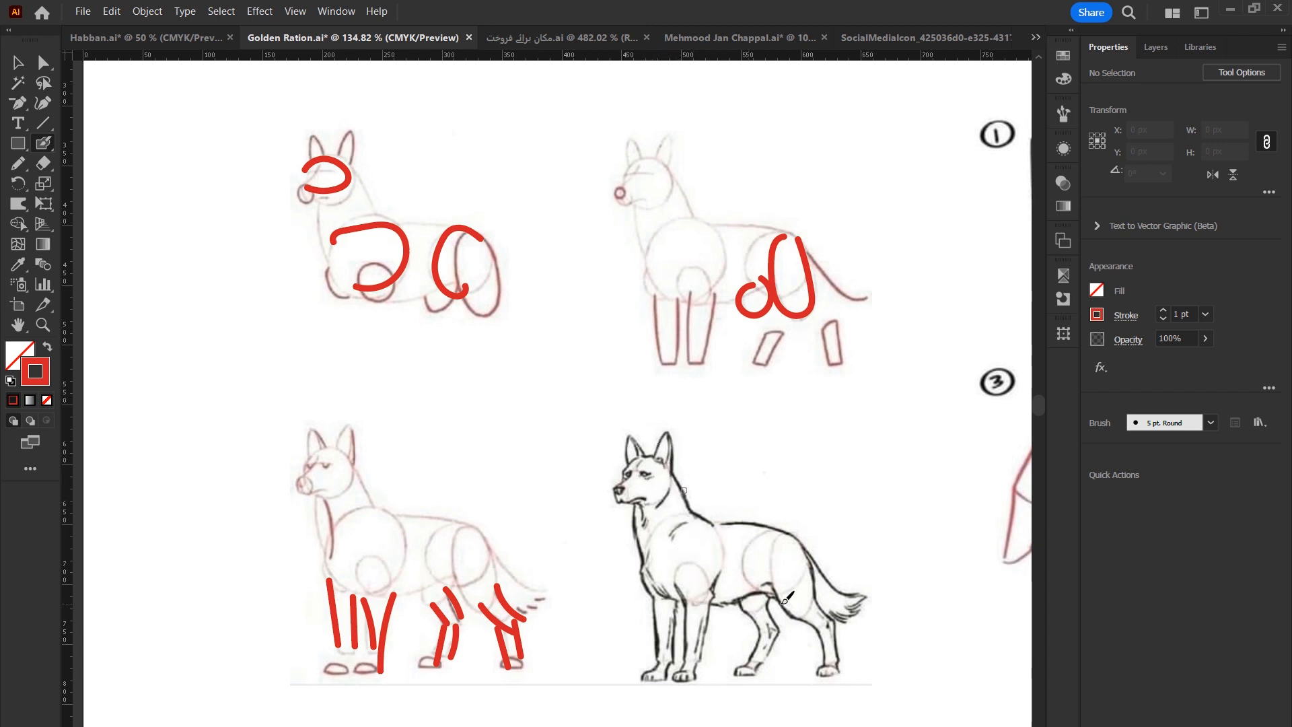
key("ctrl+minus")
key("ctrl+minus")
key("ctrl+minus")
key("ctrl+minus")
key("z")
left_click_drag(623, 359, 696, 403)
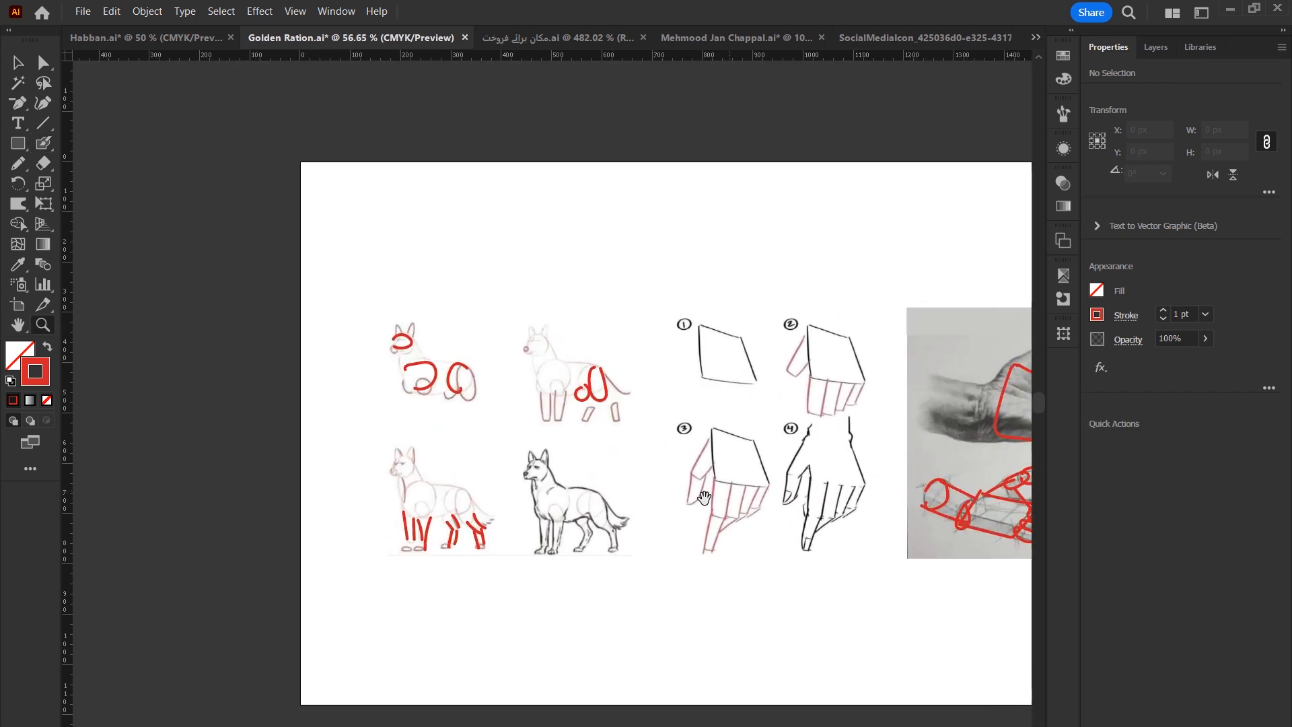
left_click_drag(764, 502, 655, 531)
key("v")
left_click_drag(714, 484, 637, 486)
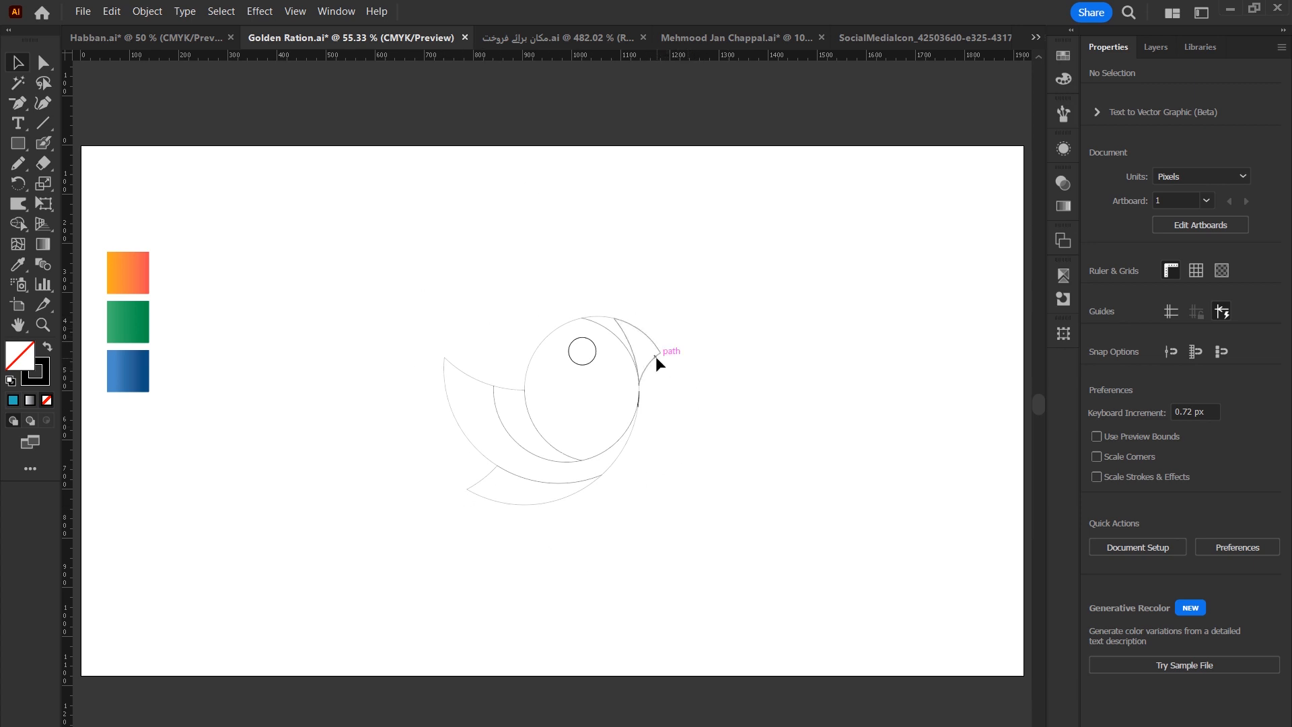
left_click_drag(824, 252, 361, 605)
left_click(826, 454)
Draw a 1 in circle beside the bird drawing and create a 2 in concentric copy of it.
key("l")
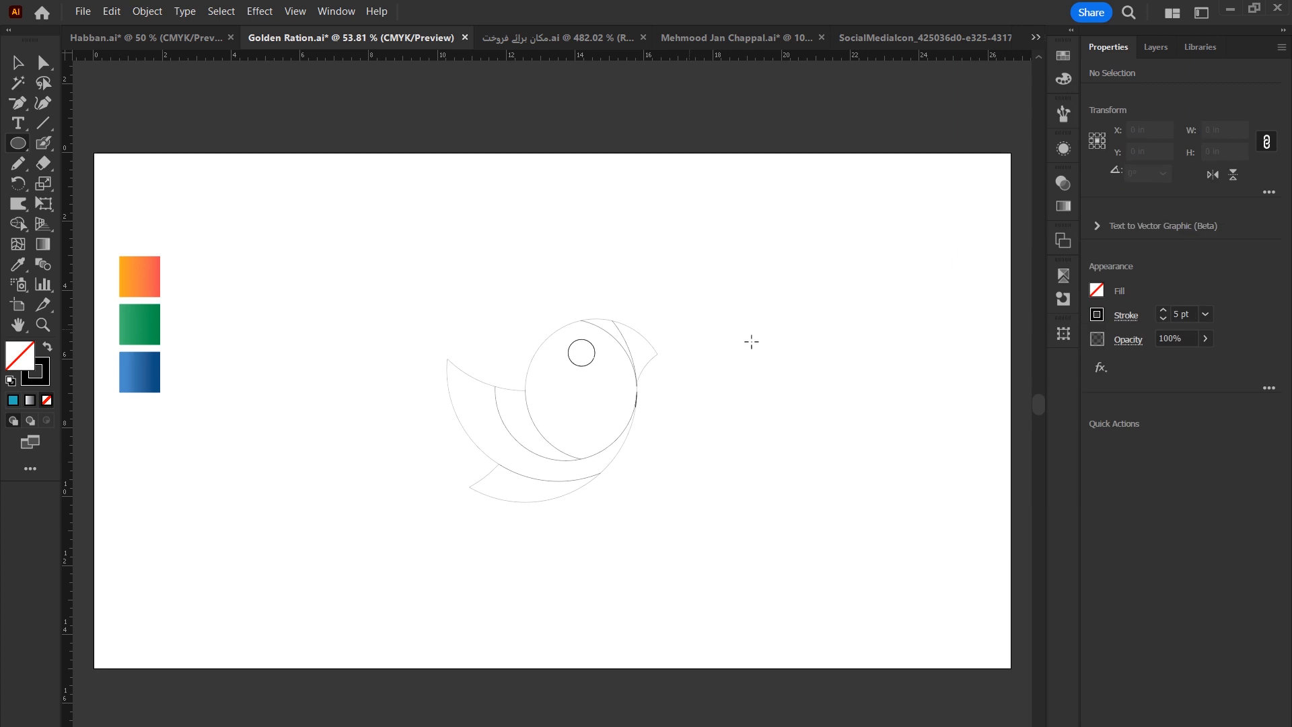
left_click(783, 516)
type("1")
key("Tab")
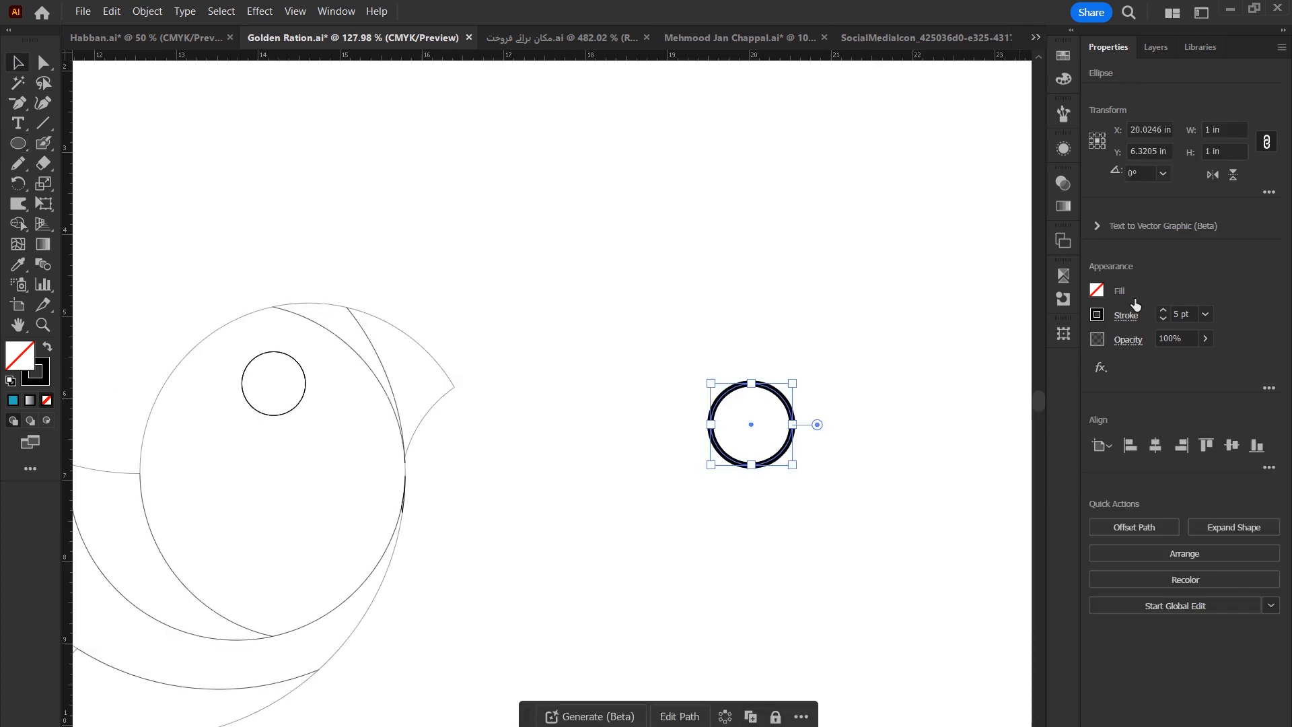
left_click(1219, 129)
type("2")
key("alt+Return")
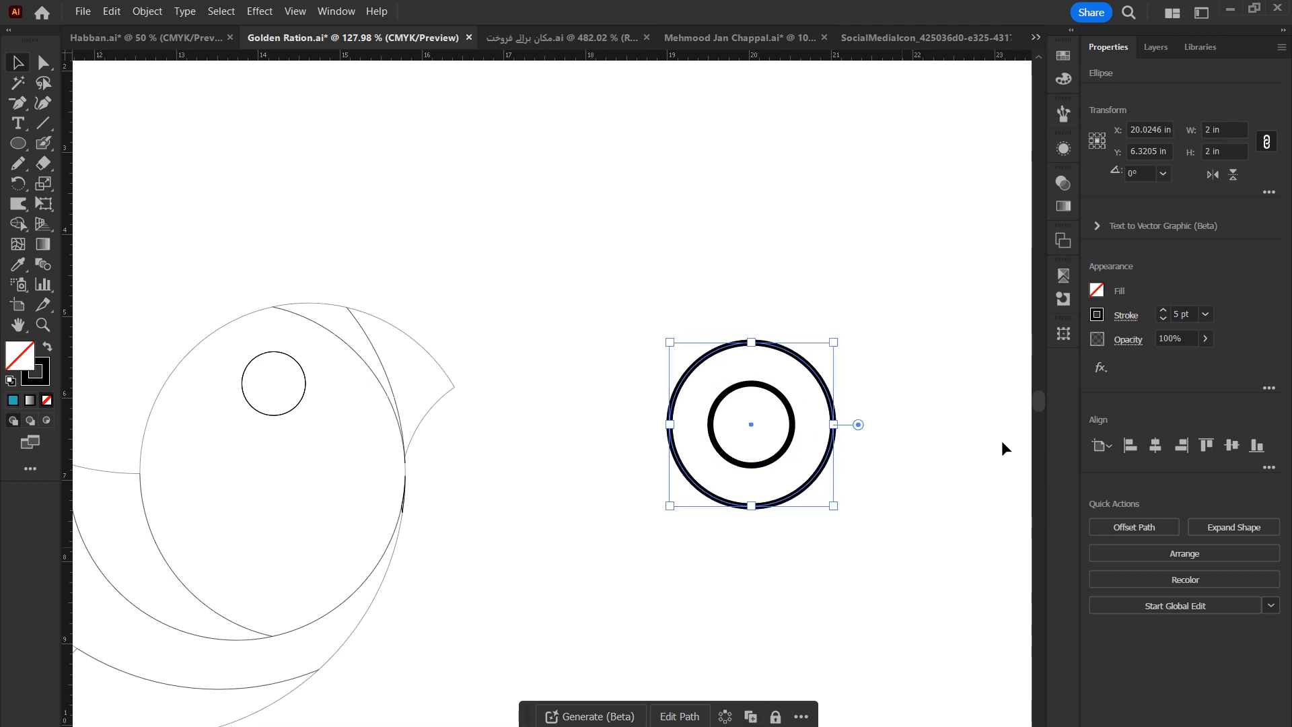
Add further concentric circle copies at 3 in, 5 in and 8 in widths.
left_click(1211, 129)
type("3")
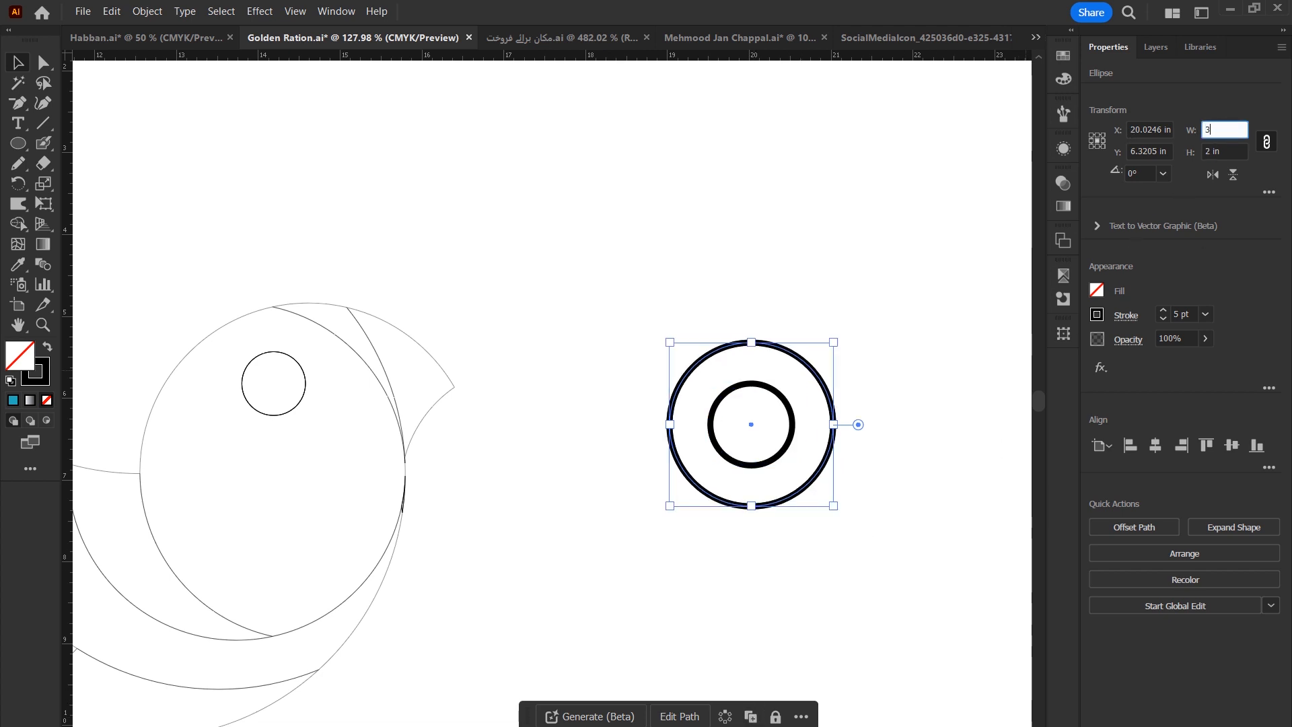
key("alt+Return")
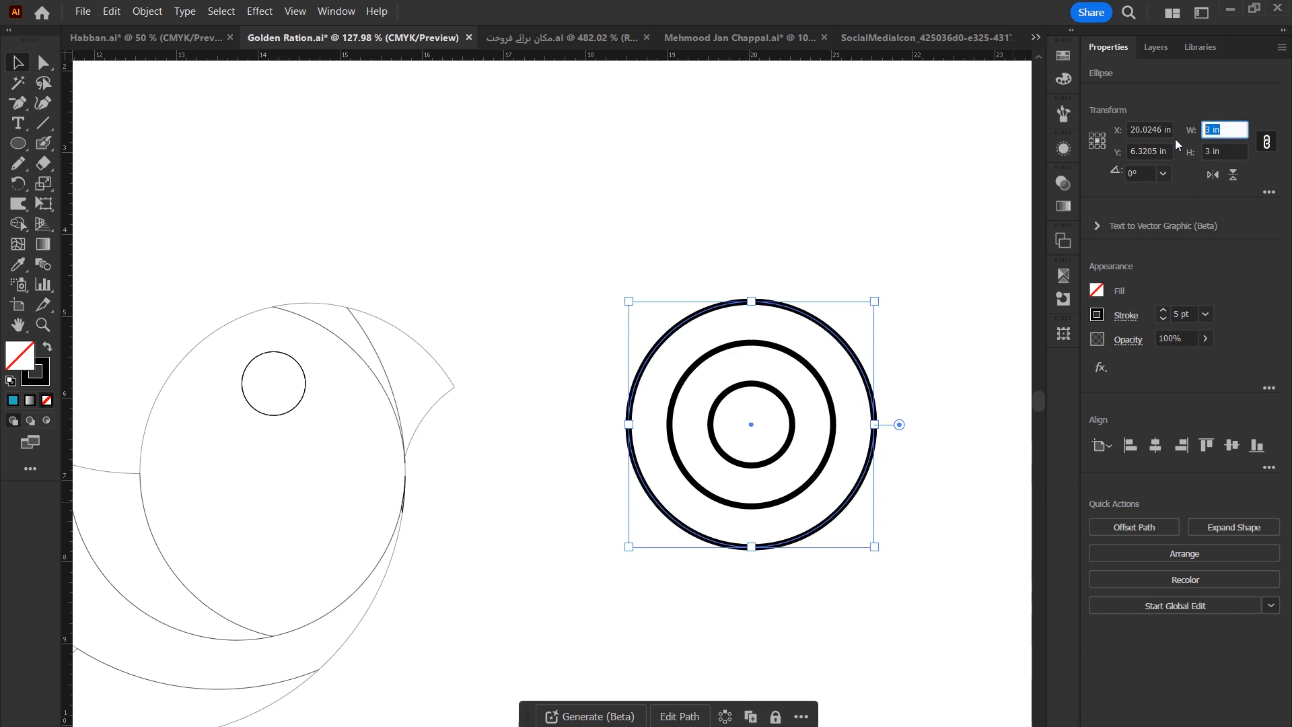
type("5")
key("alt+Return")
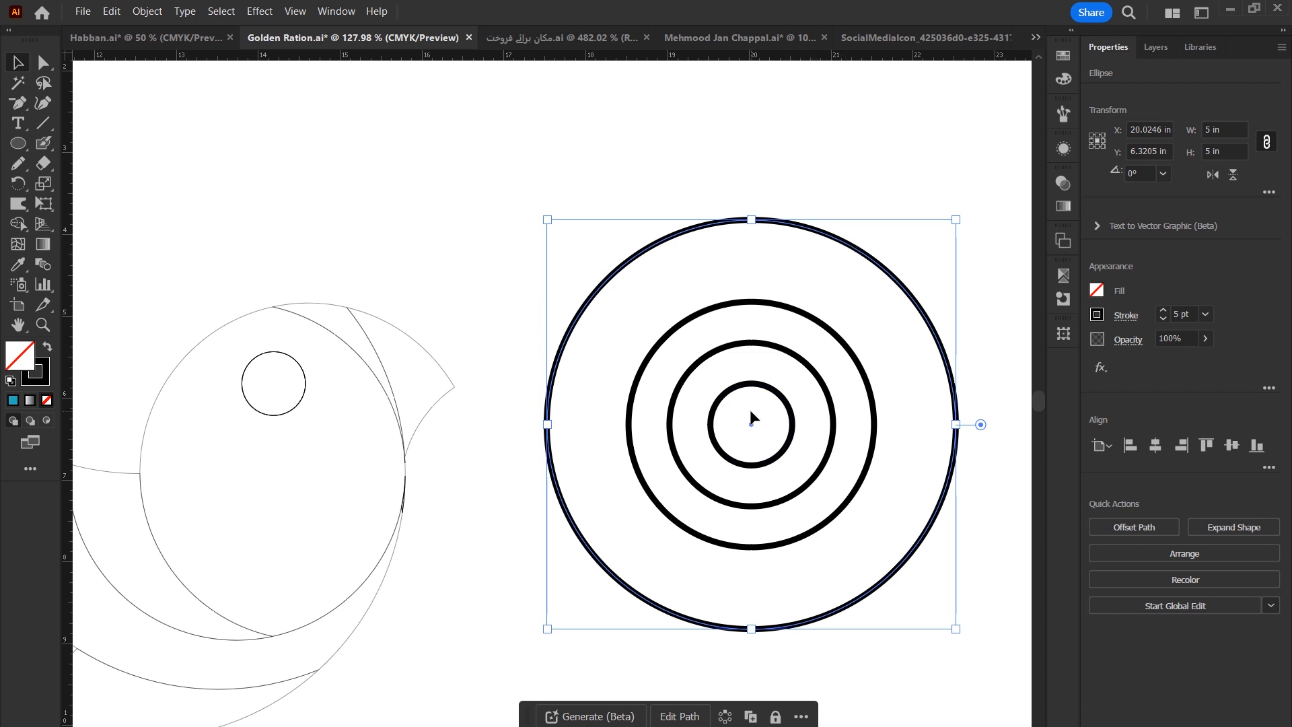
left_click(1223, 130)
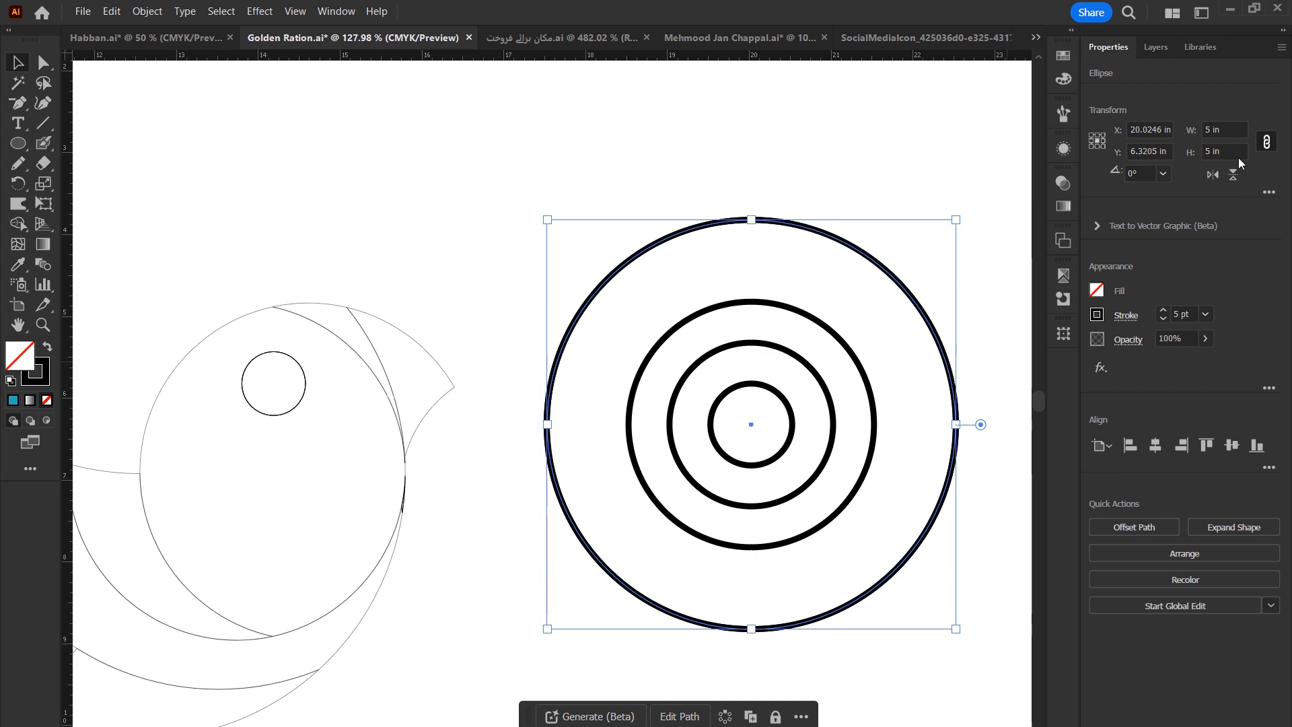
type("8")
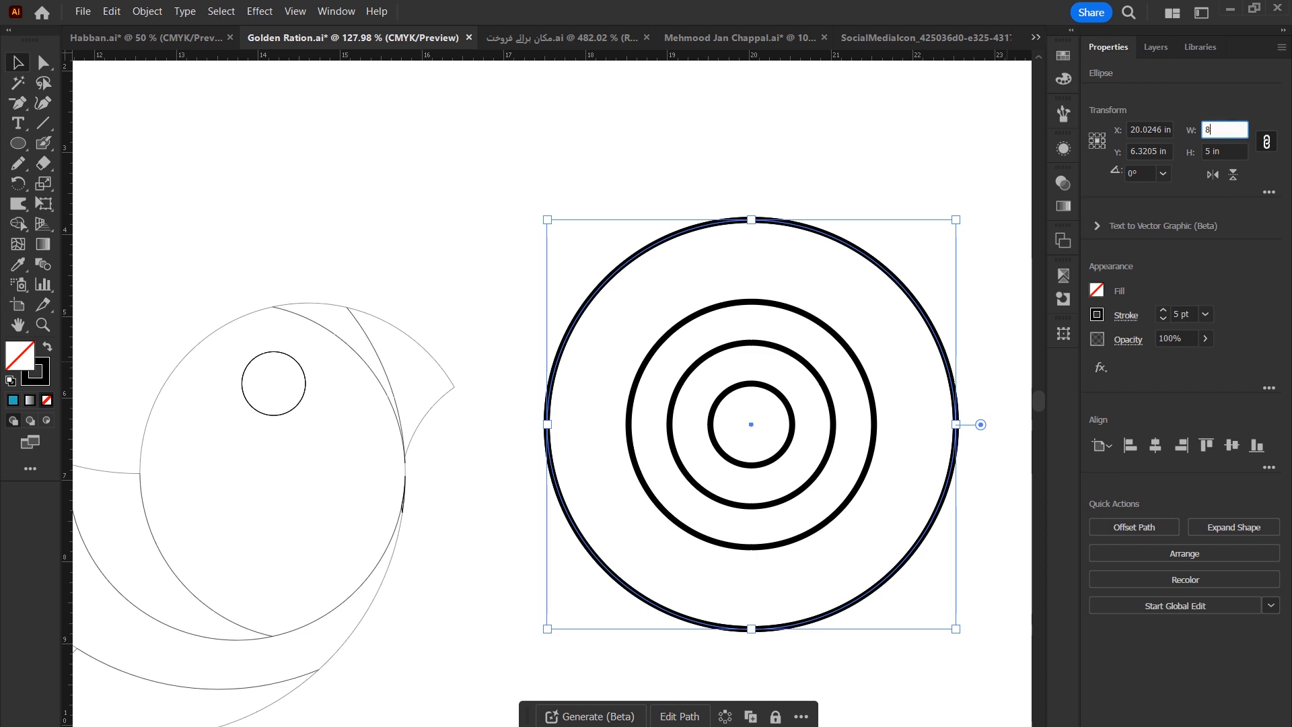
key("Return")
Select all the concentric circles, move them onto the bird and scale them down to fit it.
left_click_drag(629, 199, 995, 607)
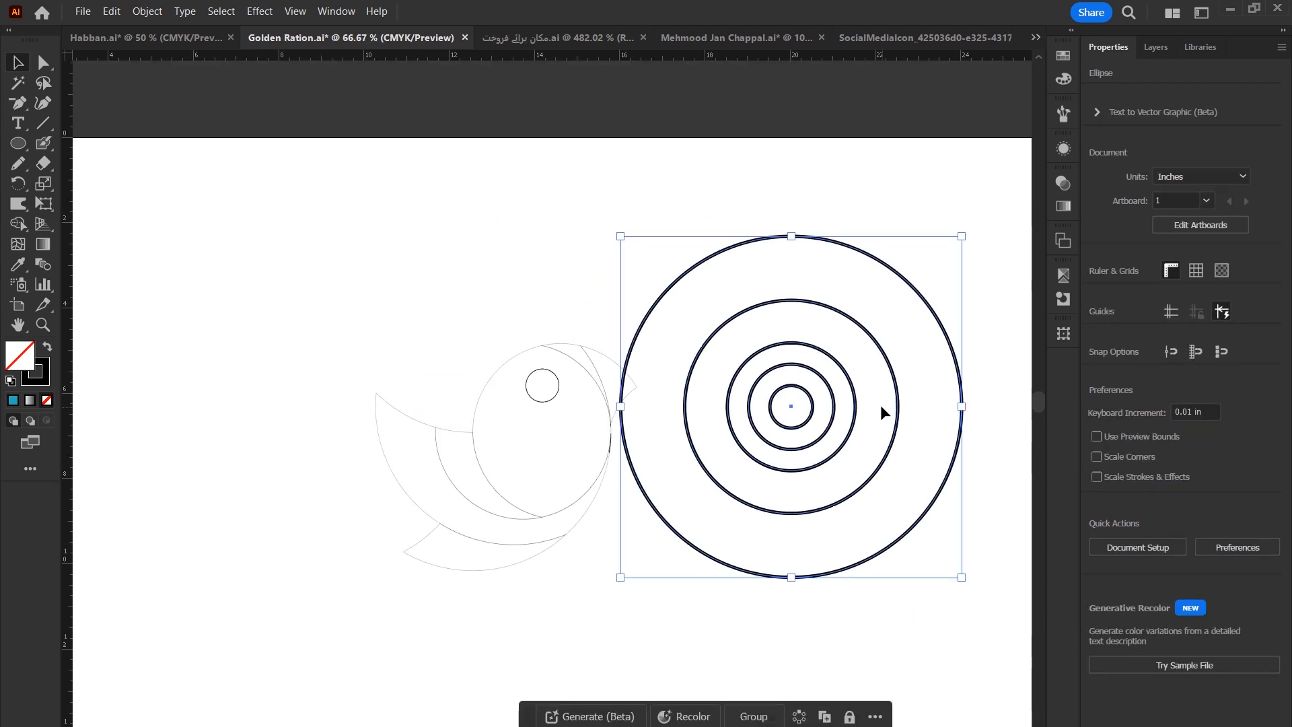
left_click_drag(808, 412, 872, 449)
left_click_drag(919, 201, 771, 481)
left_click_drag(791, 405, 513, 439)
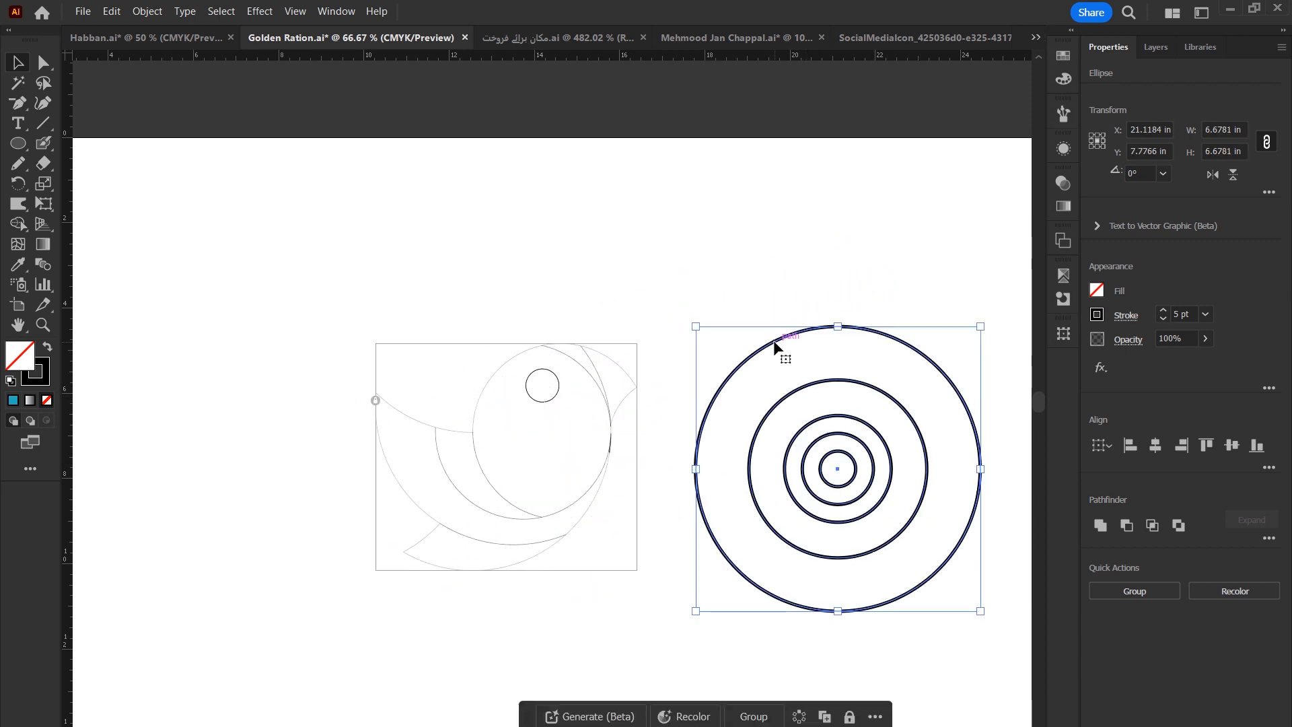
left_click_drag(774, 346, 422, 305)
left_click_drag(627, 291, 618, 301)
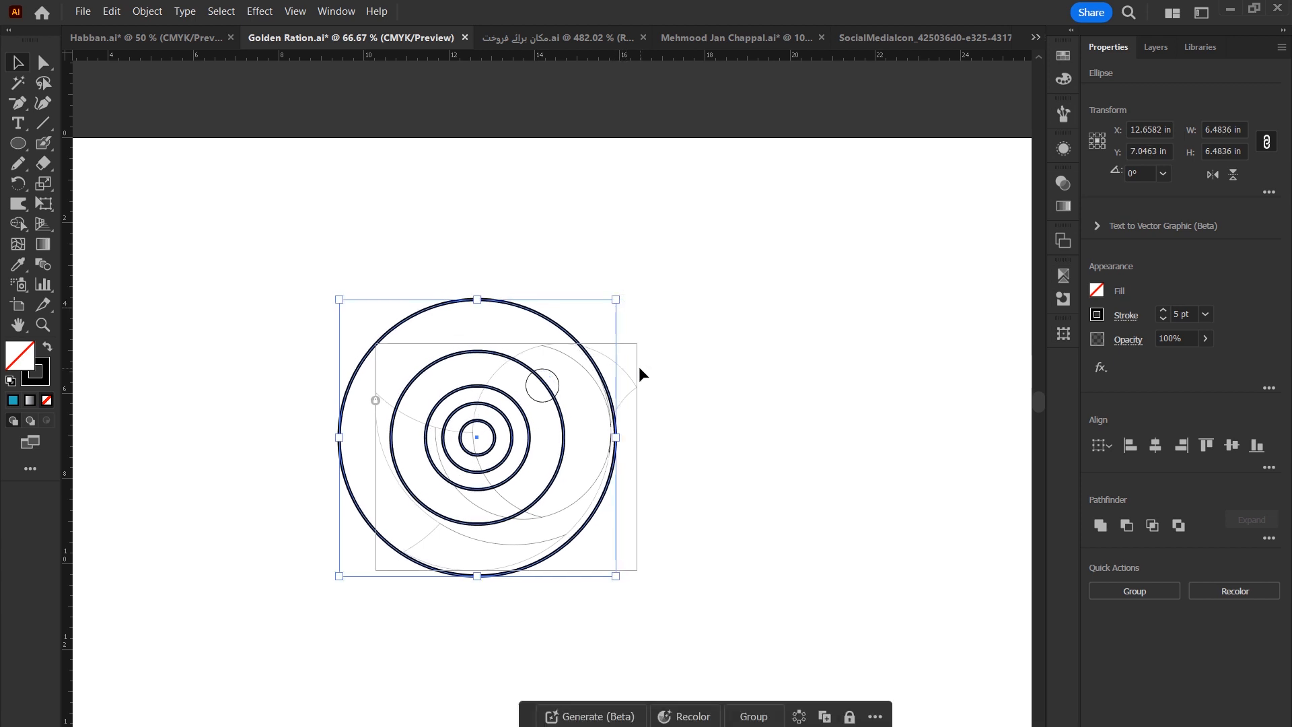
Nudge the circle set slightly up and left over the bird.
key("Up")
key("Up")
key("Up")
key("Up")
key("Up")
key("Up")
key("Up")
key("Left")
key("Left")
key("Left")
key("Left")
key("Left")
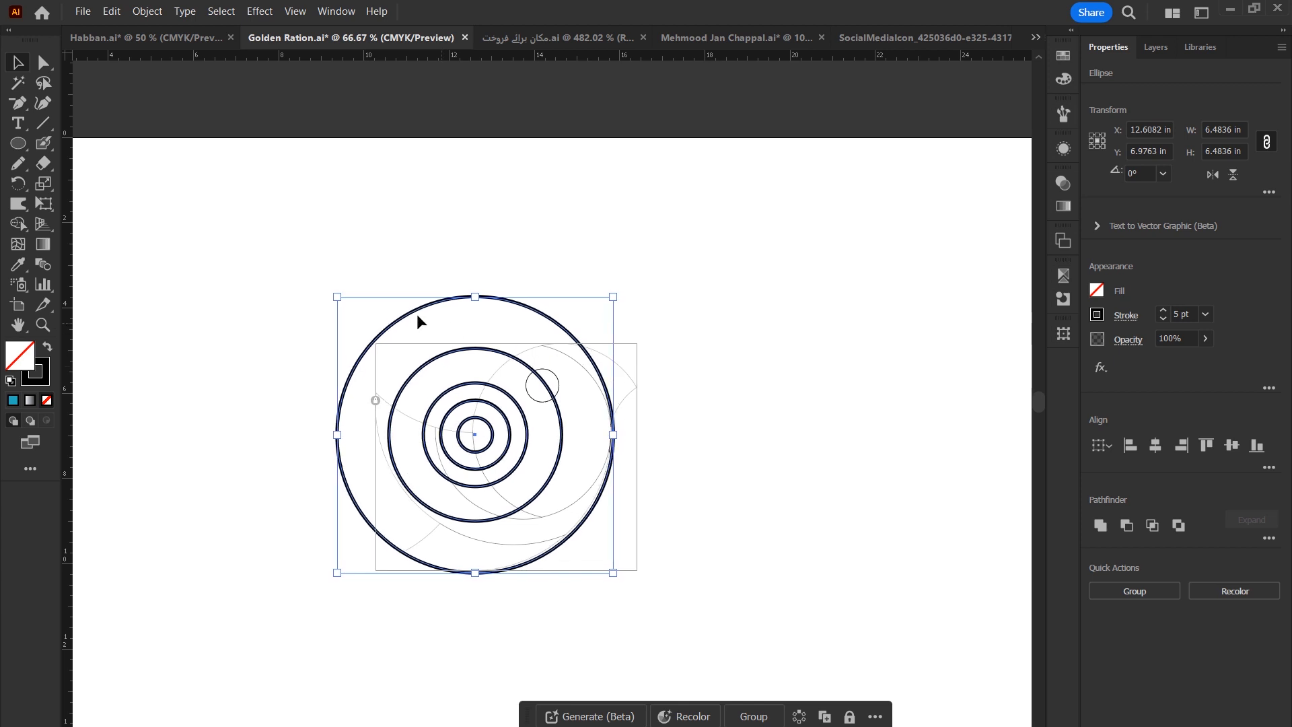
Move the scaled circle set back beside the bird and deselect it.
left_click_drag(337, 294, 341, 297)
left_click_drag(481, 420, 853, 522)
left_click(732, 632)
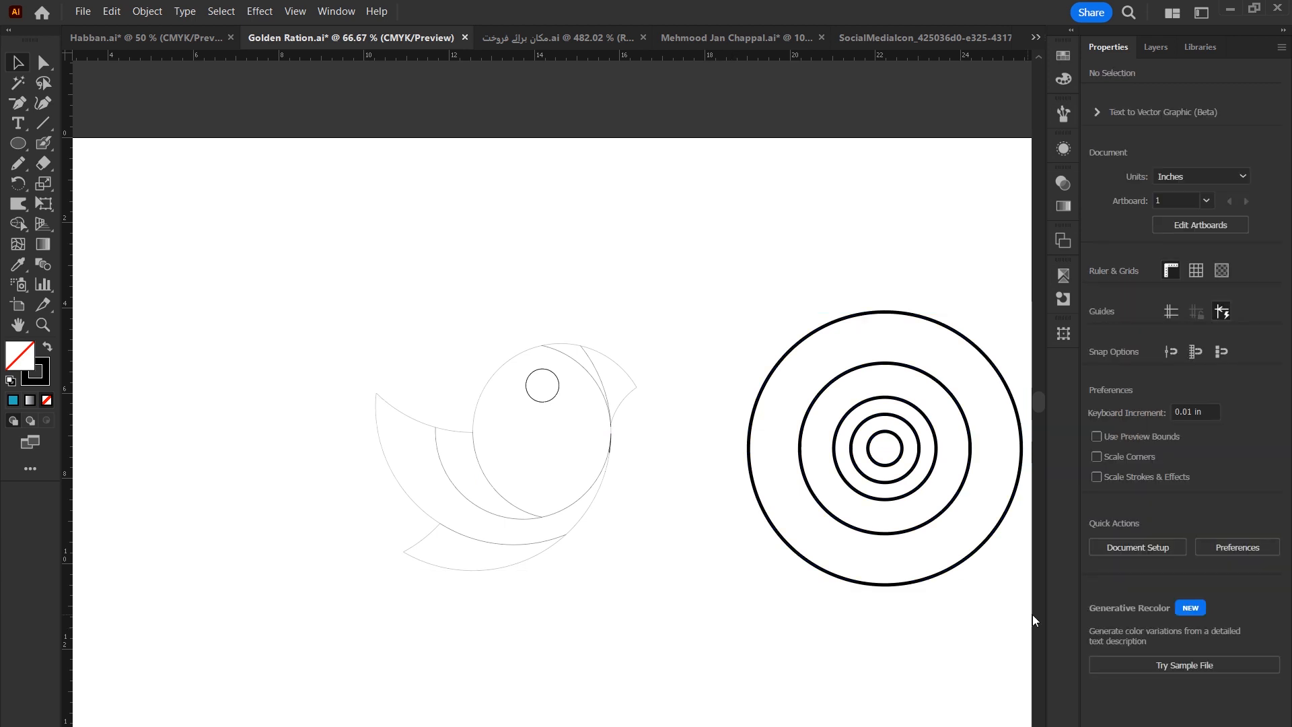
Place the largest circle over the bird's body and head.
left_click_drag(969, 565, 558, 542)
left_click(562, 569)
left_click_drag(672, 498, 732, 471)
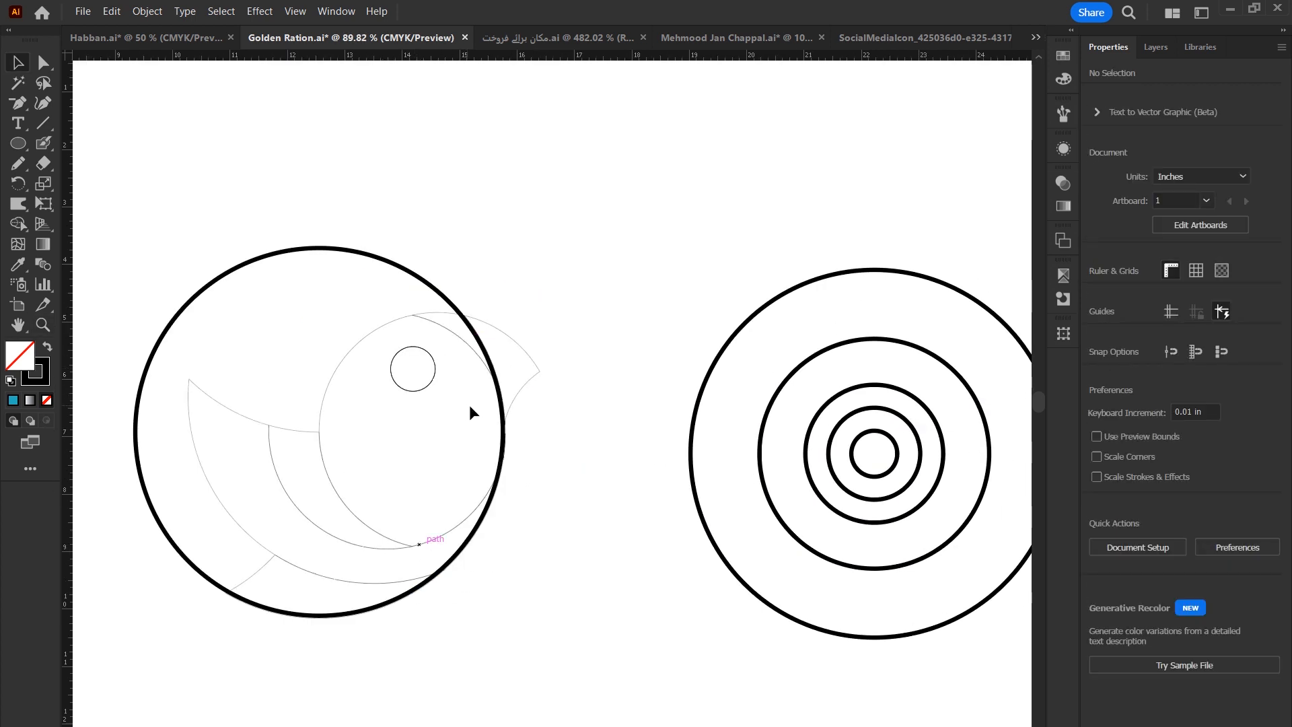
Move circles from the concentric set onto the bird so they cover its head and body.
left_click_drag(946, 366, 503, 337)
left_click_drag(292, 613, 307, 417)
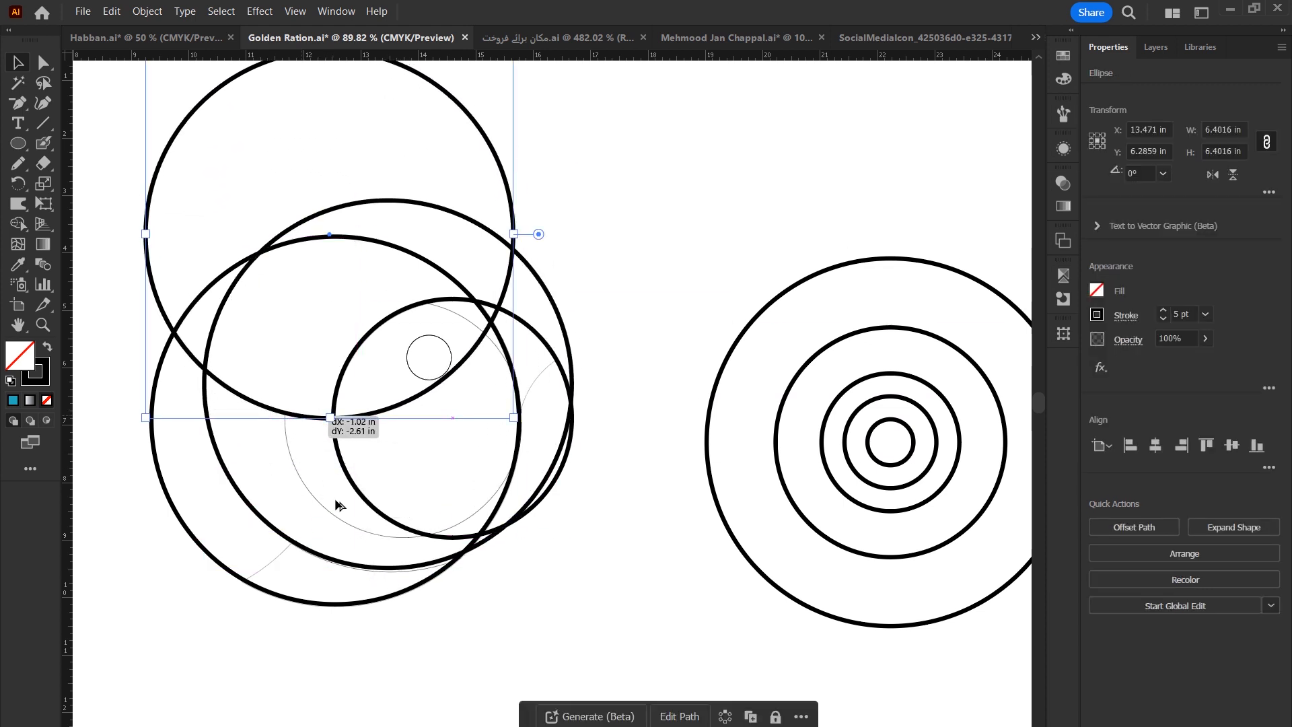
left_click_drag(437, 563, 437, 566)
left_click(602, 438)
Place more circles from the set over the bird's wing and tail, positioning one beside the bird's left side.
left_click_drag(545, 369, 607, 377)
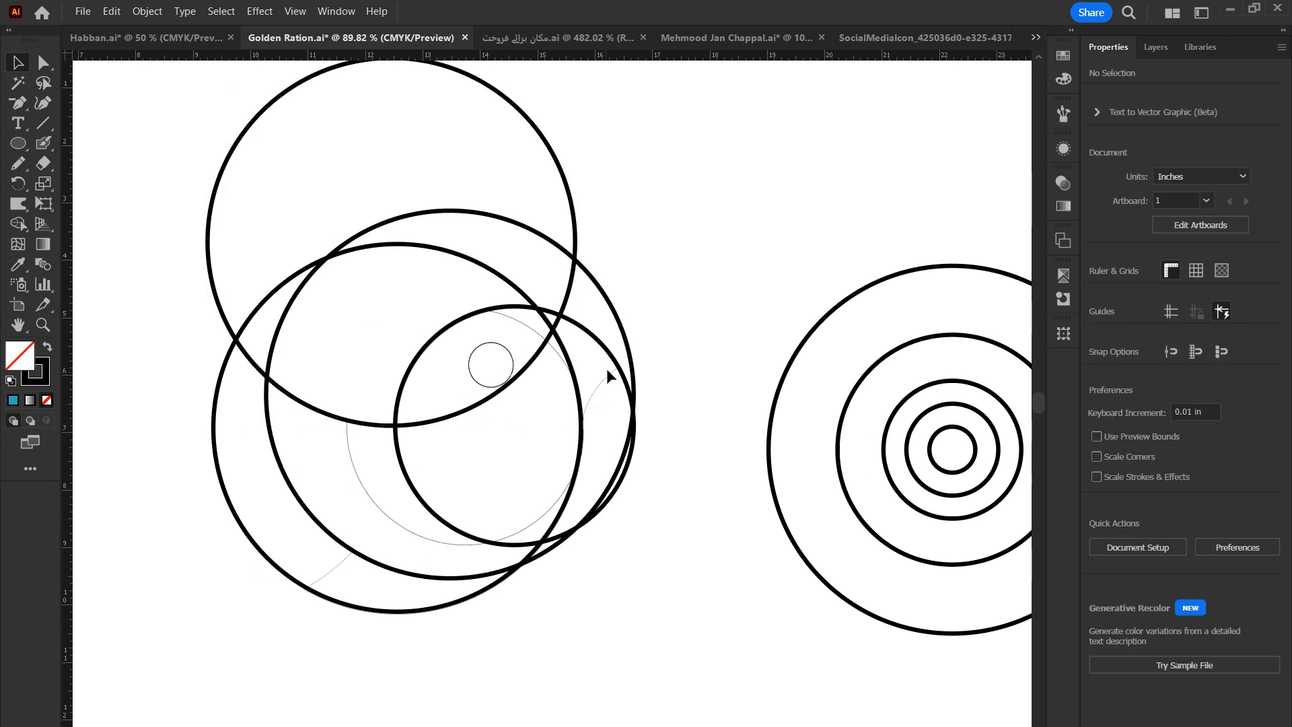
left_click_drag(491, 312, 675, 354)
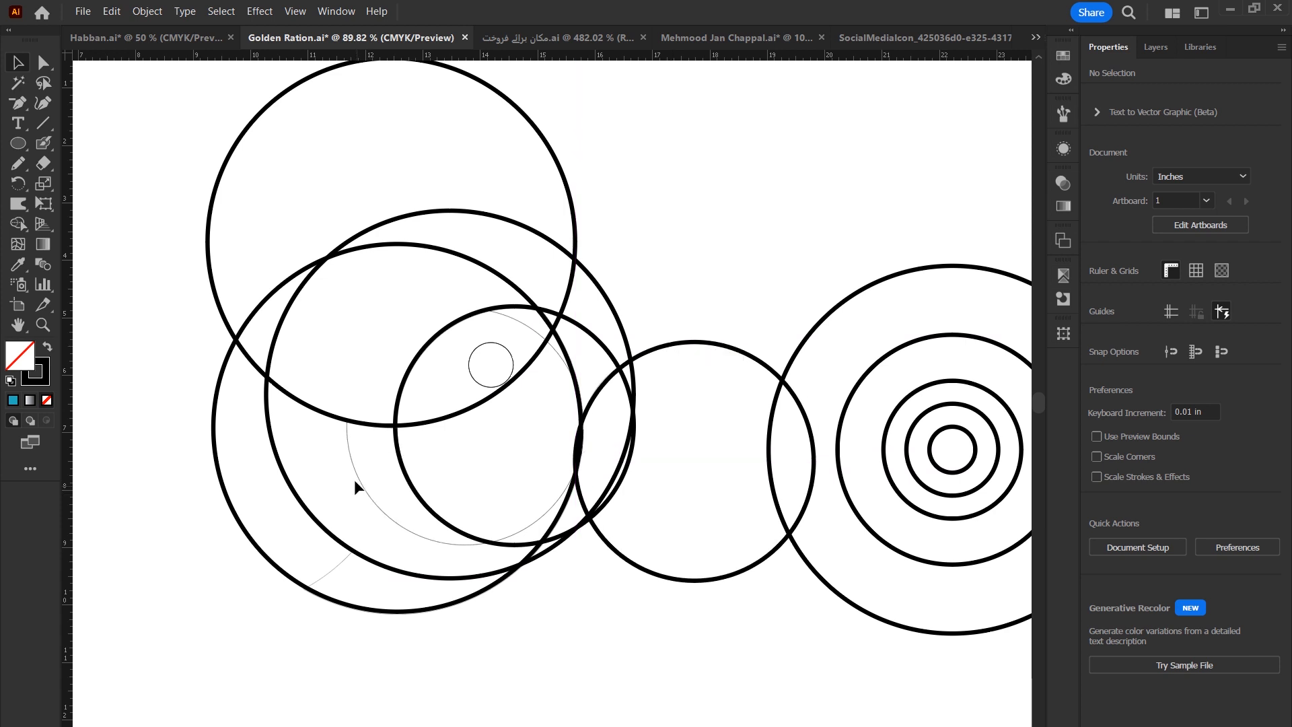
left_click(385, 564)
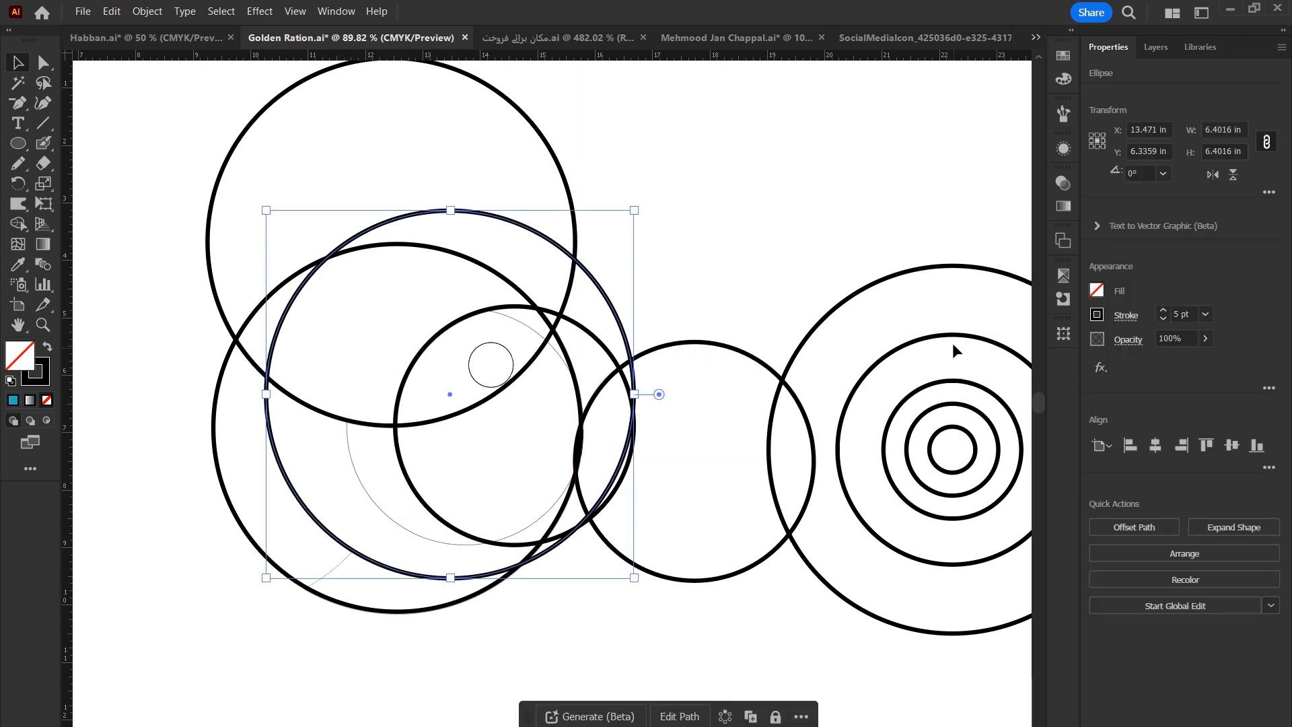
mouse_move(952, 340)
left_mouse_down()
mouse_move(453, 327)
mouse_move(467, 321)
left_mouse_up()
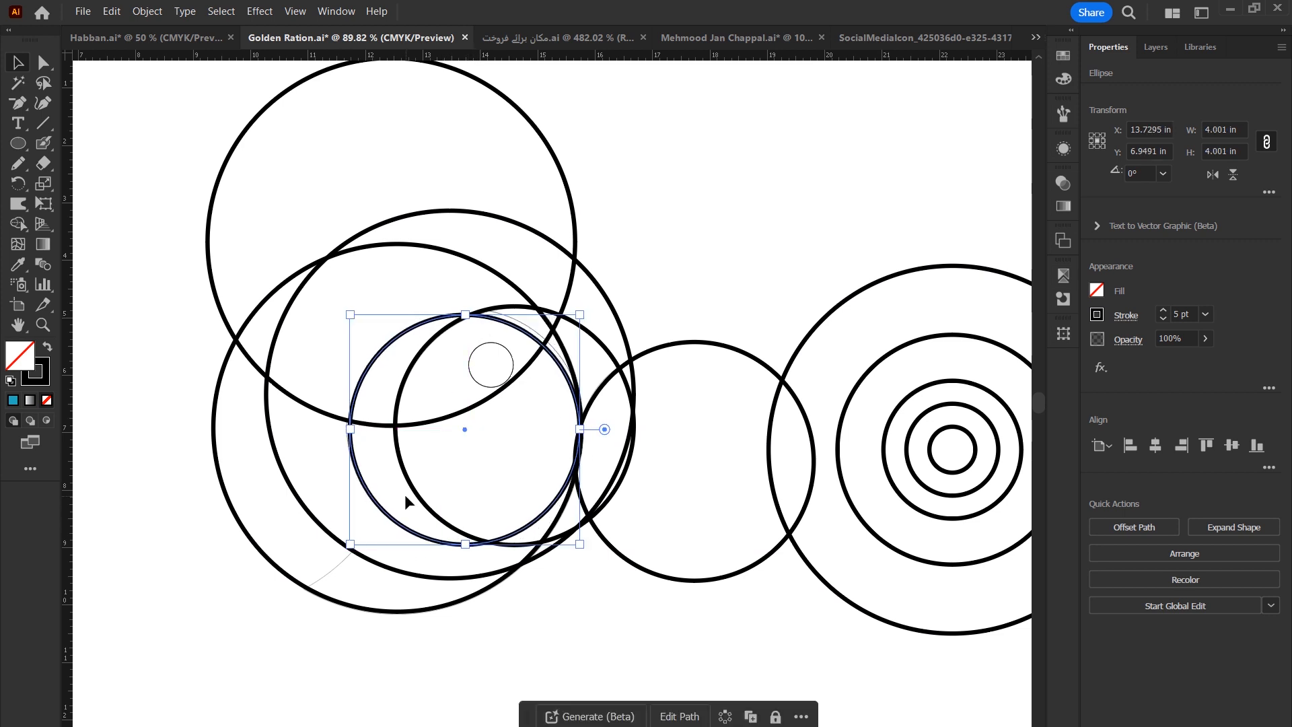
mouse_move(727, 566)
left_mouse_down()
mouse_move(253, 602)
mouse_move(282, 577)
left_mouse_up()
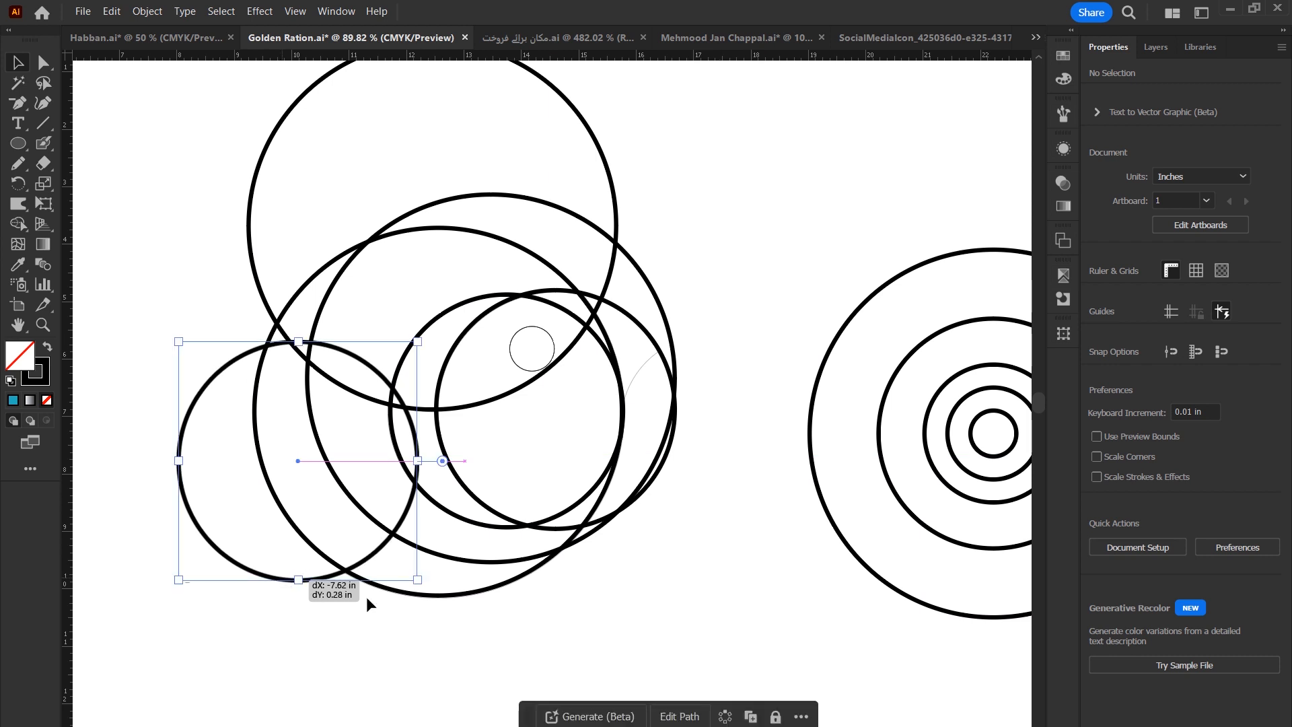
Delete the leftover concentric circles.
key("ctrl+minus")
left_click_drag(835, 599, 954, 237)
key("Delete")
Move the whole circle arrangement off the bird so it sits beside the original outline.
left_click_drag(941, 193, 236, 592)
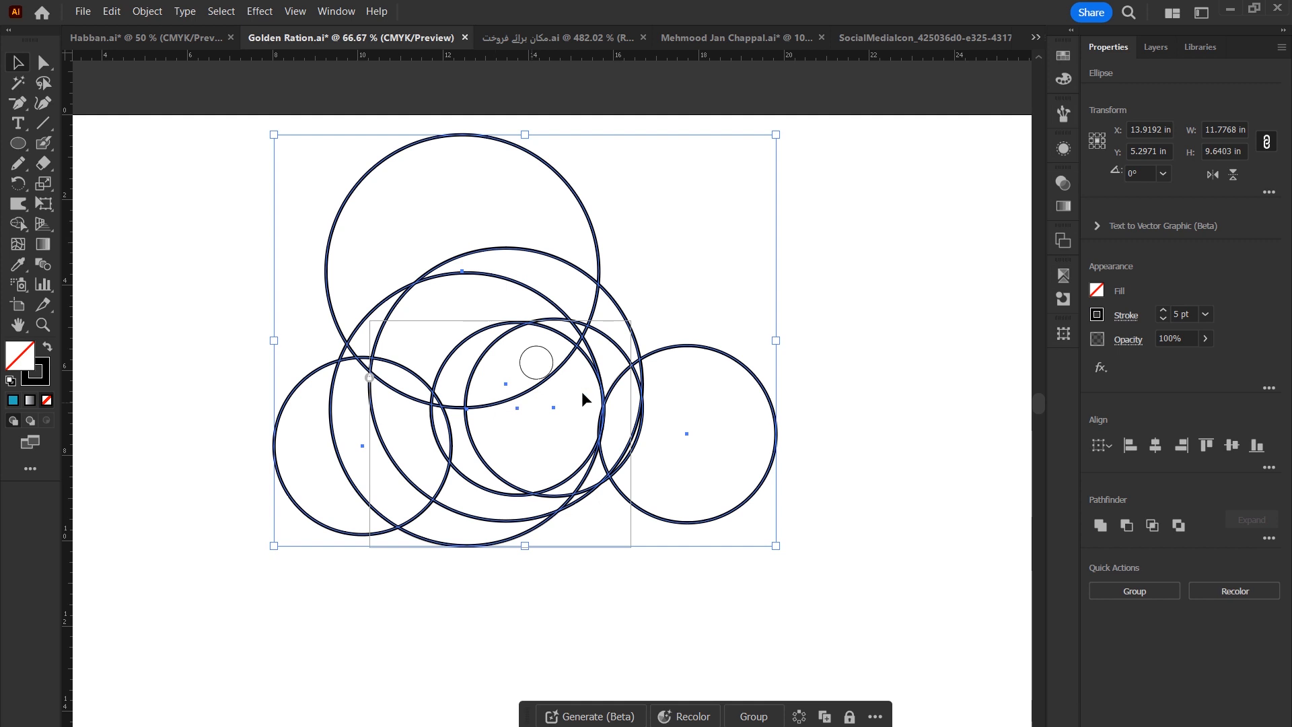
left_click(693, 302)
scroll(557, 384, "up", 3)
left_click_drag(772, 371, 542, 369)
left_click_drag(556, 626, 521, 392)
key("z")
left_click(533, 353)
key("v")
scroll(500, 435, "down", 5)
left_click_drag(504, 441, 529, 441)
left_click_drag(666, 551, 403, 350)
left_click_drag(550, 508, 806, 519)
left_click(412, 444, "shift")
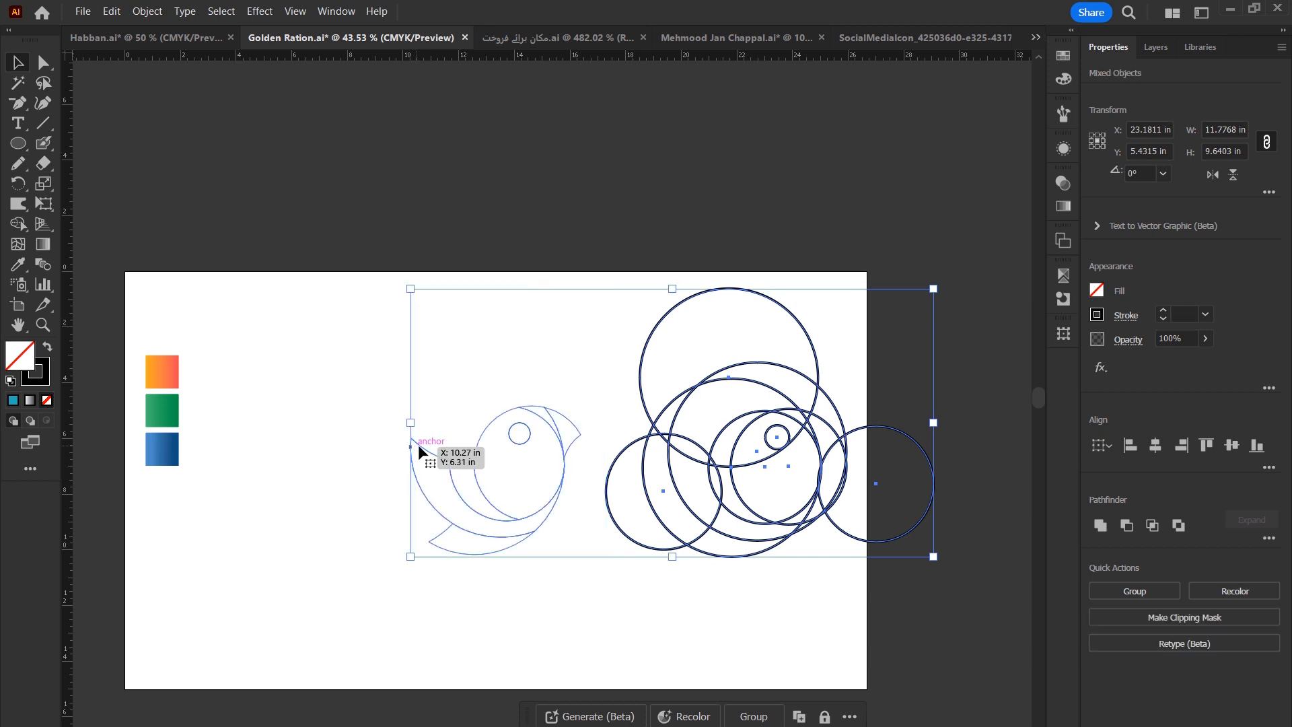
left_click(518, 444)
left_click_drag(518, 444, 381, 442)
left_click_drag(781, 465, 643, 464)
scroll(582, 397, "up", 5)
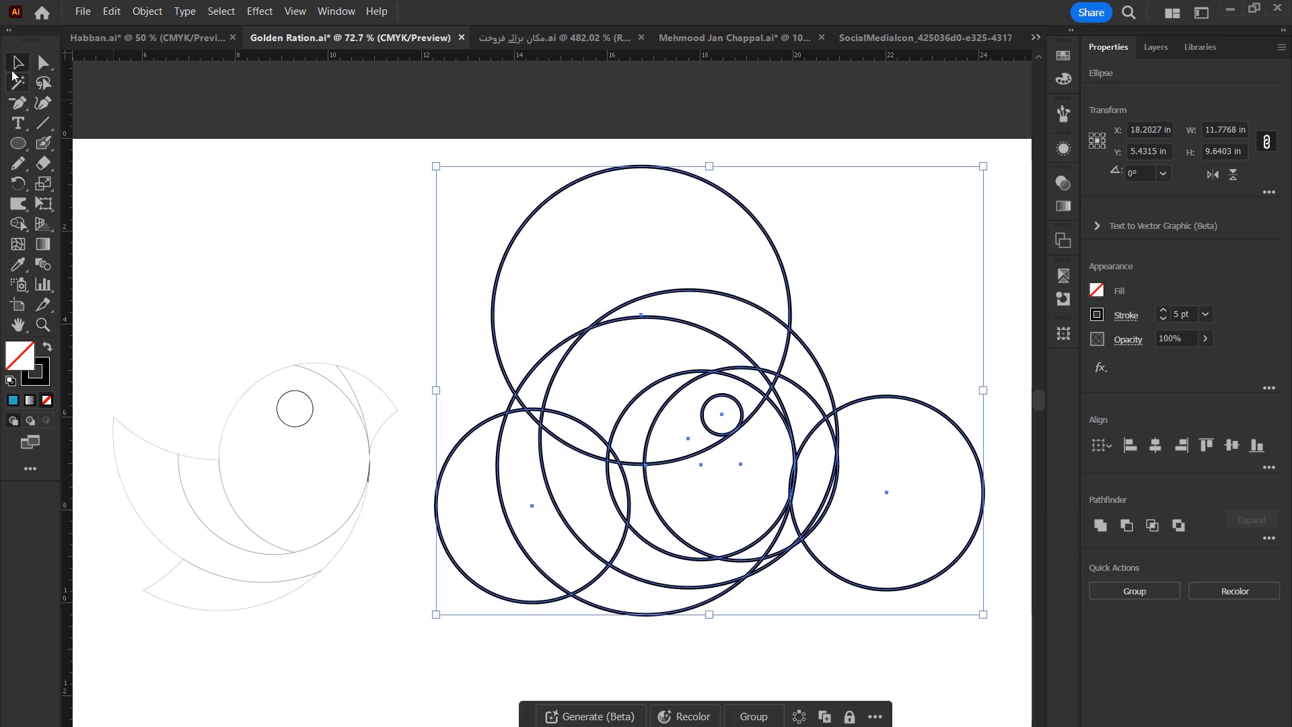
Try fitting copies of the eye and body circles over the original bird outline, resizing them.
left_click(792, 637)
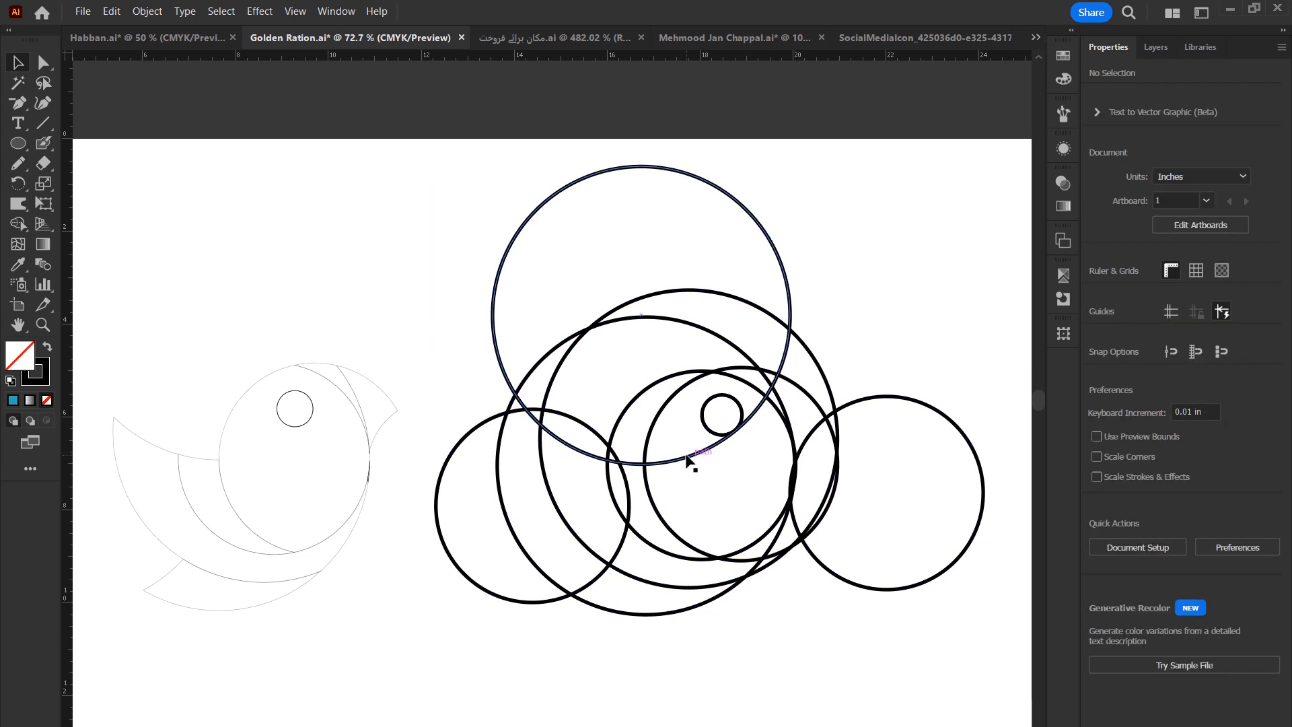
left_click_drag(685, 460, 339, 483)
left_click_drag(286, 201, 309, 390)
left_click_drag(287, 487, 298, 431)
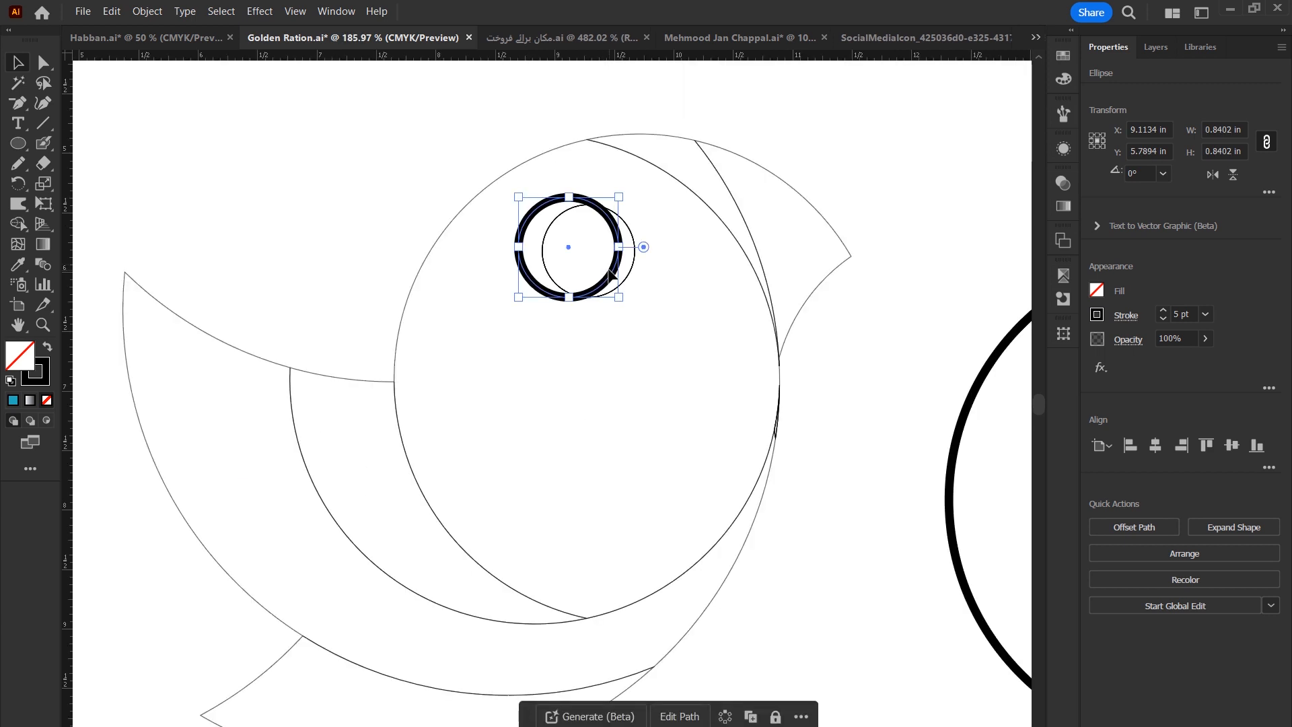
left_click_drag(613, 273, 633, 277)
scroll(635, 281, "down", 4)
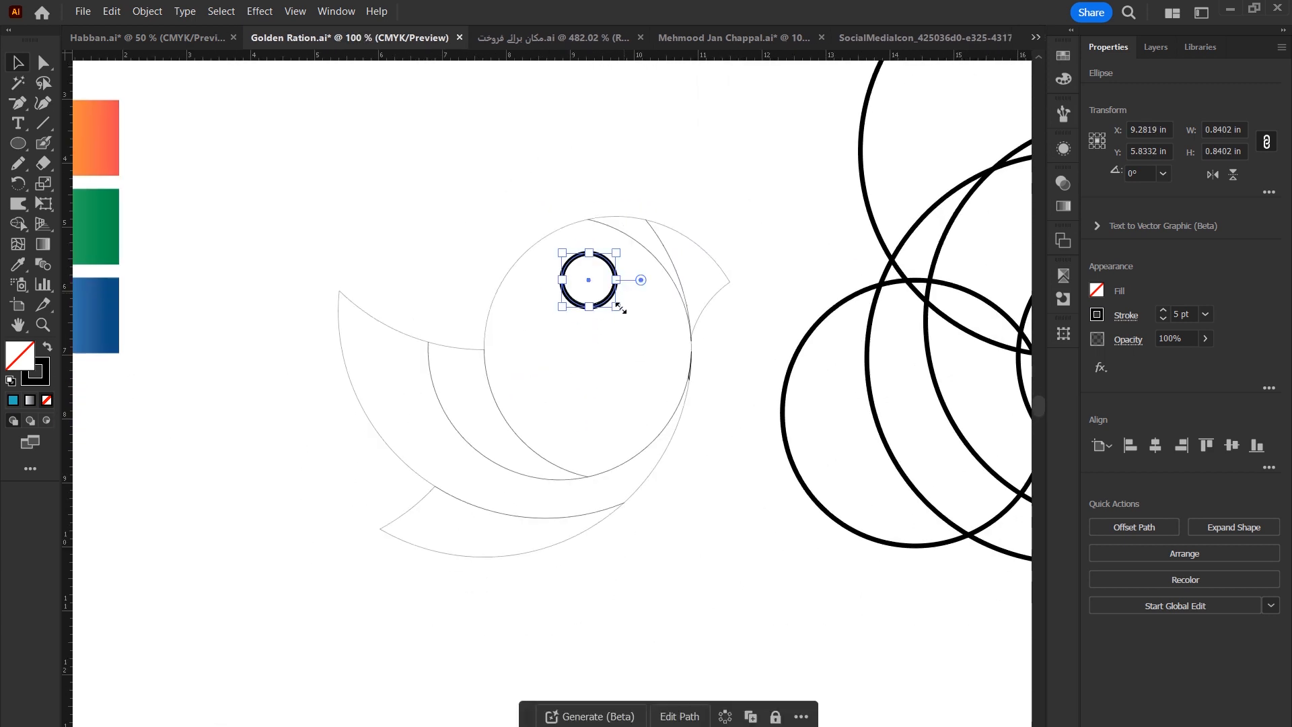
left_click_drag(612, 297, 603, 399)
left_click_drag(608, 352, 762, 162)
left_click_drag(701, 210, 677, 226)
left_click_drag(632, 425, 632, 507)
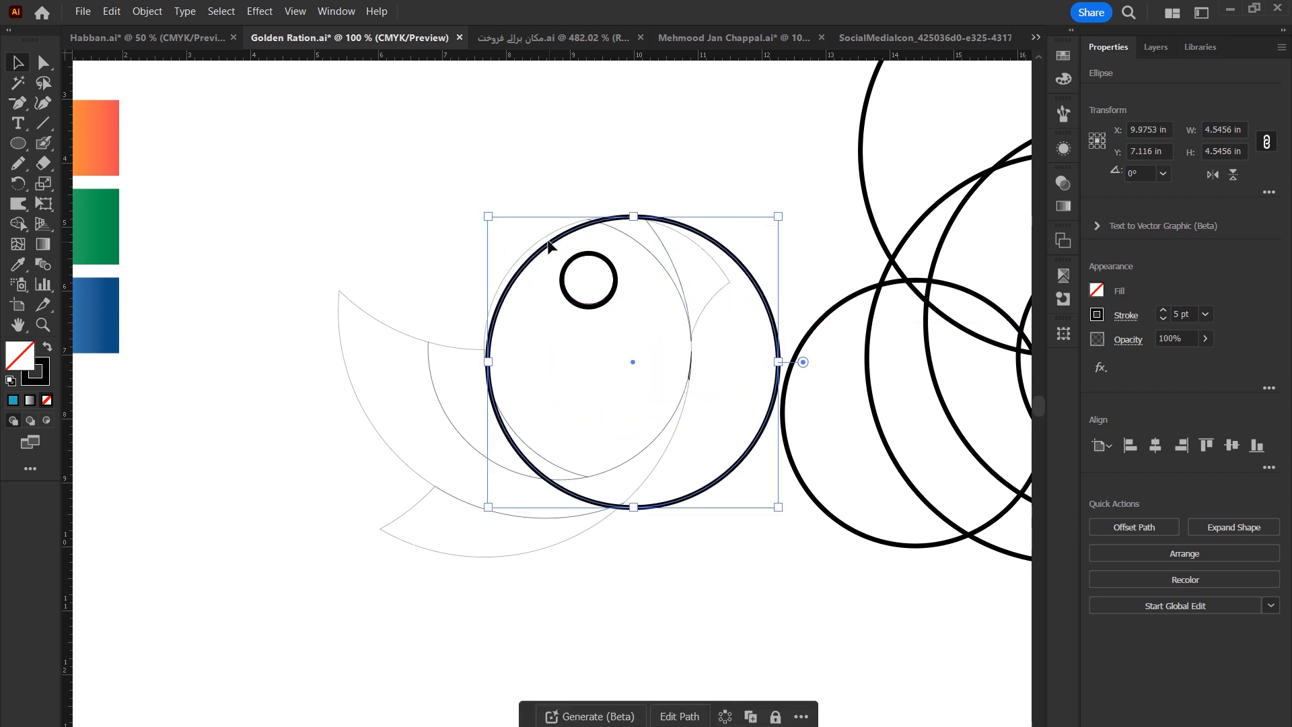
left_click_drag(551, 244, 548, 240)
left_click_drag(776, 503, 748, 476)
key("Down")
key("Left")
key("Down")
left_click(743, 534)
left_click_drag(654, 225, 726, 149)
left_click_drag(656, 192, 650, 212)
left_click_drag(548, 172, 508, 138)
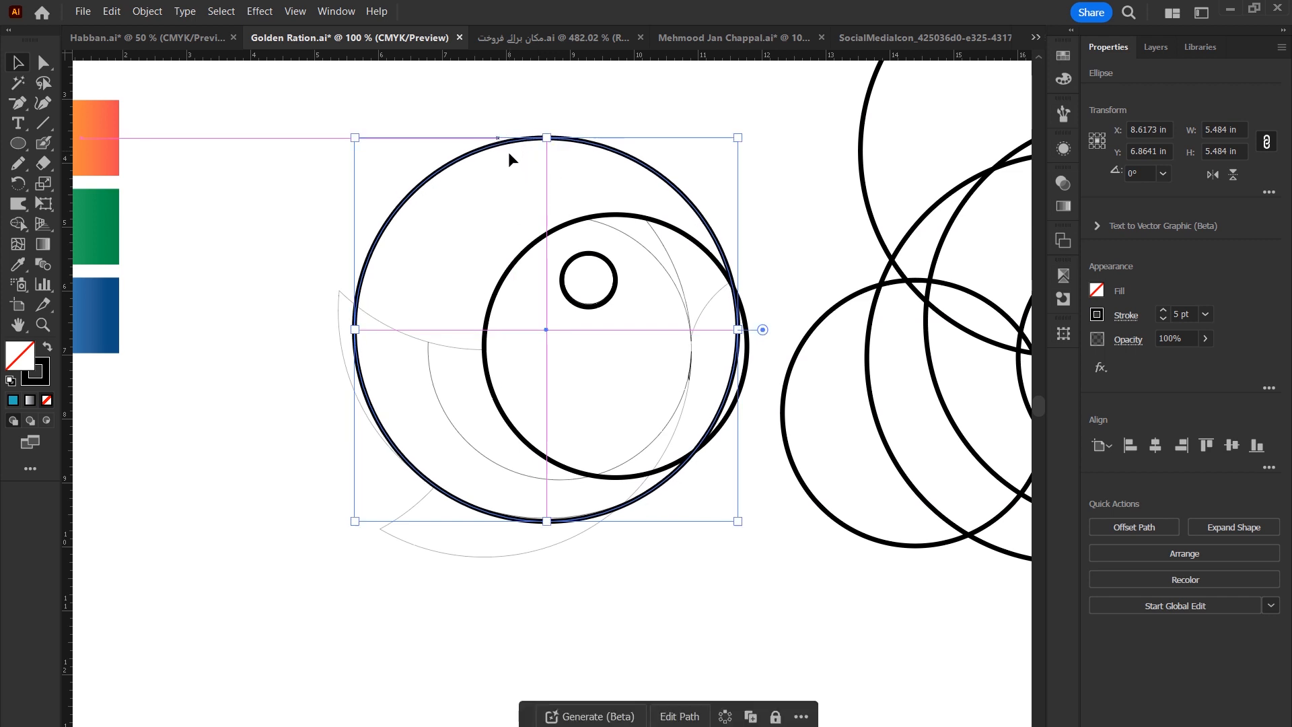
Delete the circles over the bird, then undo all the recent edits.
left_click(321, 123)
left_click_drag(322, 122, 740, 546)
key("Delete")
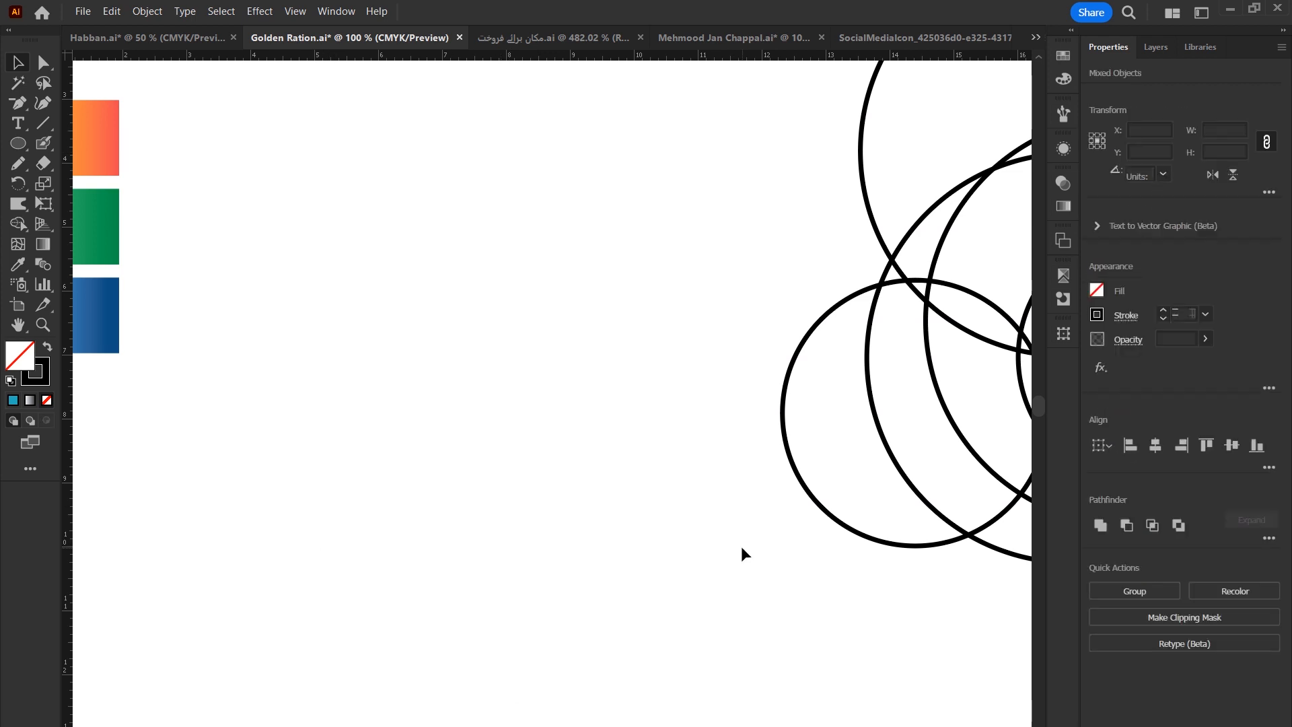
key("ctrl+z")
key("ctrl+z")
key("ctrl+z")
key("ctrl+z")
key("ctrl+z")
key("ctrl+z")
key("ctrl+z")
key("ctrl+z")
key("ctrl+z")
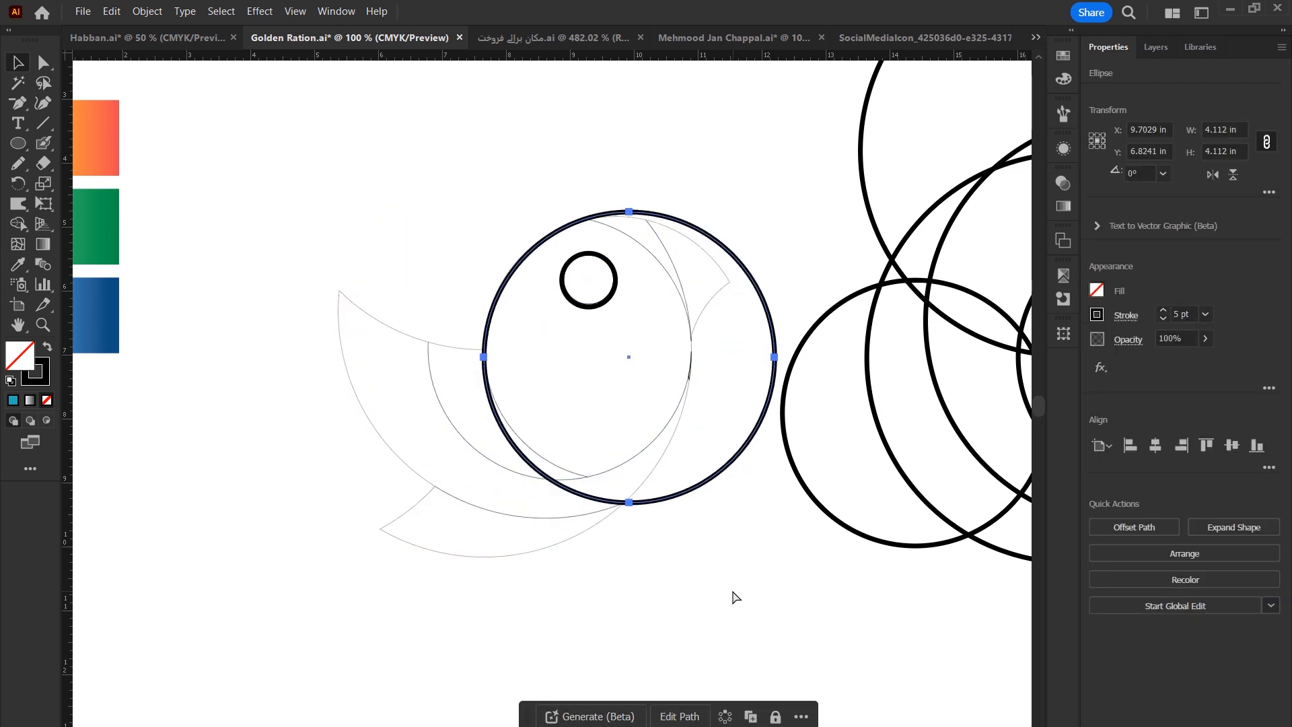
key("ctrl+z")
key("ctrl+z")
key("ctrl+z")
key("ctrl+z")
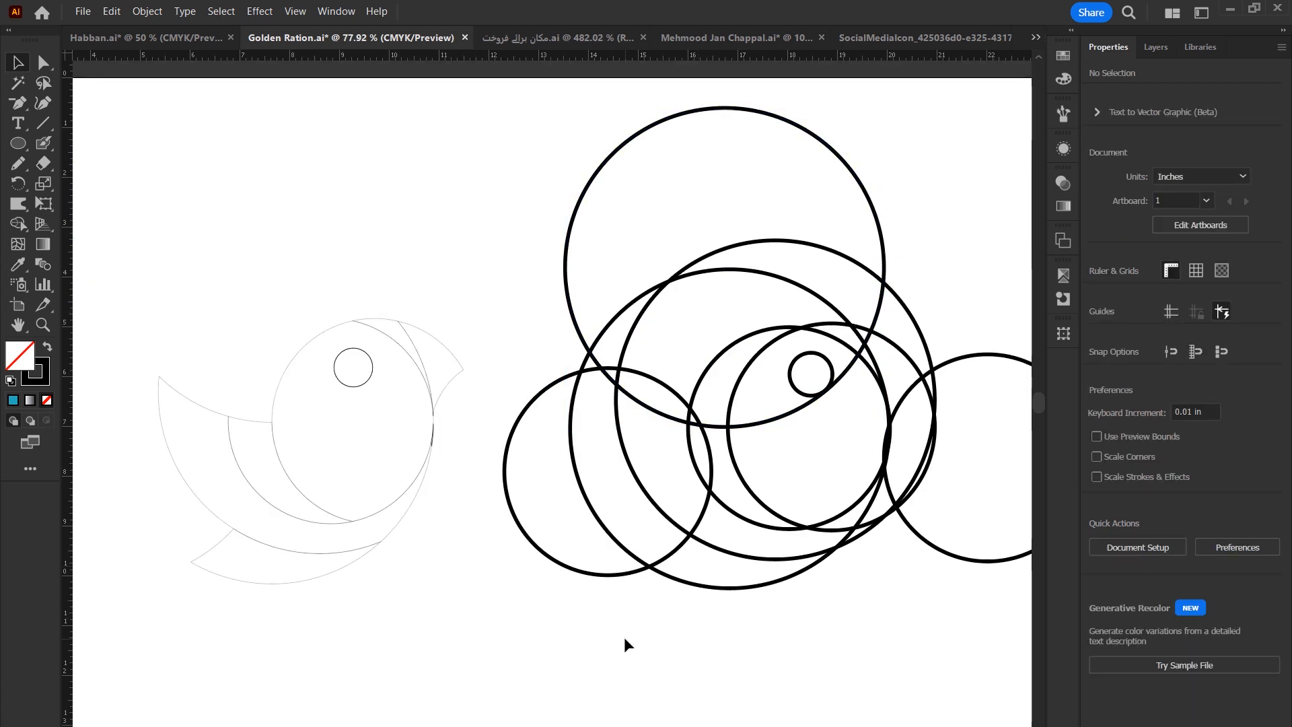
Select the circle arrangement and remove the outer circles outside the bird silhouette with Shape Builder.
left_click_drag(528, 139, 980, 650)
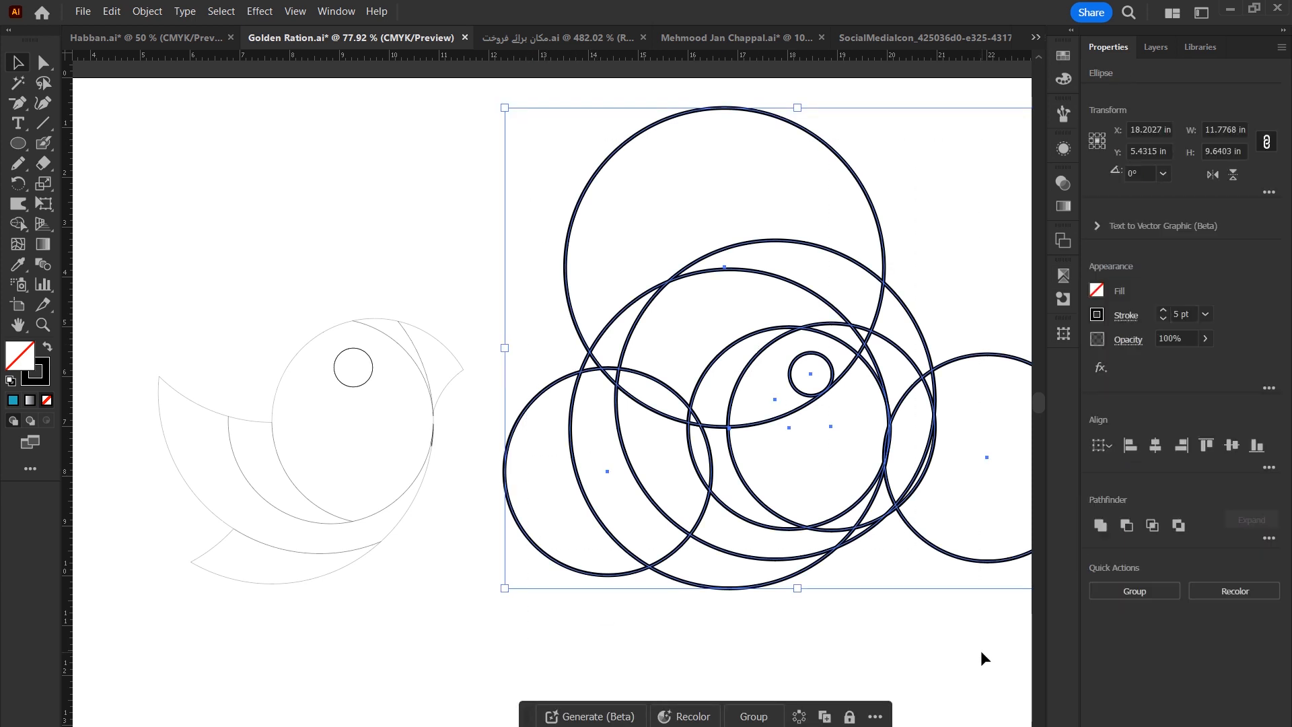
left_click(22, 223)
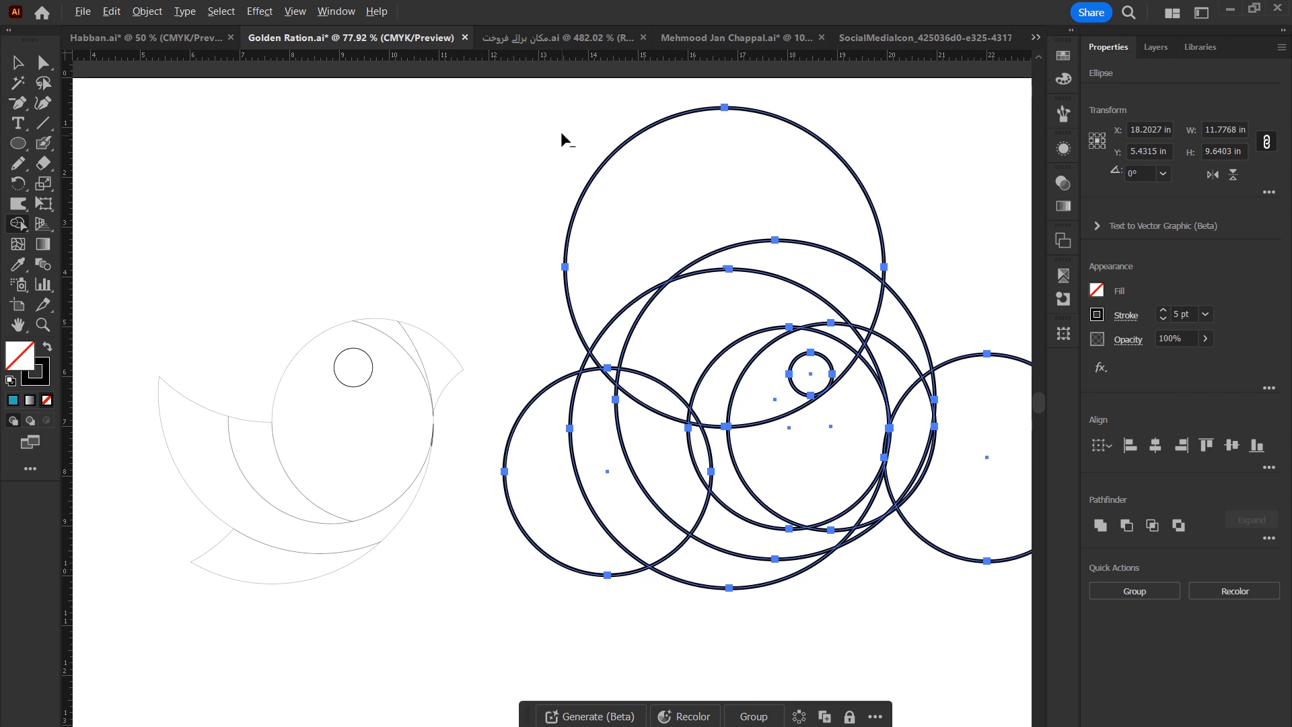
mouse_move(576, 136)
left_mouse_down()
mouse_move(635, 191)
mouse_move(621, 288)
mouse_move(632, 309)
mouse_move(721, 380)
left_mouse_up()
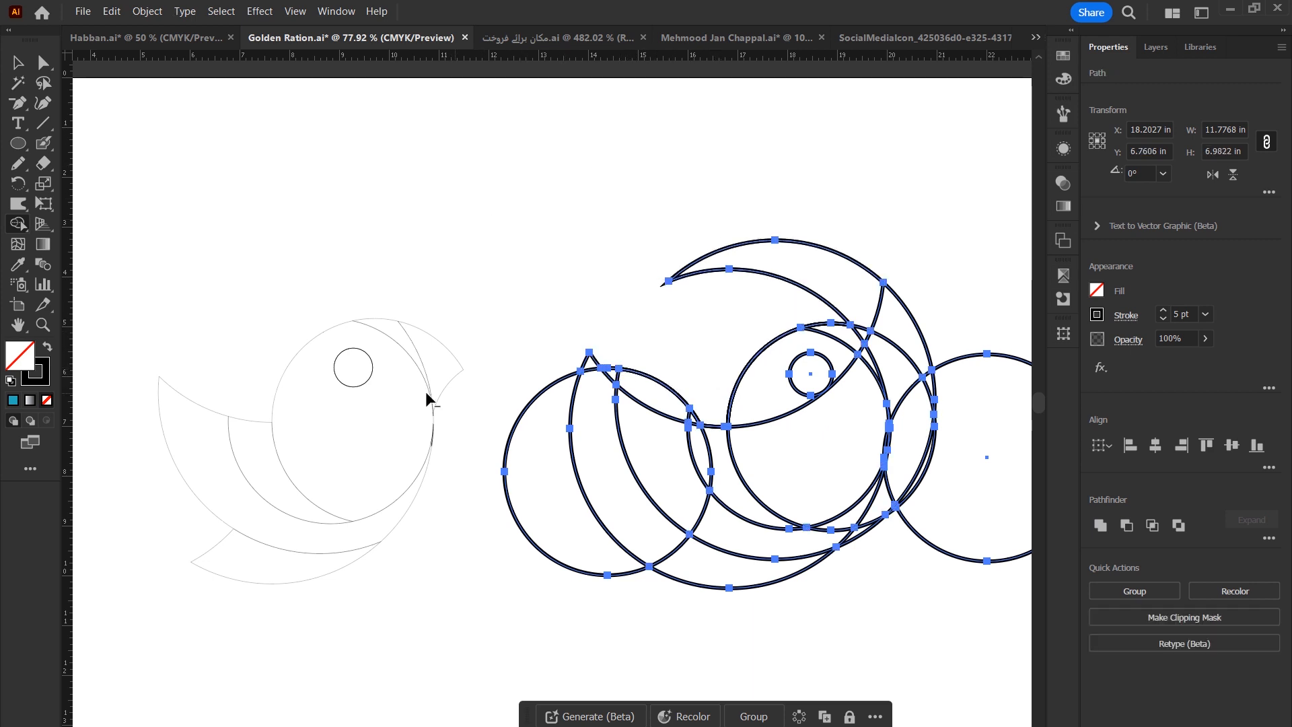
left_click_drag(782, 307, 894, 336)
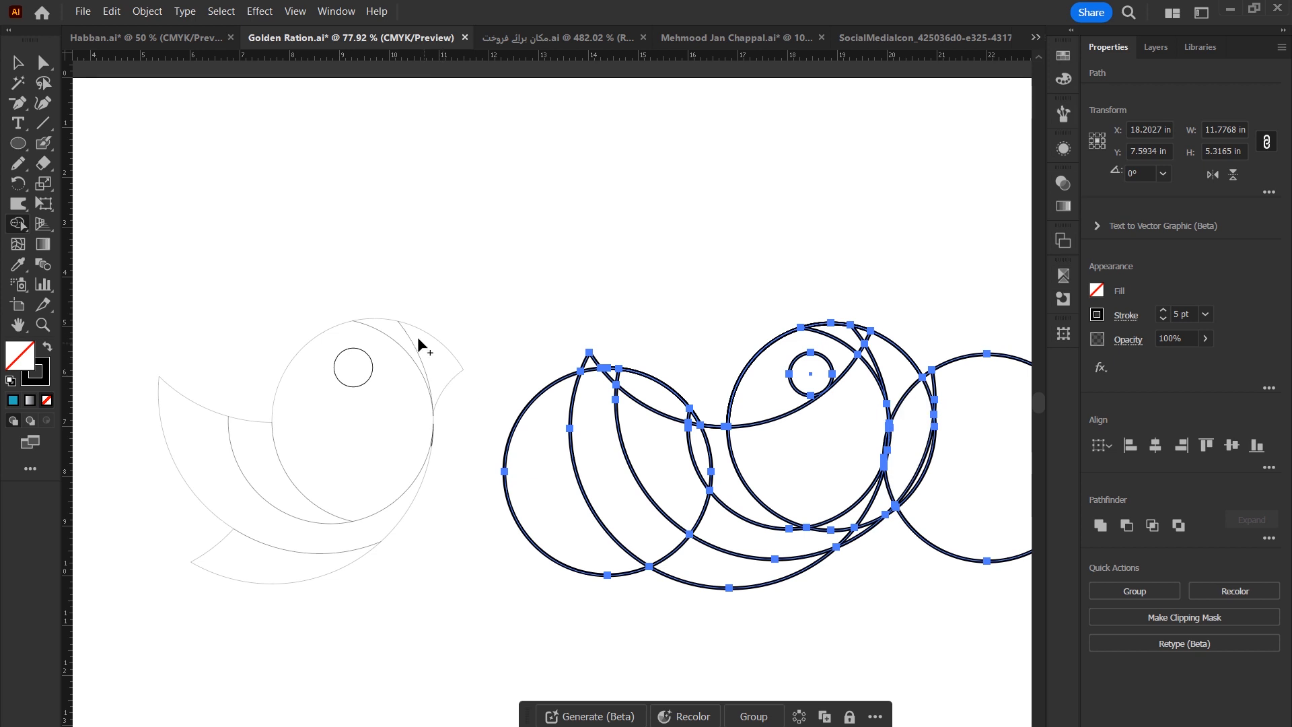
left_click(846, 339)
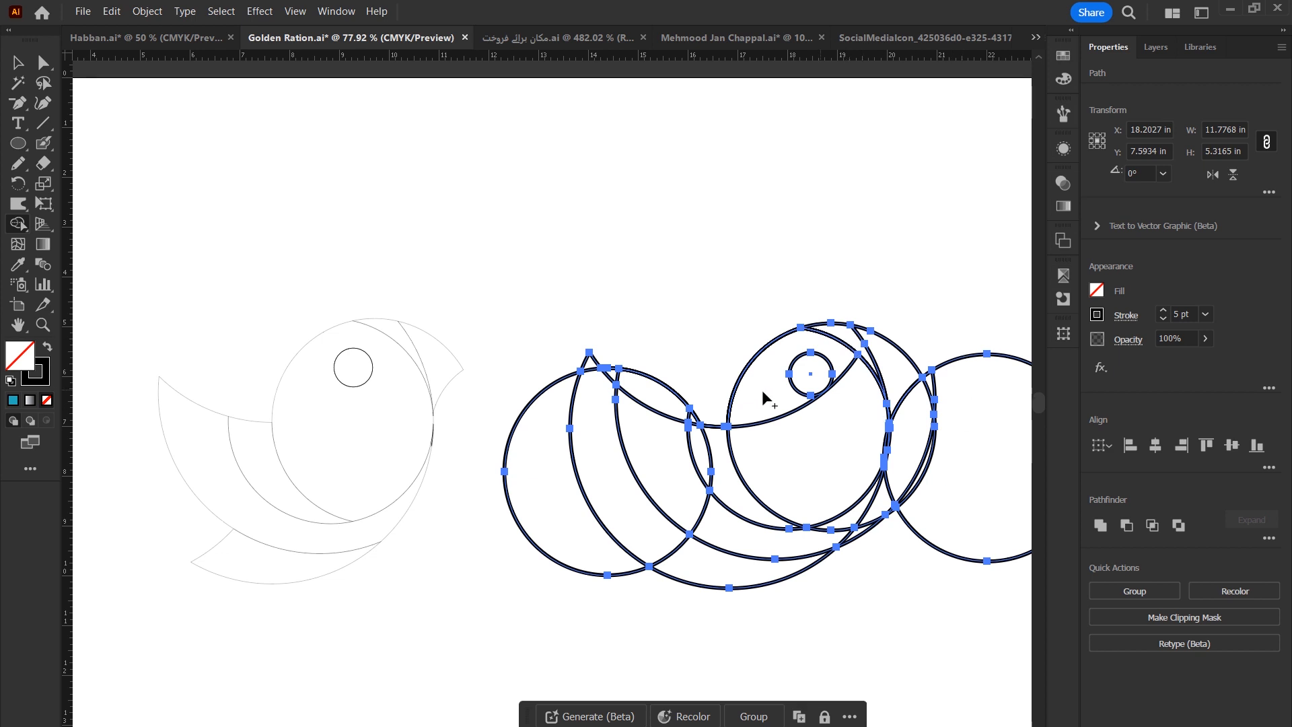
mouse_move(871, 550)
left_mouse_down()
mouse_move(906, 472)
mouse_move(921, 456)
mouse_move(941, 460)
mouse_move(963, 419)
mouse_move(931, 388)
mouse_move(941, 438)
left_mouse_up()
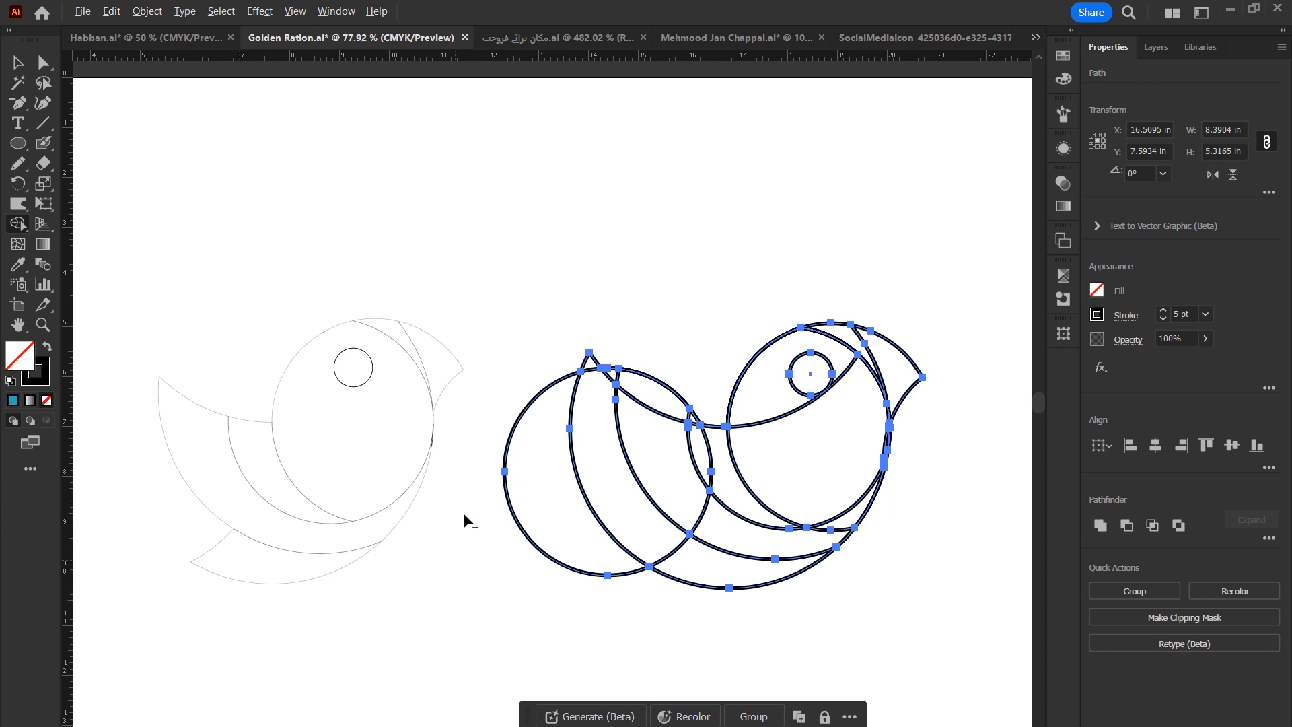
left_click(547, 531, "alt")
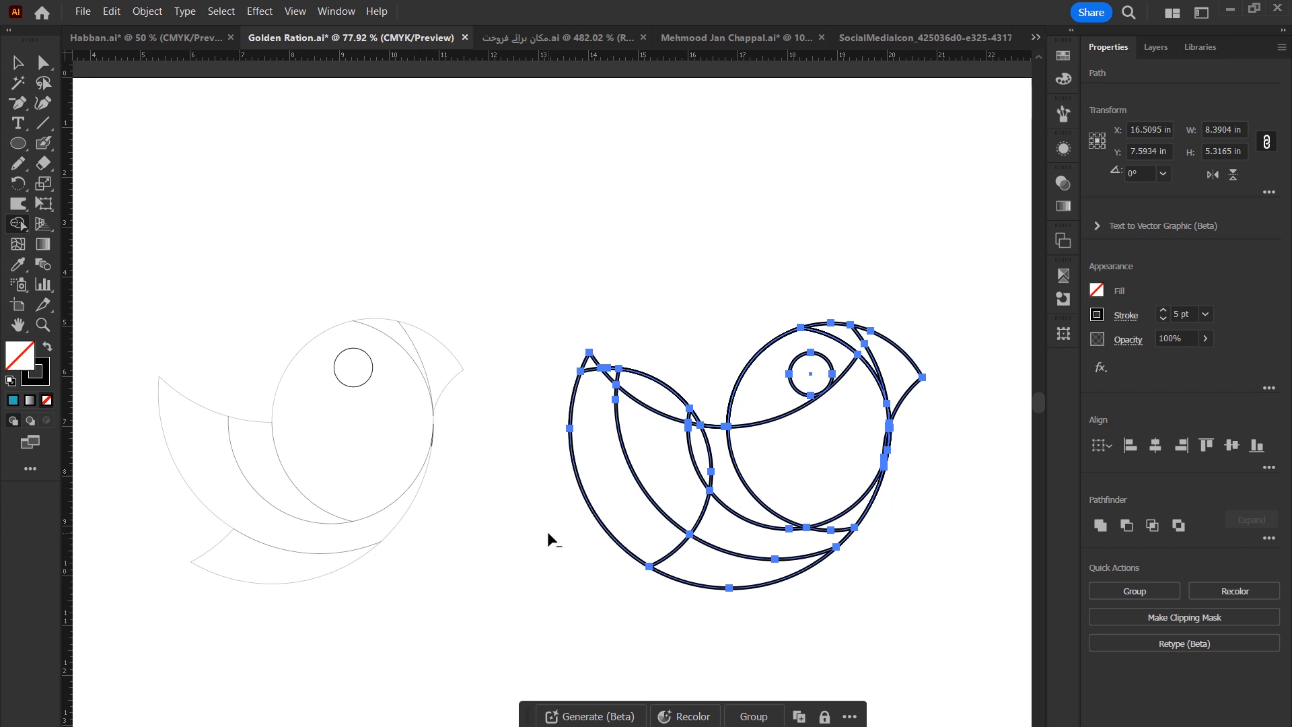
Trim the remaining excess arcs and merge the wing and head regions with Shape Builder.
left_click_drag(608, 352, 698, 421)
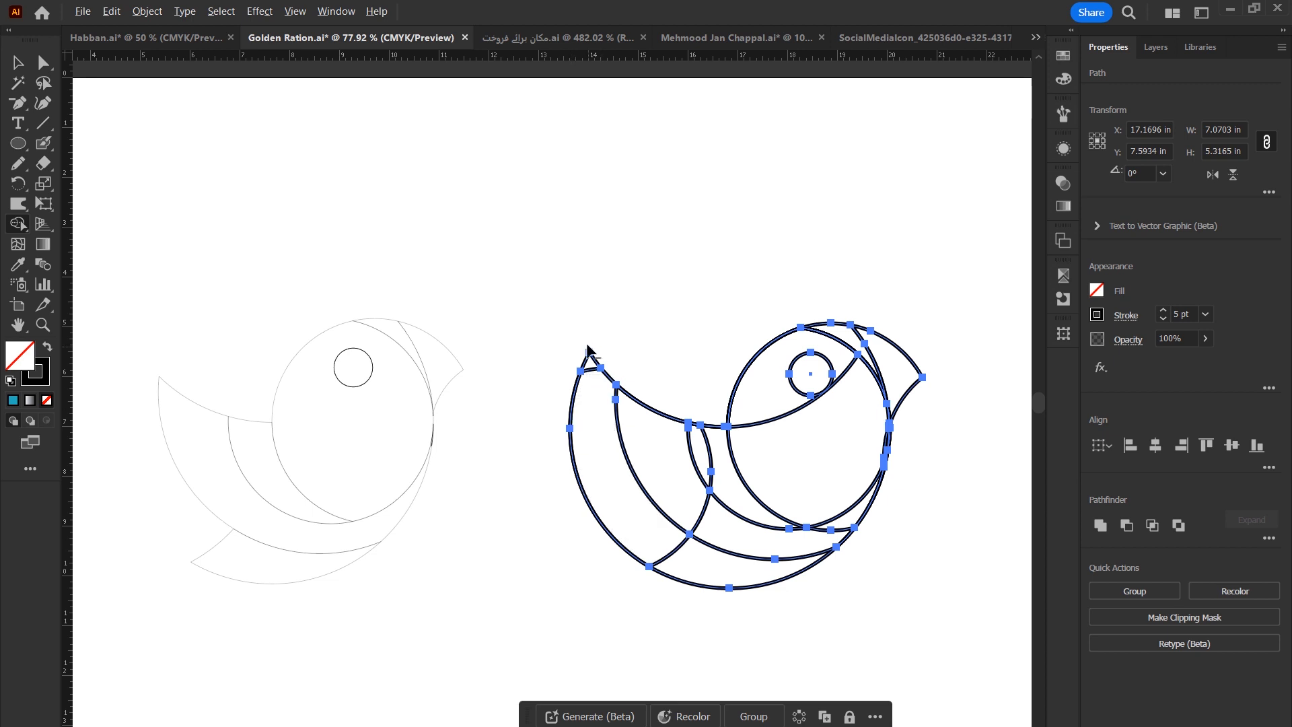
left_click_drag(593, 339, 611, 492)
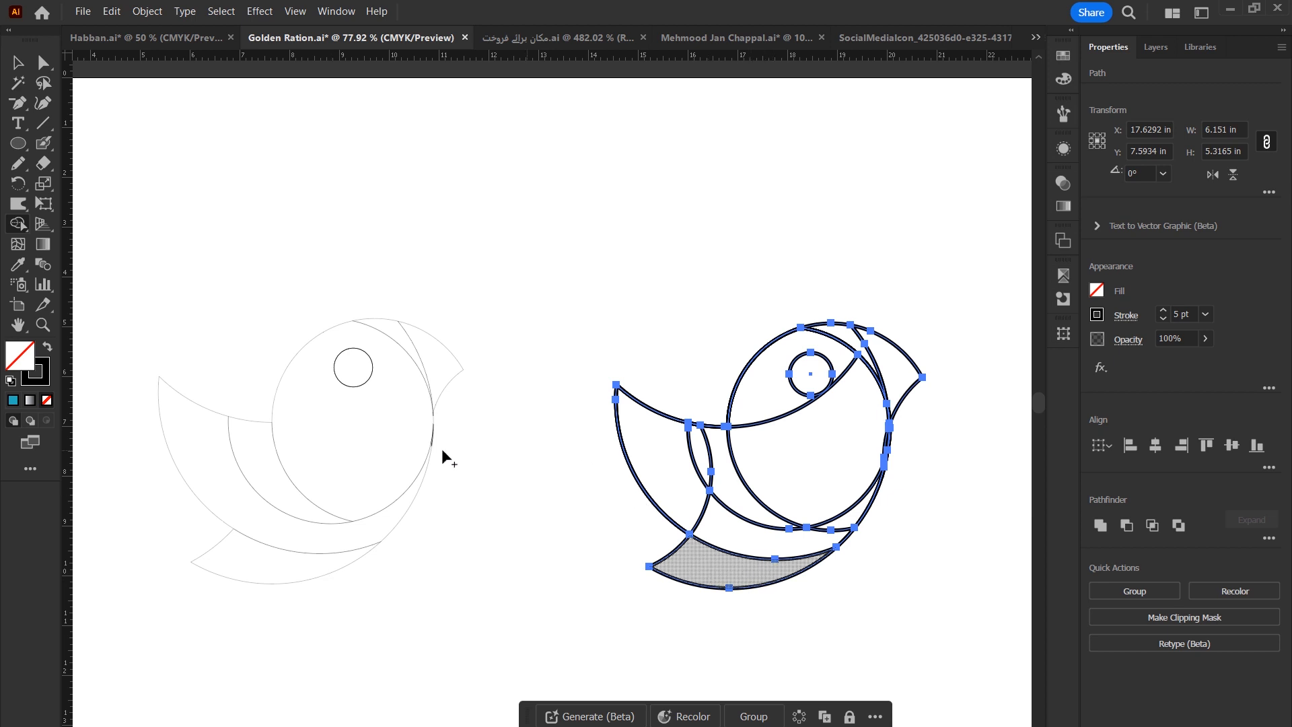
mouse_move(649, 452)
left_mouse_down()
mouse_move(717, 525)
mouse_move(777, 542)
mouse_move(851, 528)
left_mouse_up()
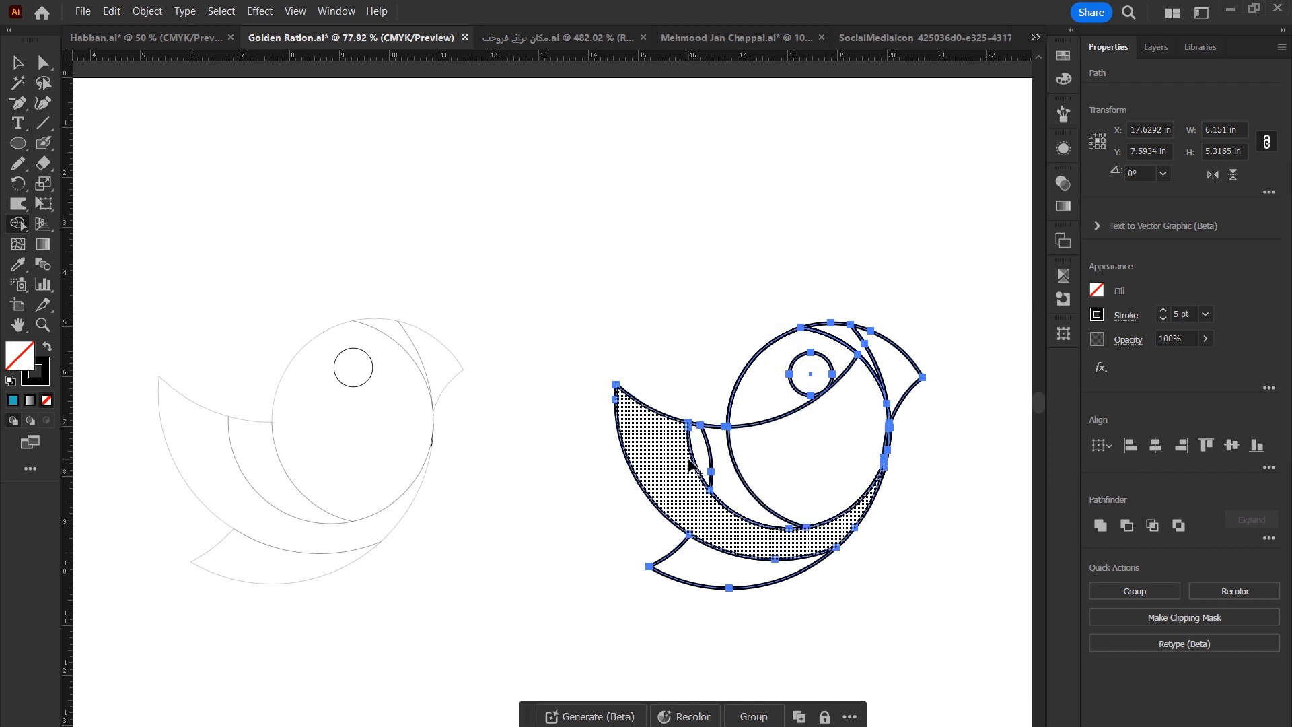
left_click_drag(701, 457, 736, 496)
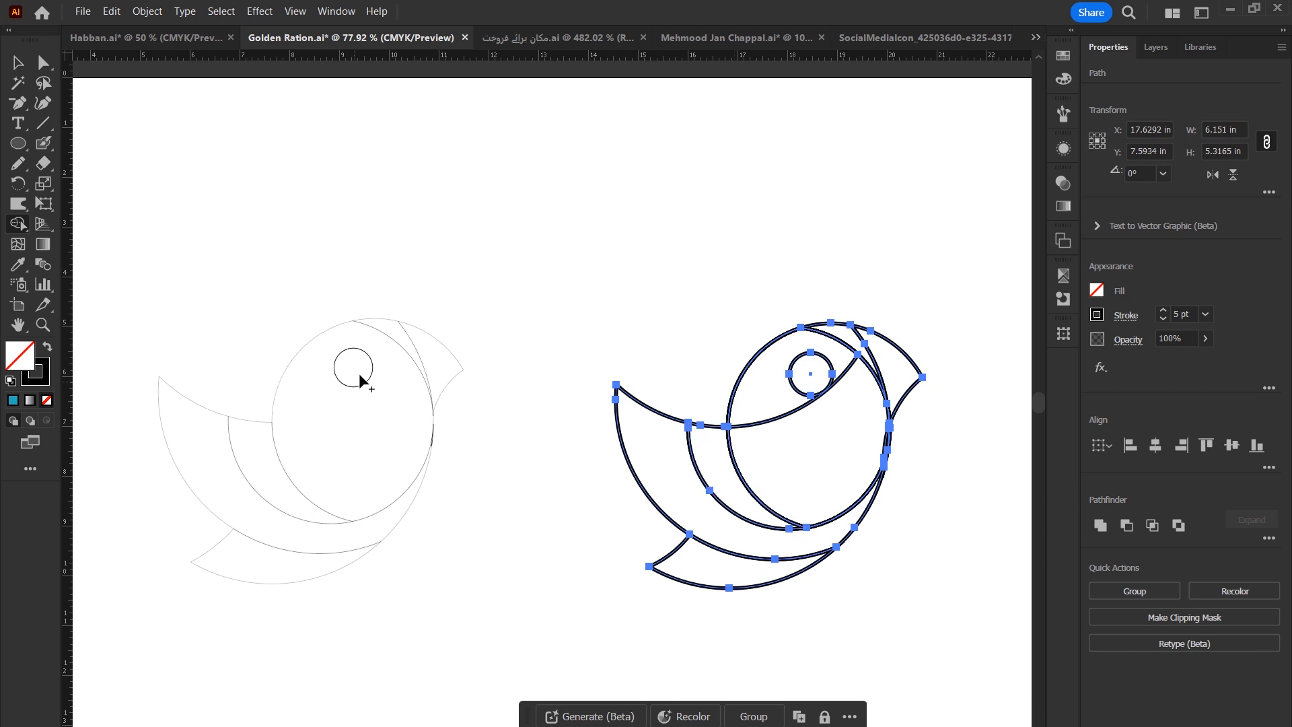
left_click_drag(816, 476, 767, 407)
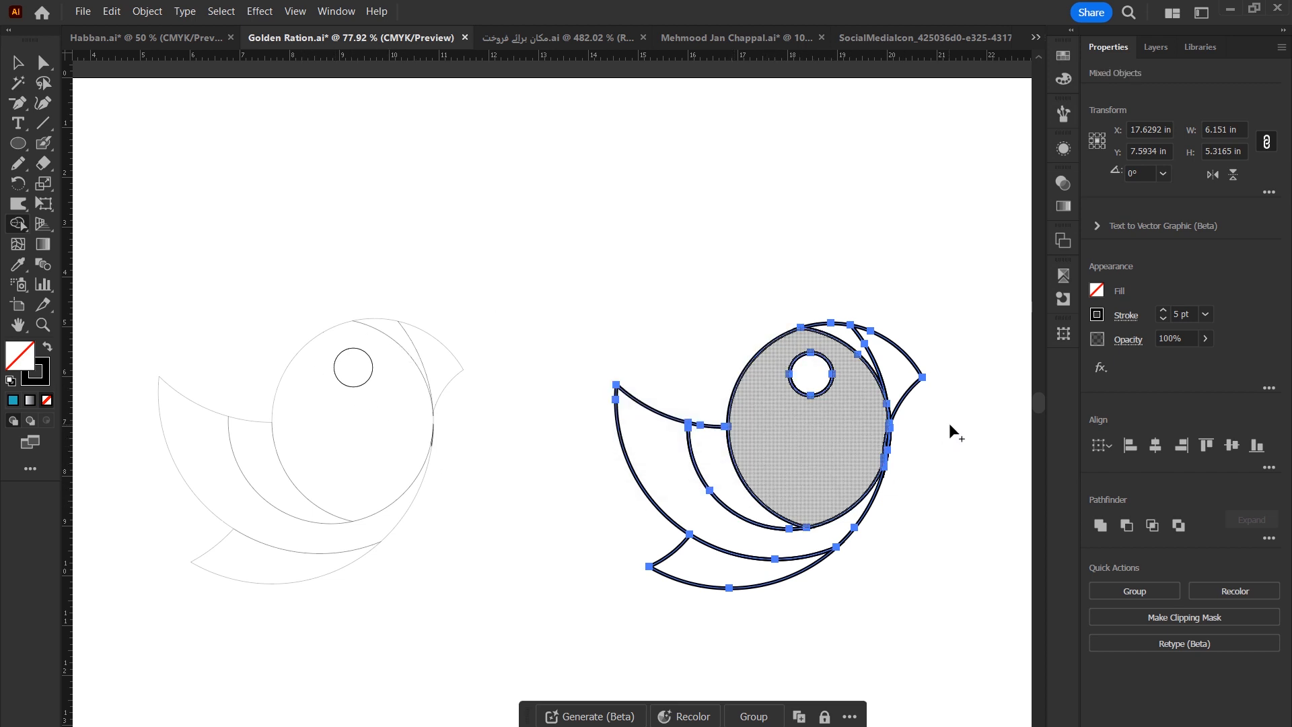
Merge the small sliver beside the head near the beak into the head shape.
key("ctrl+space")
left_click_drag(889, 424, 978, 596)
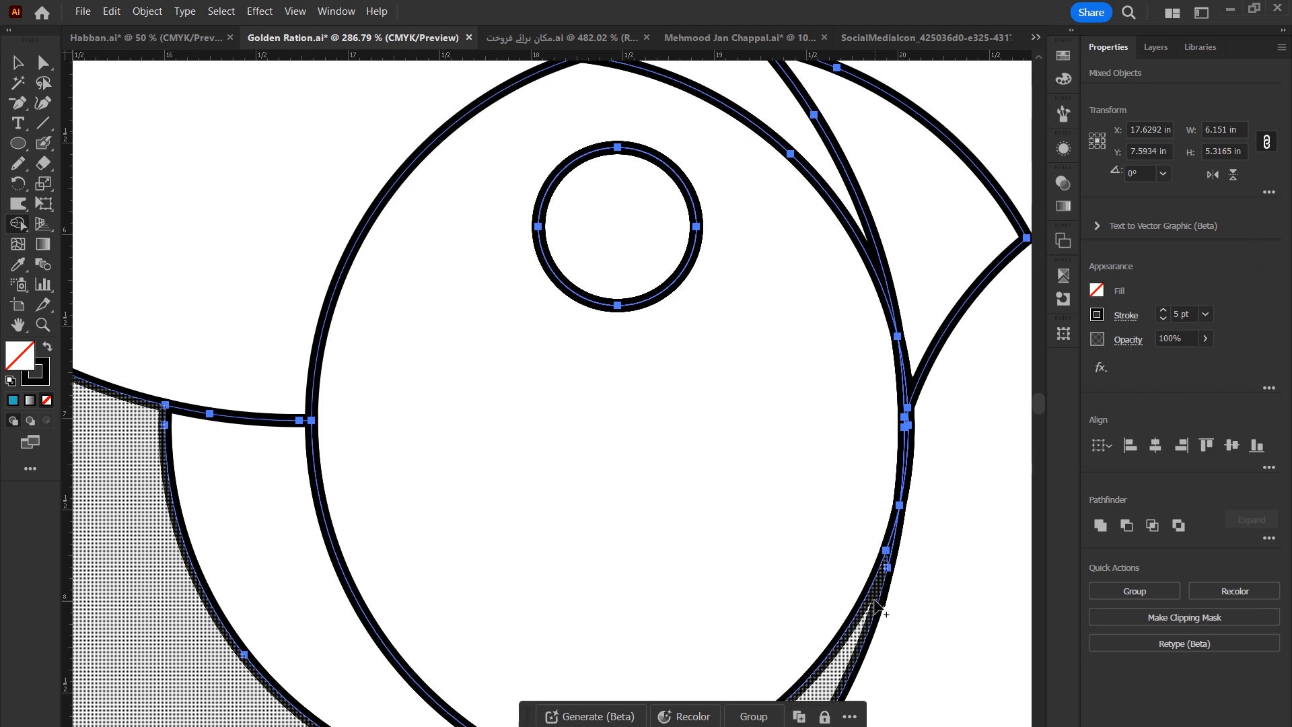
left_click(897, 533)
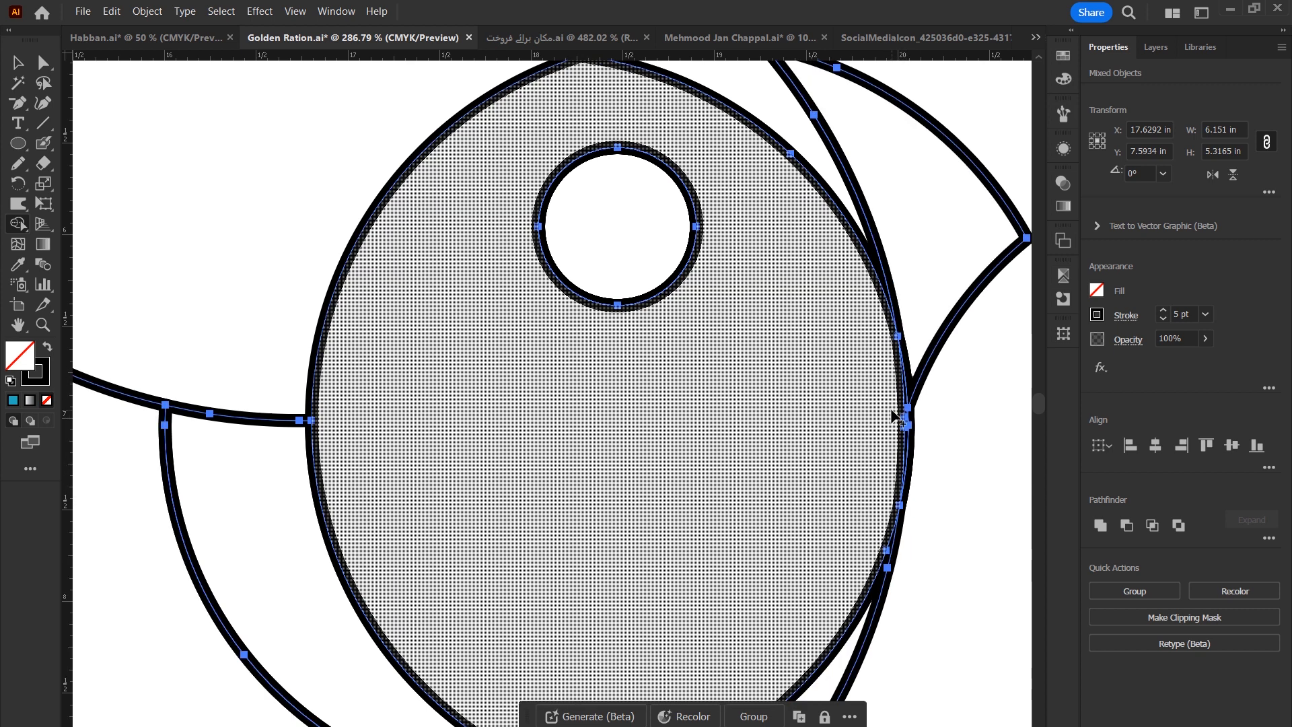
key("ctrl+minus")
key("ctrl+minus")
Delete the original bird outline on the left.
key("v")
left_click(318, 302)
left_click_drag(583, 473, 815, 509)
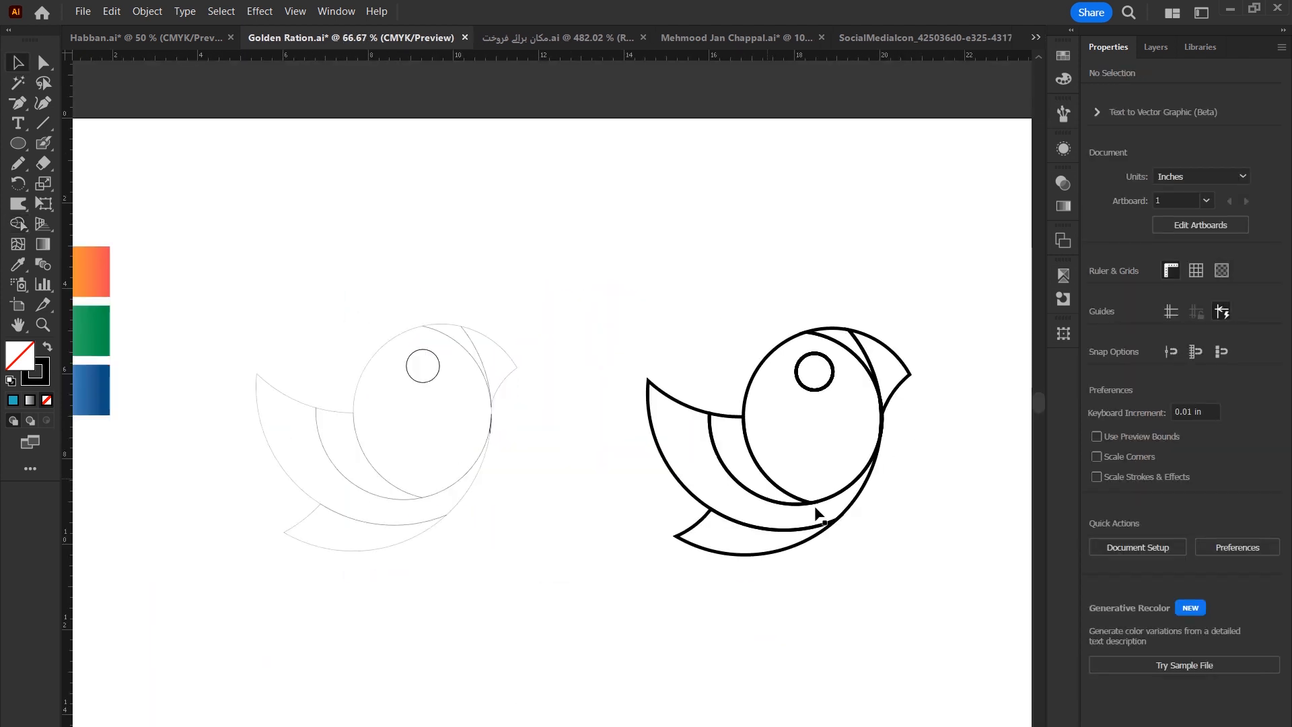
left_click_drag(569, 216, 255, 633)
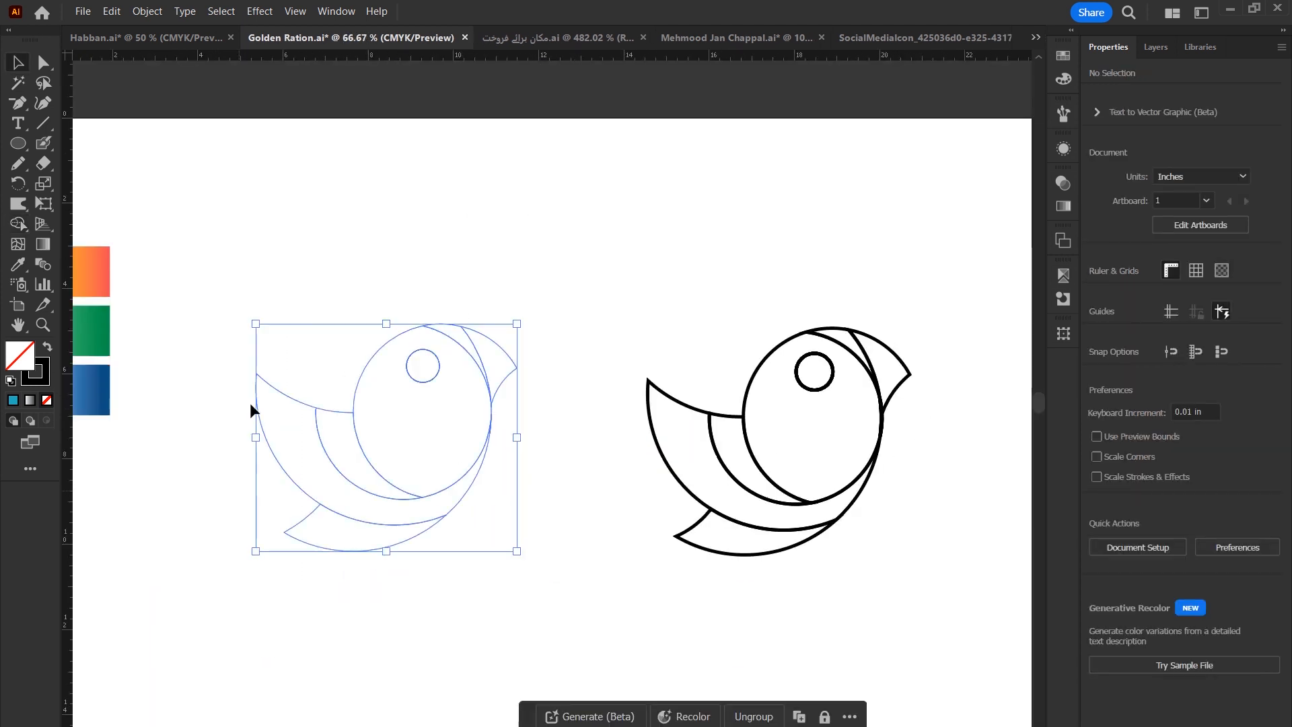
key("Delete")
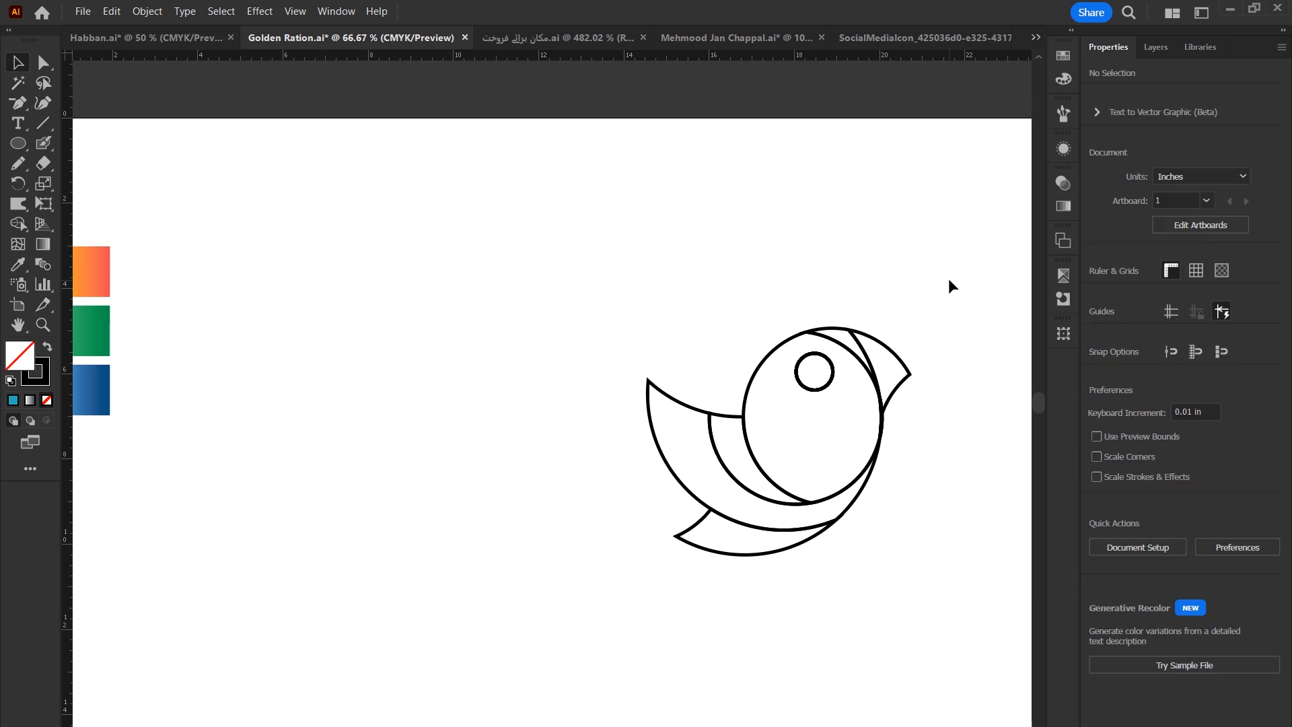
Move the traced bird to the middle of the artboard and select its beak piece.
left_click_drag(947, 277, 571, 618)
left_click_drag(796, 501, 535, 504)
left_click_drag(537, 549, 778, 611)
left_click(811, 300)
left_click_drag(595, 231, 1019, 693)
left_click_drag(818, 374, 802, 272)
left_click_drag(537, 237, 824, 282)
left_click_drag(464, 358, 331, 431)
left_click(331, 375)
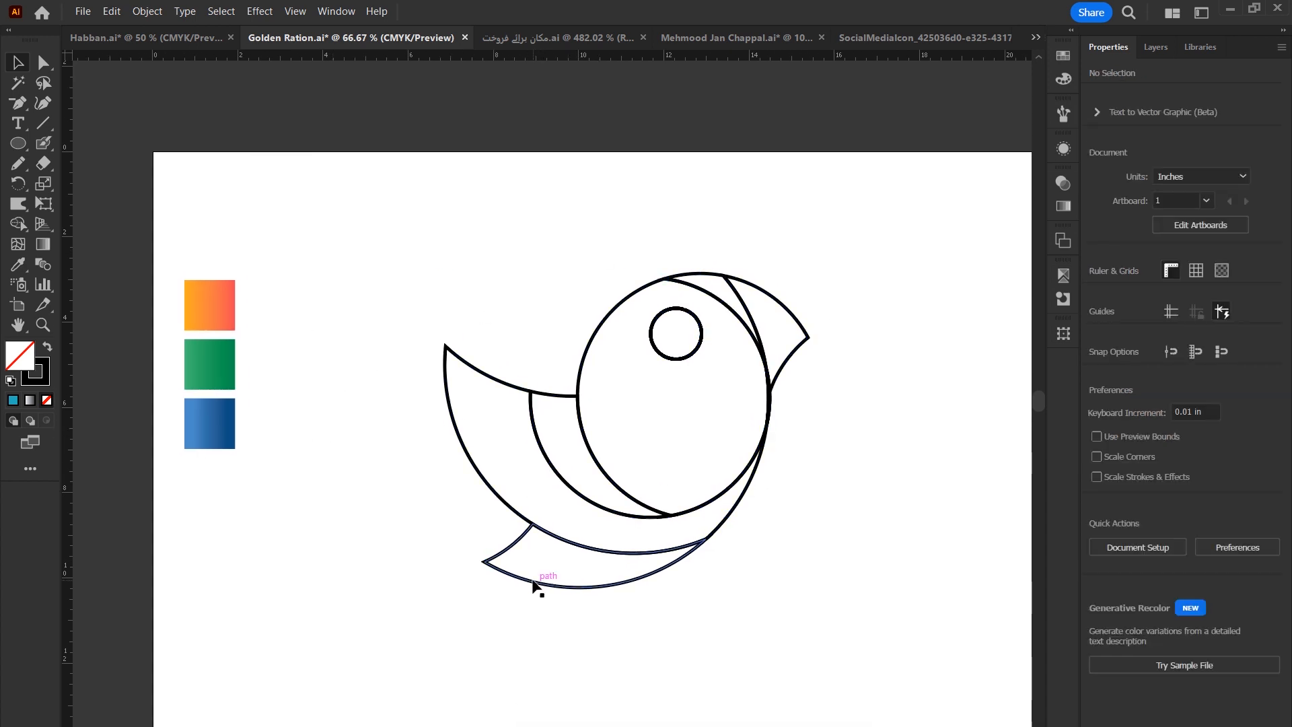
left_click(808, 335)
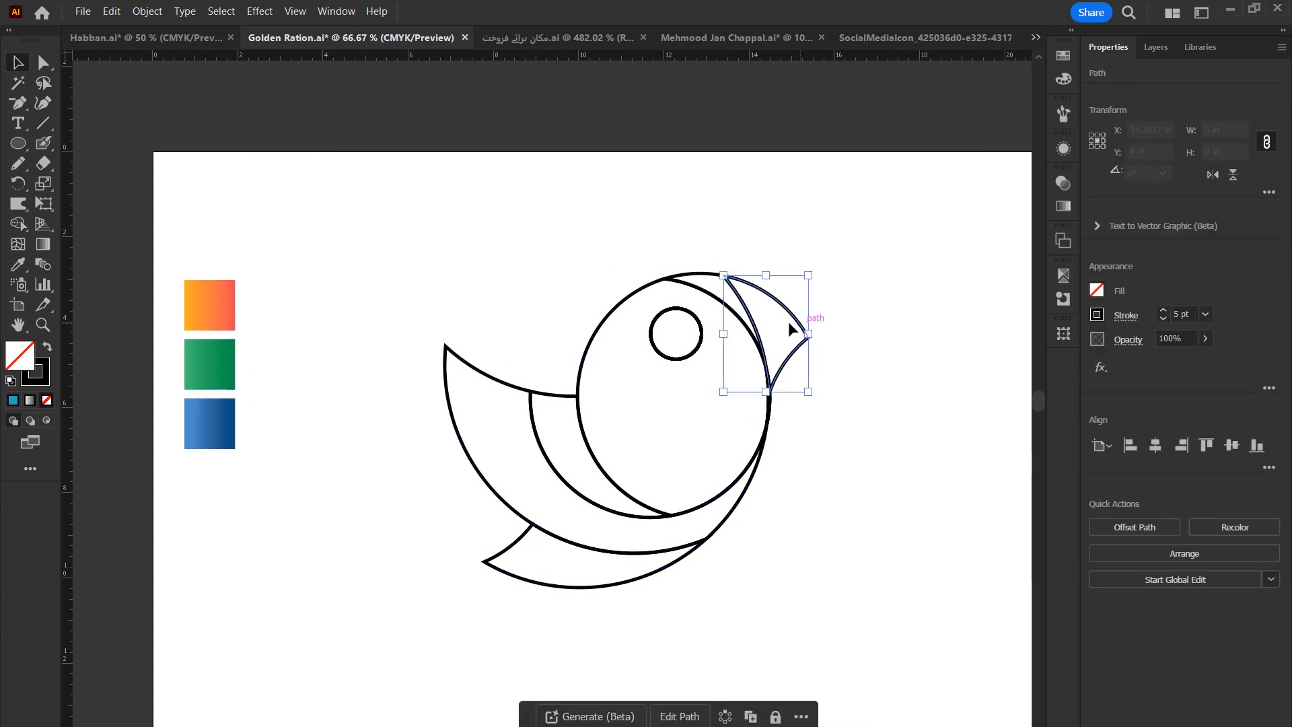
Fill the beak pieces with the orange gradient swatch and angle the gradient diagonally across them.
left_click(288, 318)
key("i")
left_click(232, 303)
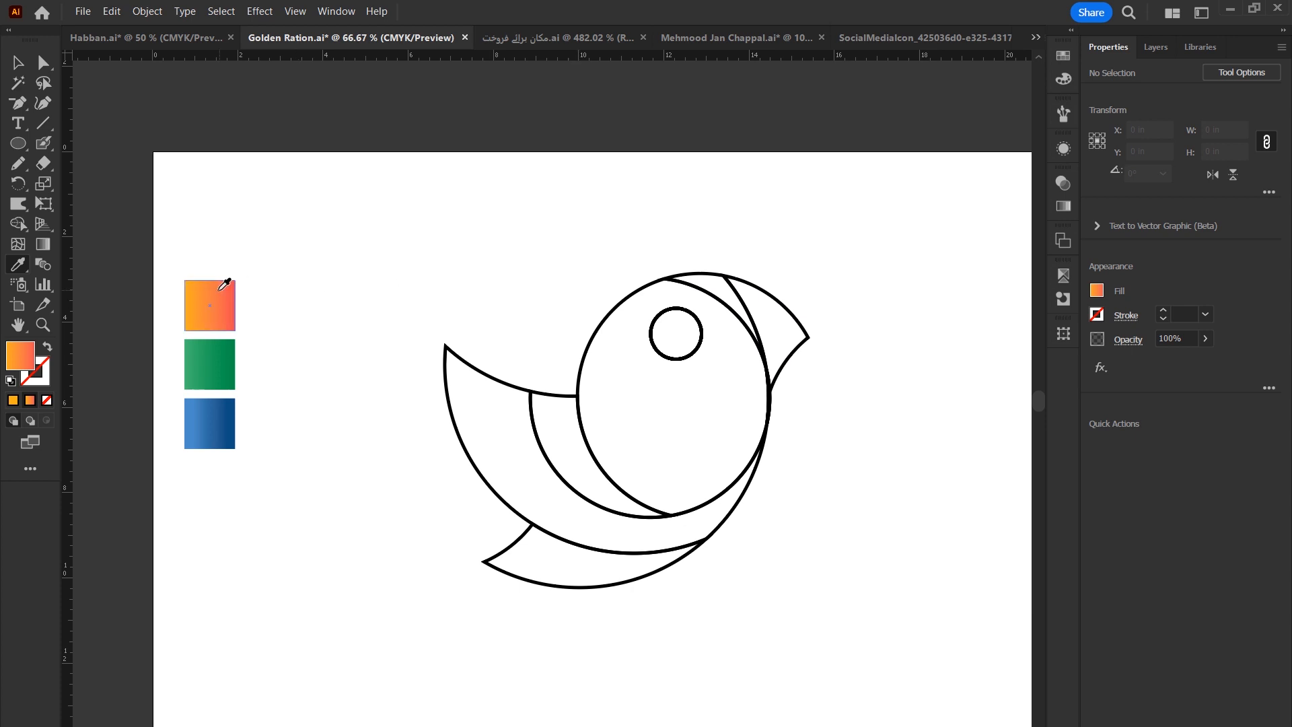
left_click(683, 269, "alt")
left_click(691, 275, "alt")
key("z")
left_click_drag(706, 261, 859, 395)
key("v")
key("g")
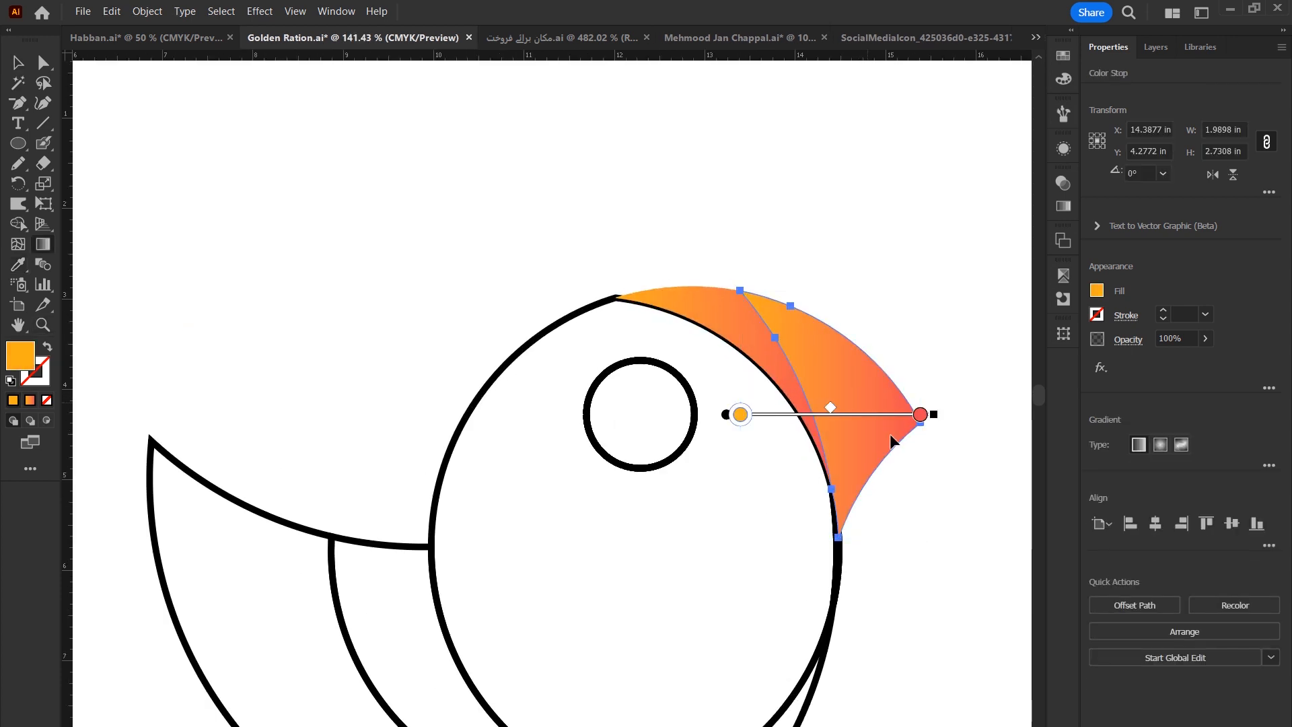
mouse_move(900, 461)
left_mouse_down()
mouse_move(825, 347)
mouse_move(905, 465)
mouse_move(888, 449)
left_mouse_up()
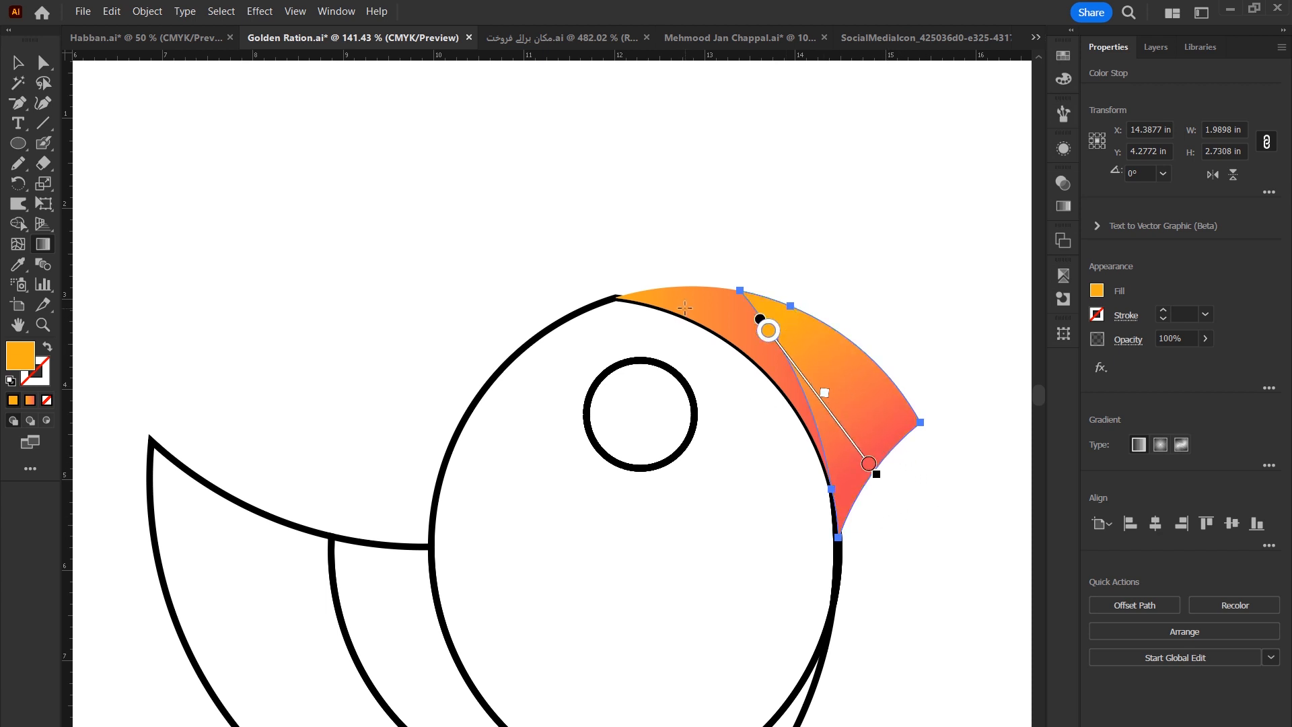
Select the bird's body pieces and fill them with the blue gradient swatch.
key("v")
key("ctrl+0")
left_click_drag(503, 651, 906, 389)
key("i")
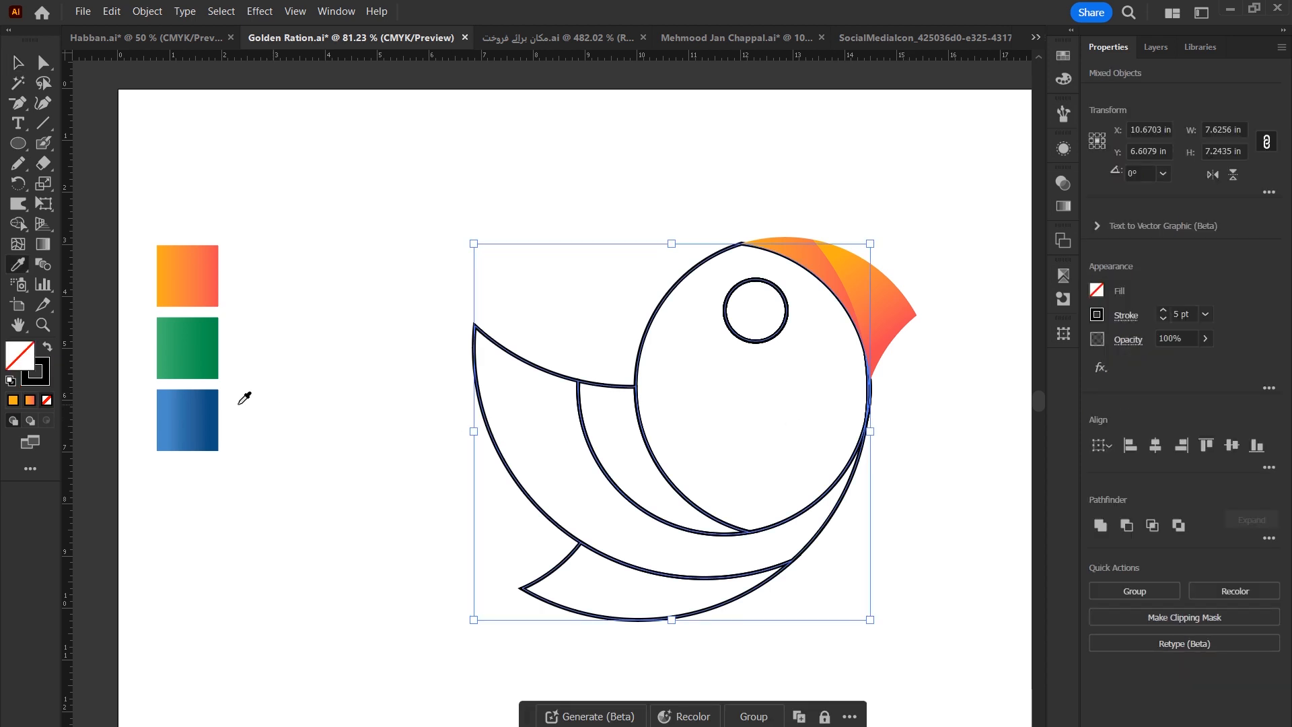
left_click(206, 398)
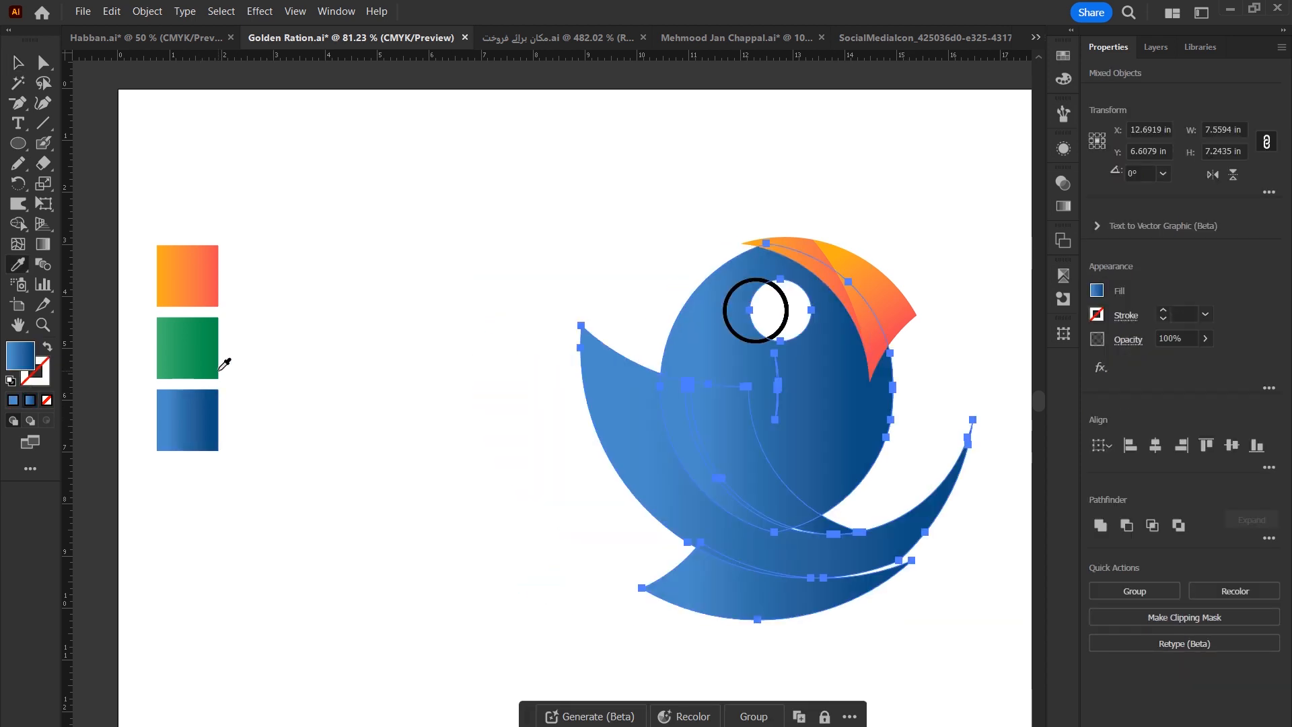
Angle the blue gradient diagonally across the head circle.
key("ctrl+shift+a")
key("z")
left_click_drag(575, 245, 596, 265)
key("v")
left_click(739, 460)
key("g")
mouse_move(765, 499)
left_mouse_down()
mouse_move(897, 326)
mouse_move(908, 364)
left_mouse_up()
key("v")
Angle the blue gradients on the two wing pieces.
left_click(649, 507)
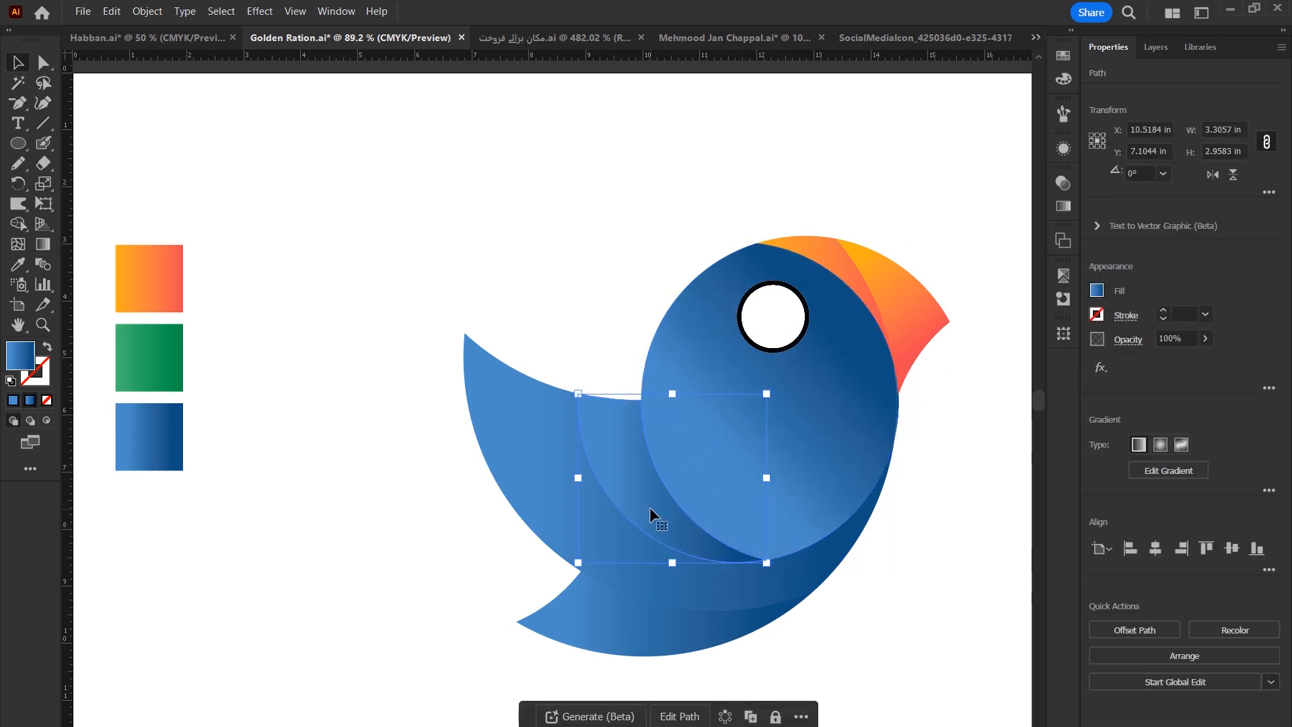
key("g")
left_click_drag(627, 534, 756, 468)
key("v")
left_click(592, 564)
key("g")
left_click_drag(542, 590, 801, 453)
key("v")
Angle the blue gradient on the lower tail piece.
left_click(629, 650)
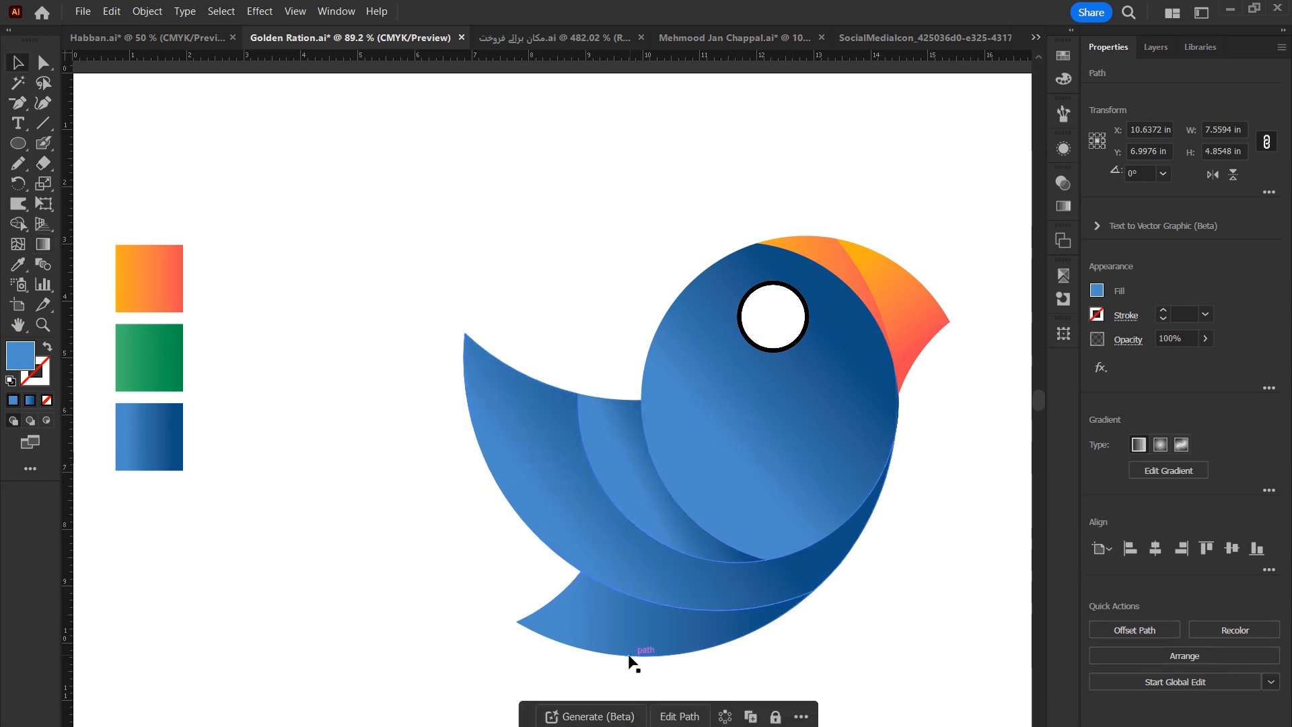
key("g")
left_click_drag(551, 678, 666, 510)
key("v")
Duplicate the finished blue bird and place the copy to the right of the original.
left_click_drag(306, 135, 962, 663)
left_click(46, 400)
scroll(524, 433, "down", 2)
left_click_drag(762, 439, 742, 439)
left_click_drag(664, 436, 894, 464)
left_click(659, 603)
left_click_drag(801, 573, 866, 467)
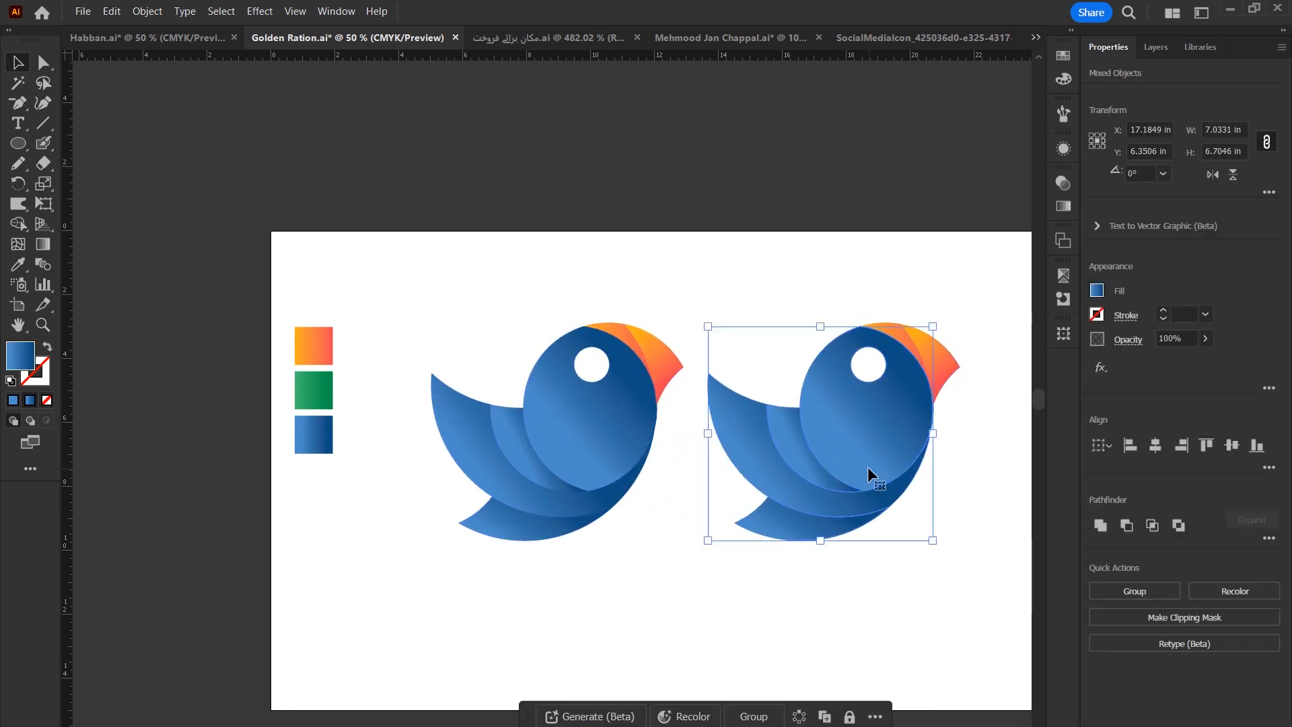
Recolour the copied bird's body with the green gradient swatch, keeping its beak orange.
key("i")
left_click(327, 393)
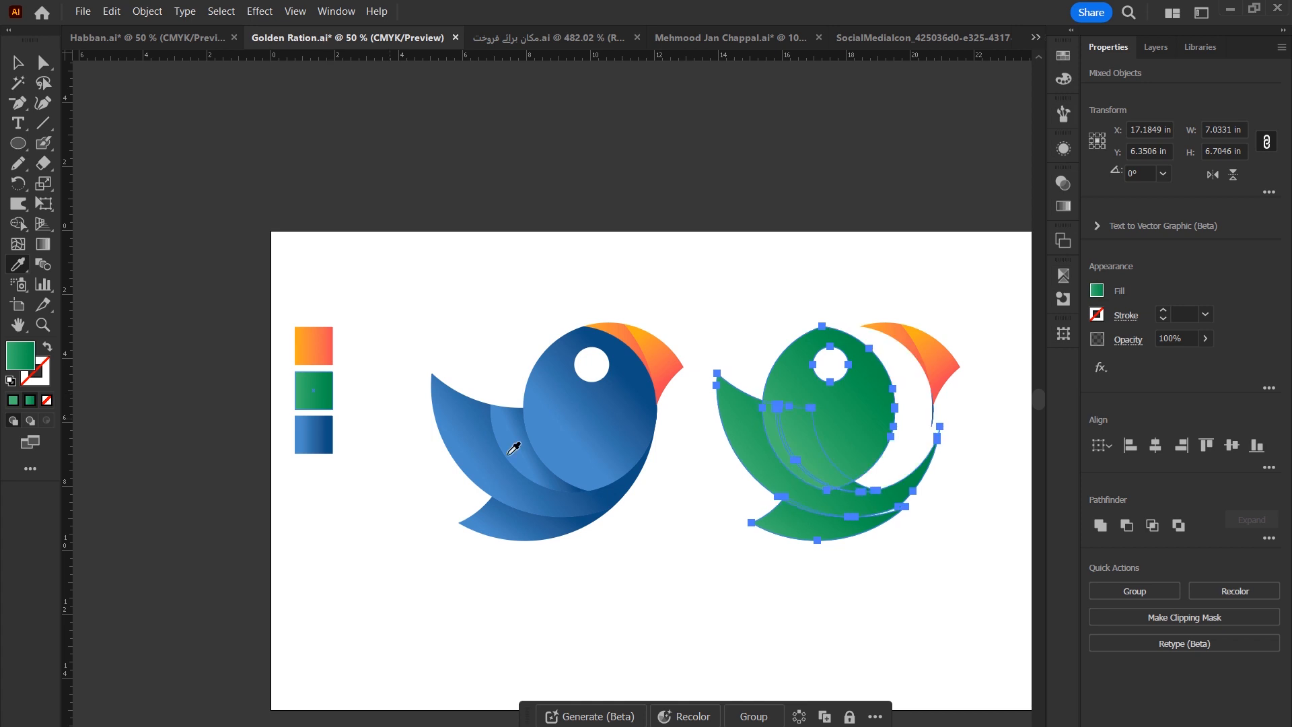
key("ctrl+z")
key("v")
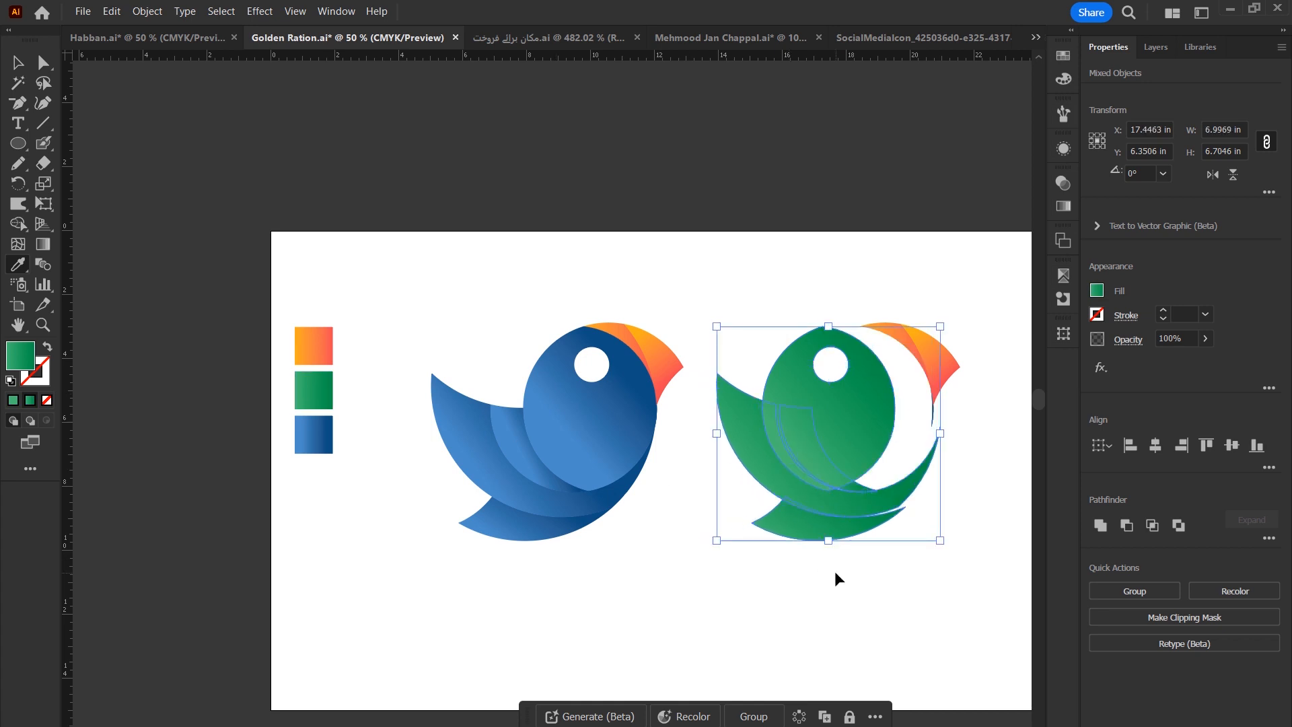
key("ctrl+z")
left_click(19, 64)
left_click(748, 240)
left_click(889, 317, "ctrl")
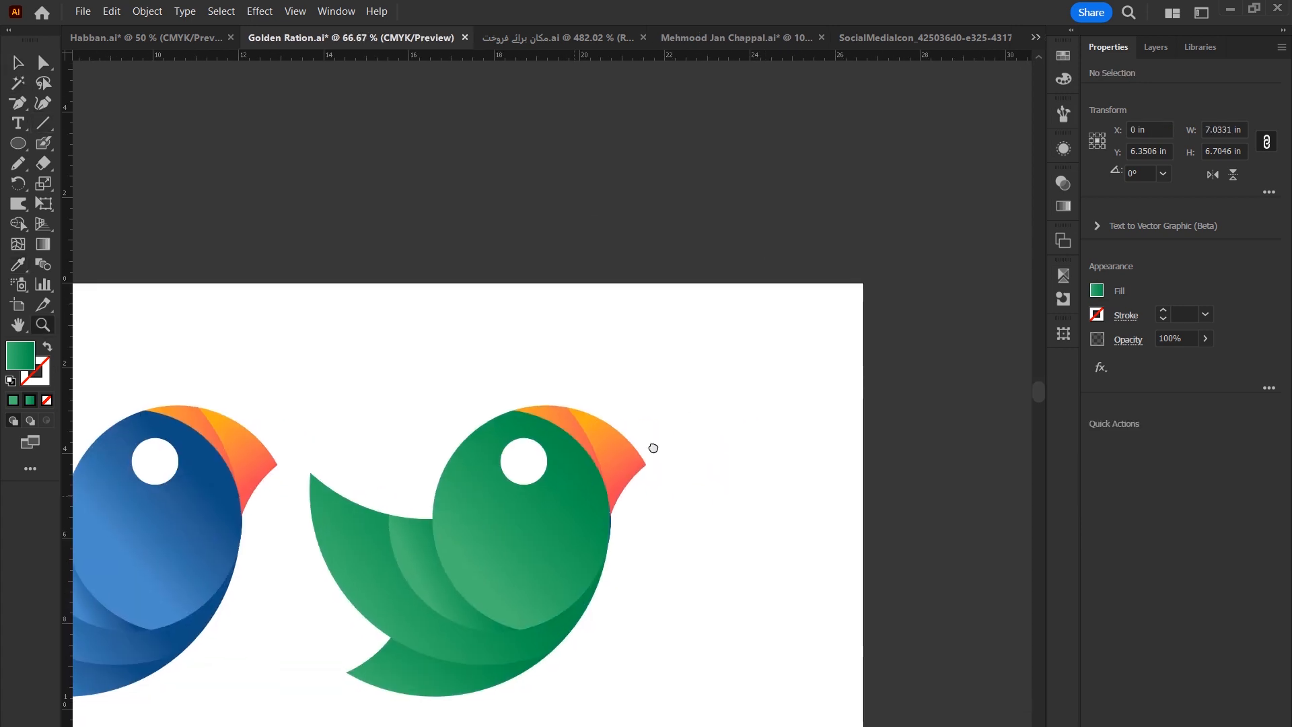
left_click_drag(597, 485, 762, 407)
key("ctrl+0")
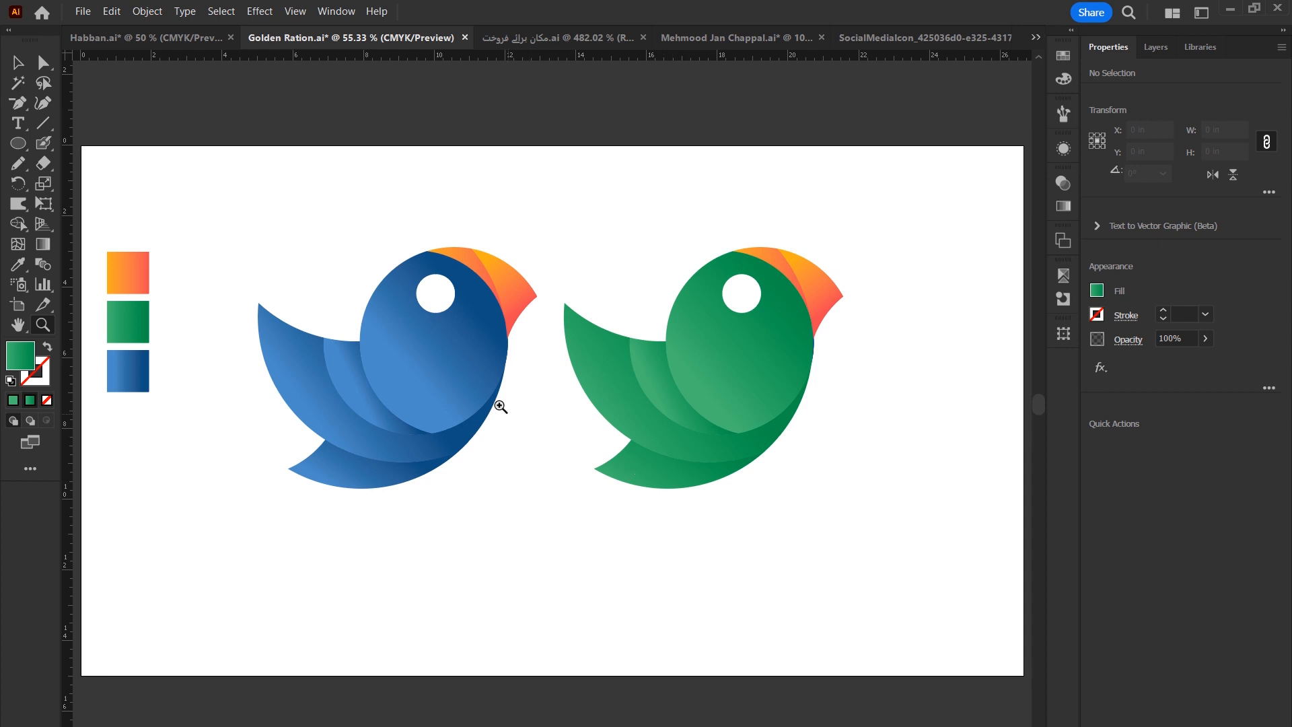
Draw a circle about 2.53 in wide below the green bird with default fill and stroke.
left_click(16, 143)
left_click_drag(827, 503, 917, 593)
key("d")
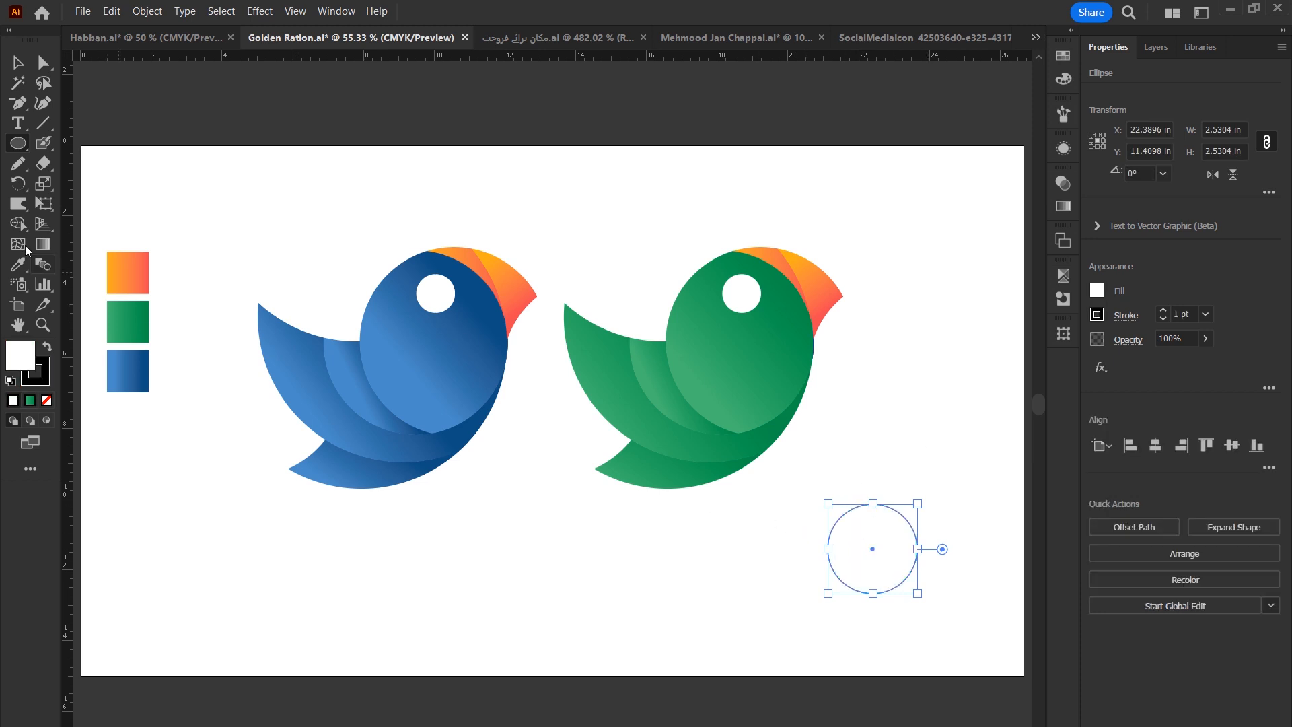
left_click(16, 143)
left_click_drag(481, 534, 524, 608)
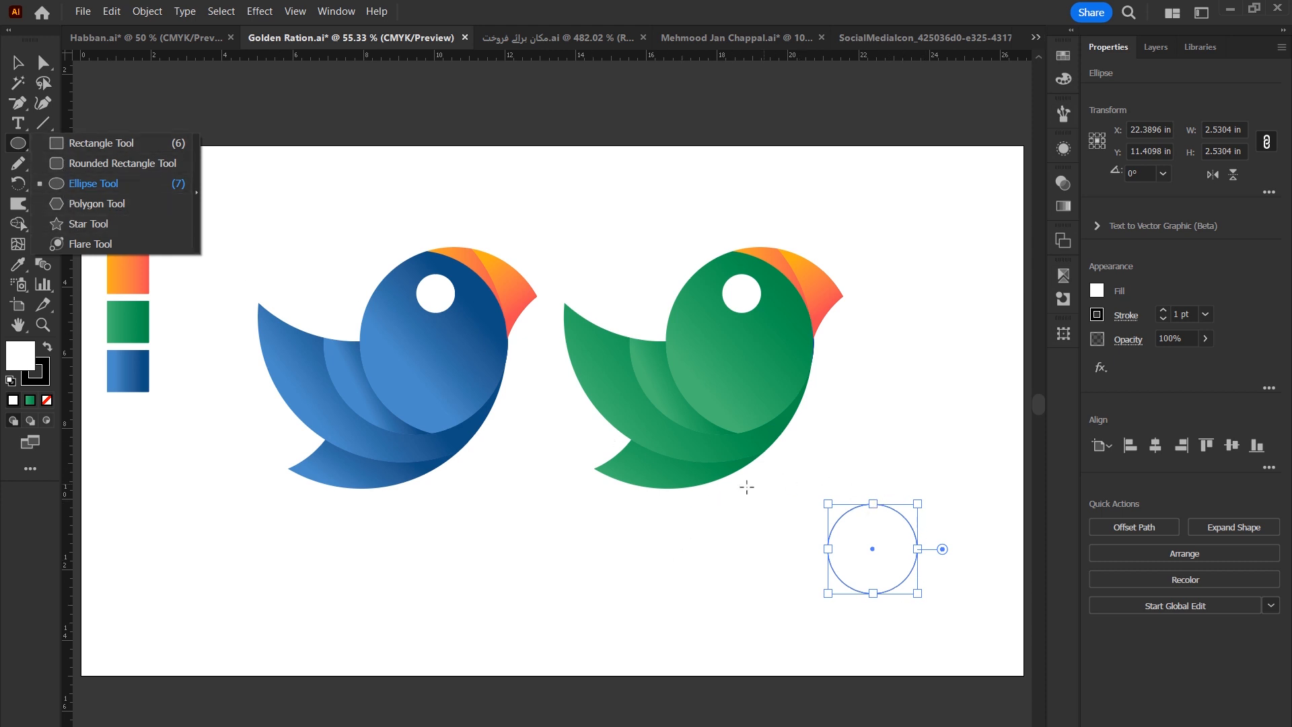
Undo the circle drawn below the green bird.
left_click(15, 57)
left_click(587, 593)
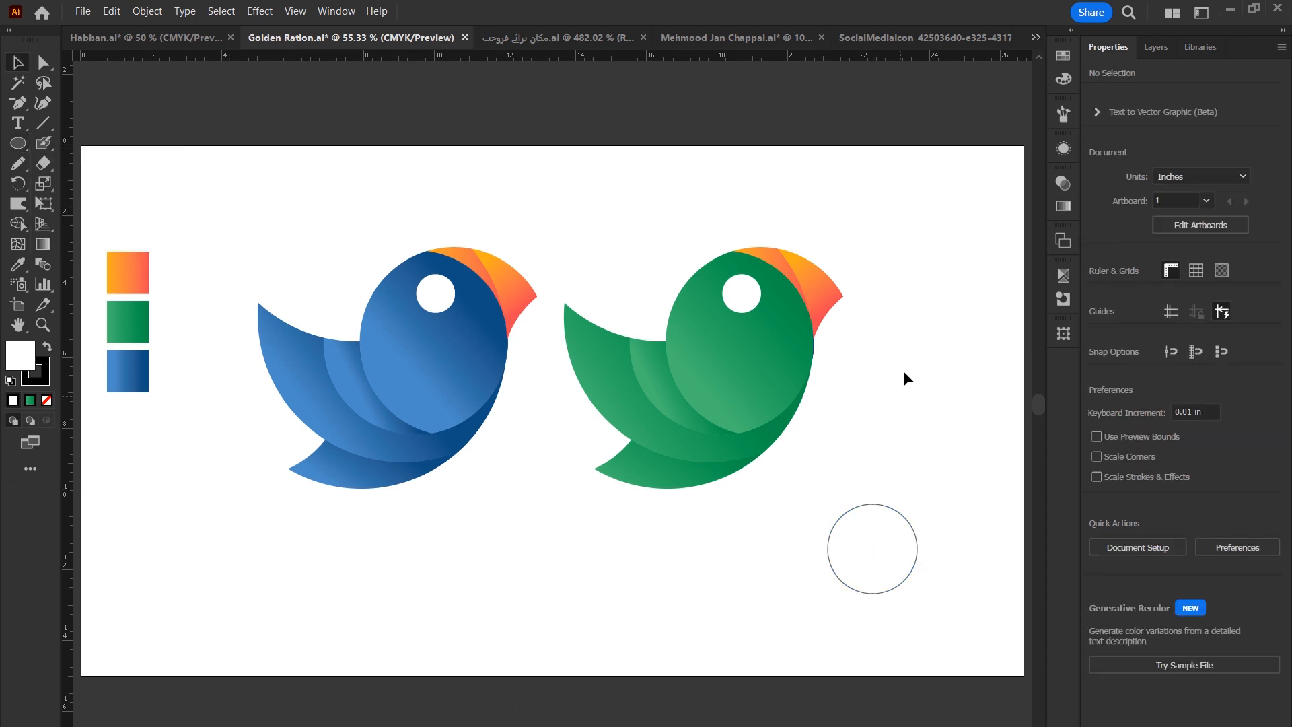
left_click_drag(543, 225, 280, 535)
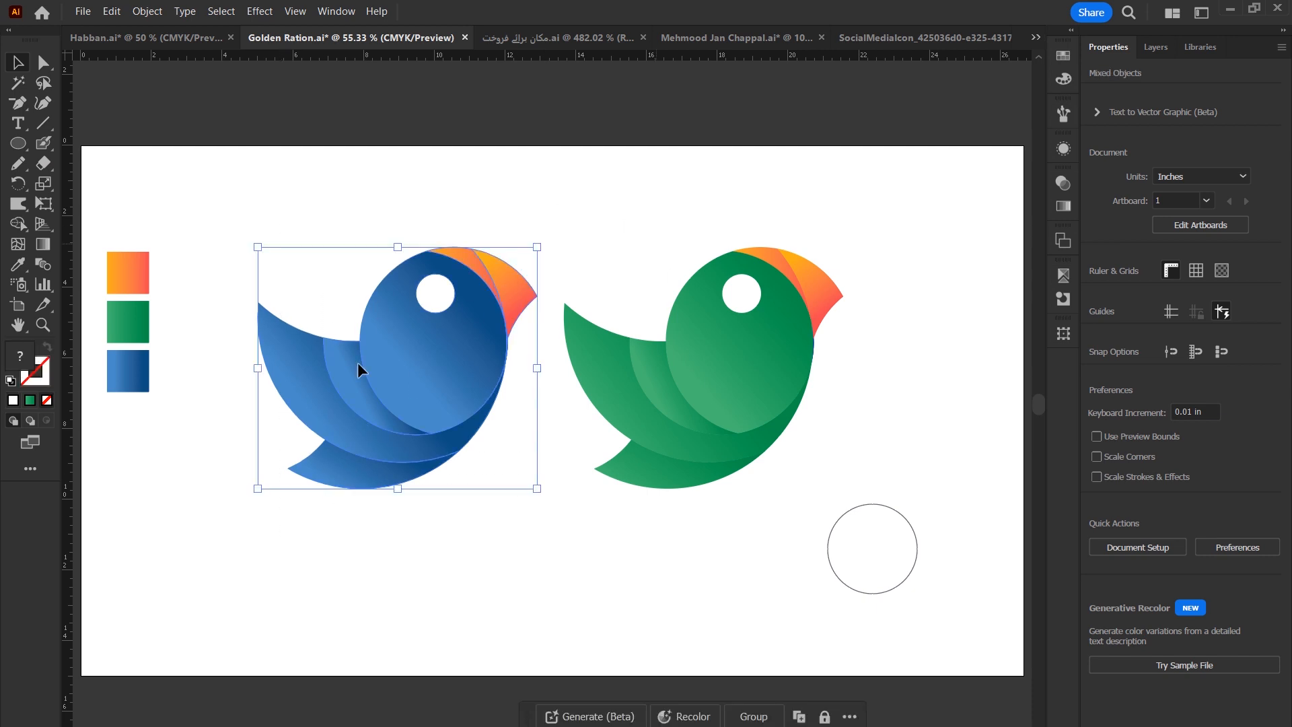
left_click(445, 587)
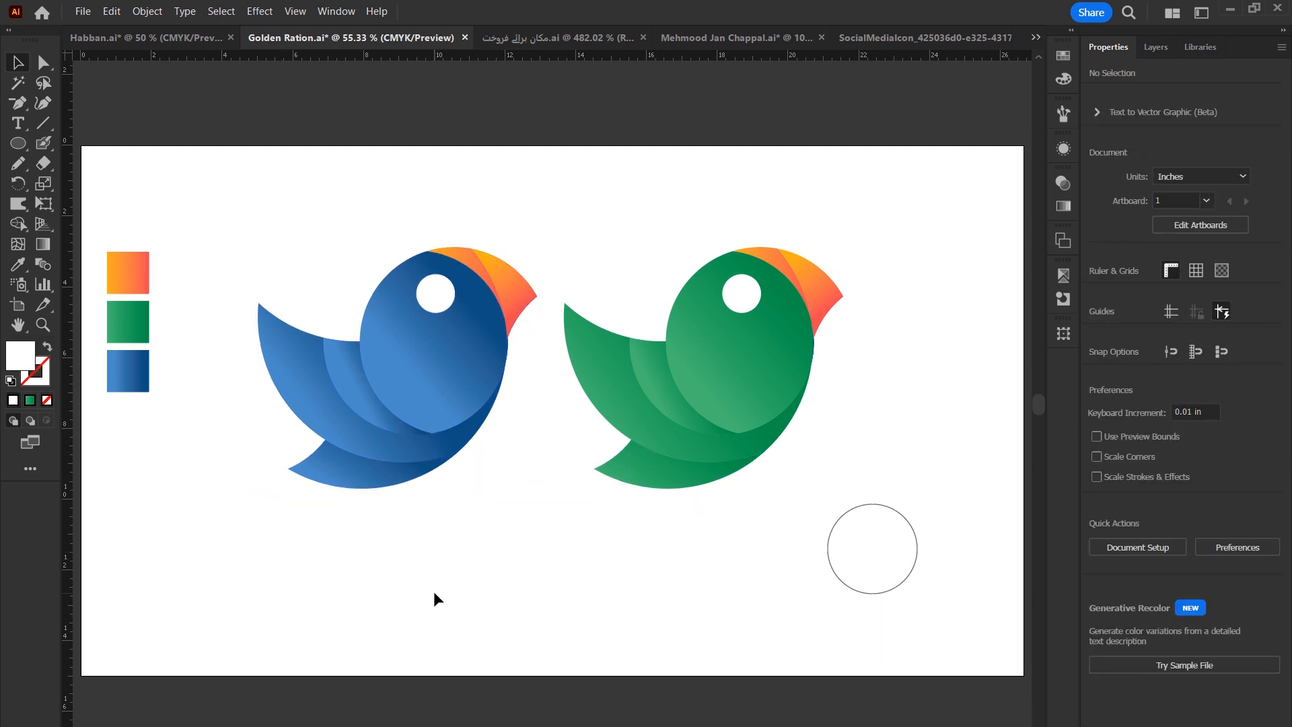
left_click(851, 522)
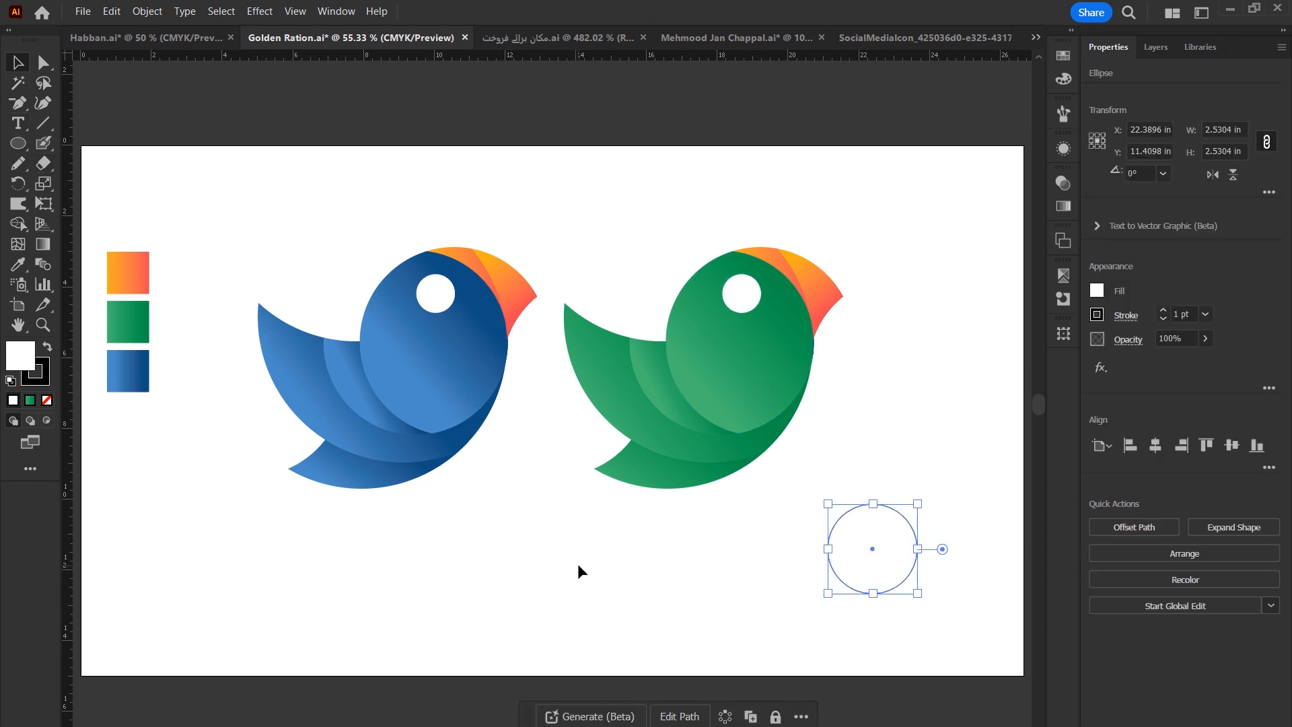
key("ctrl+z")
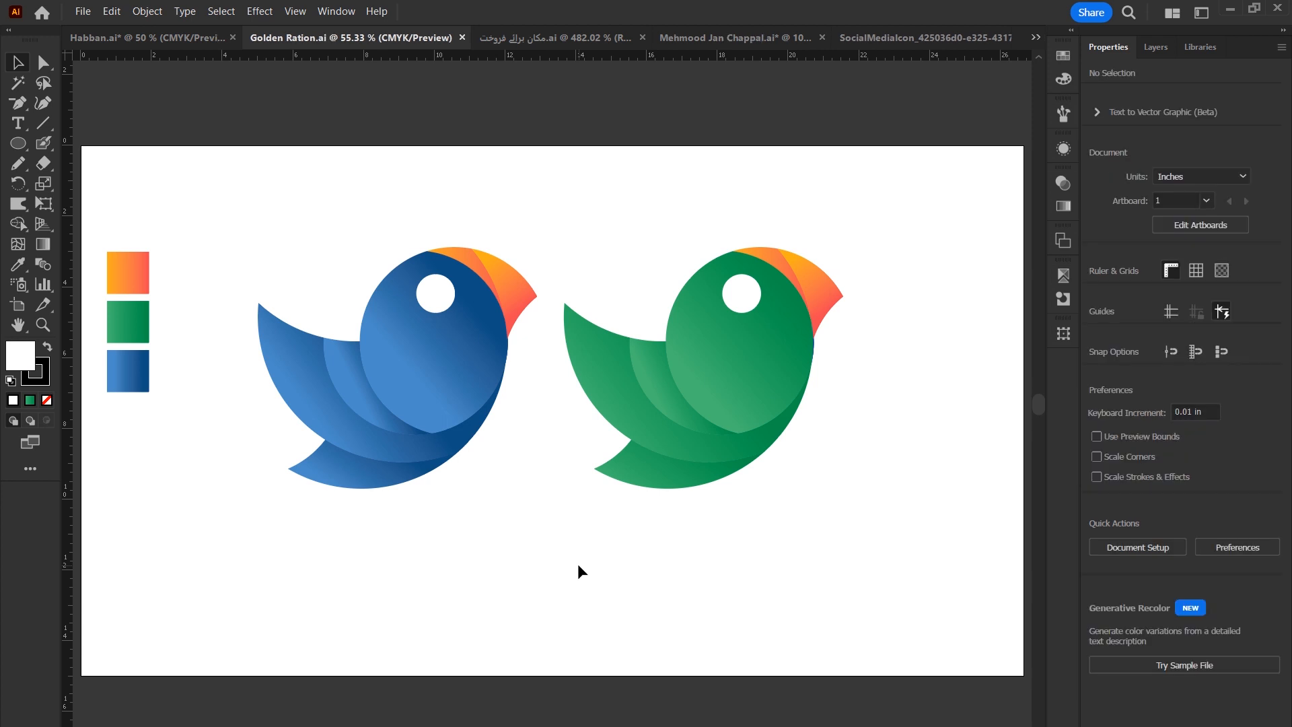